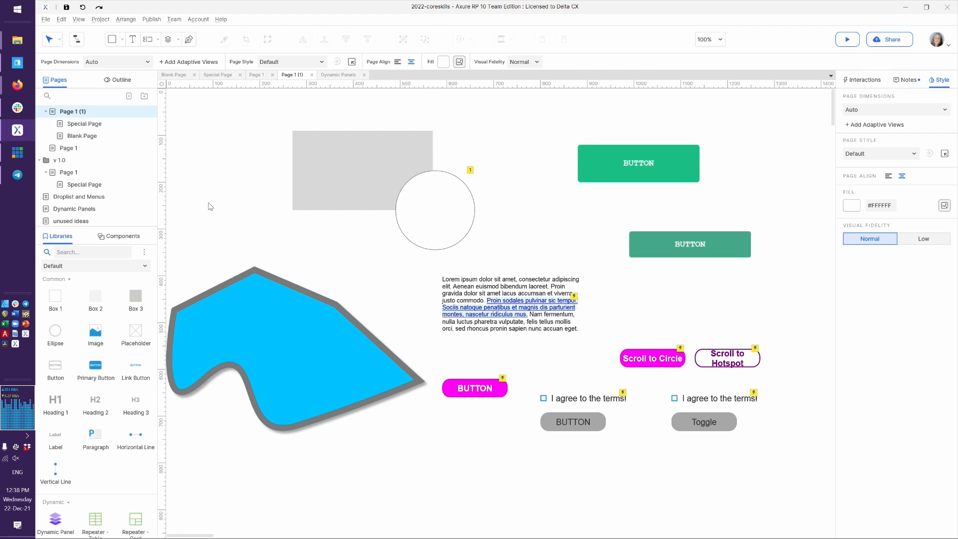
Drop a dynamic panel onto Page 1, sized 570 × 460 at X 400, Y 170
scroll(108, 353, down, 4)
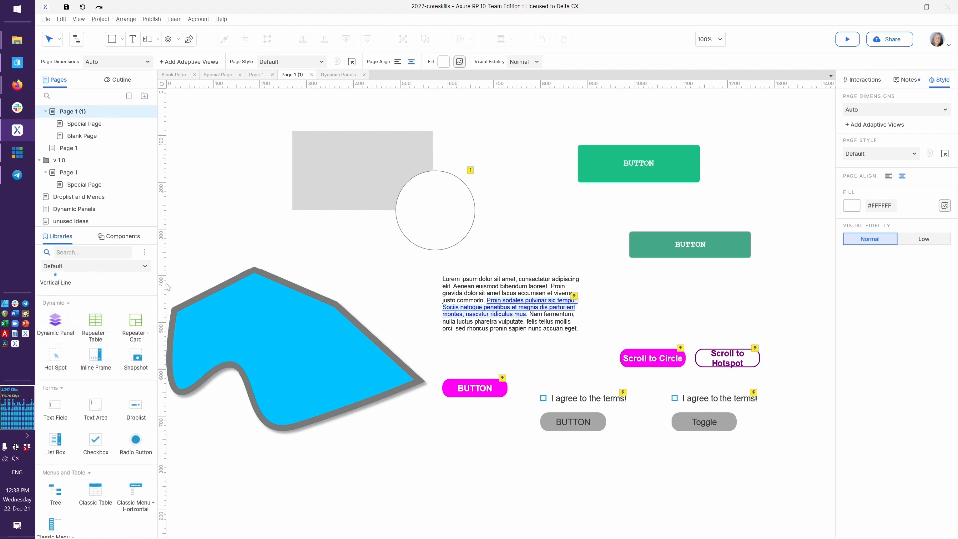
drag(67, 322, 464, 194)
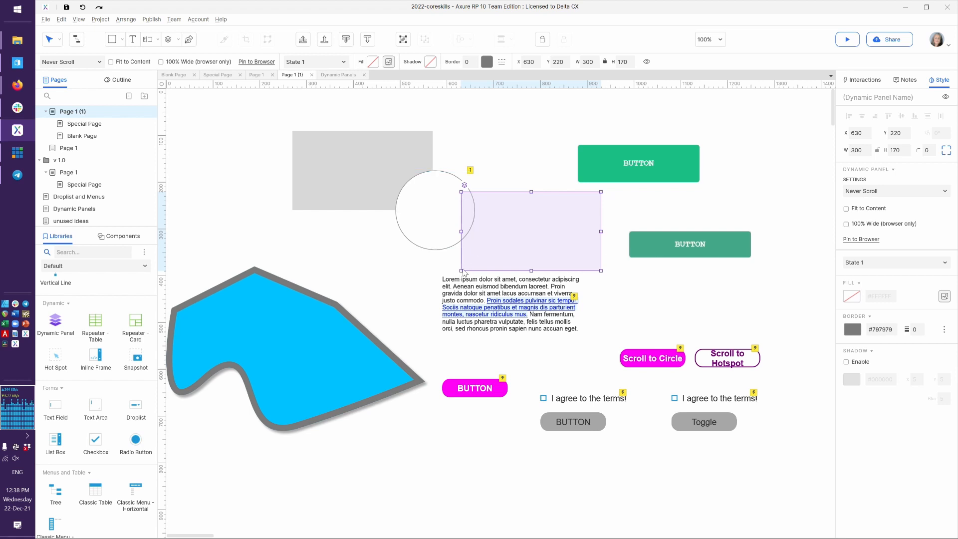
drag(461, 270, 334, 406)
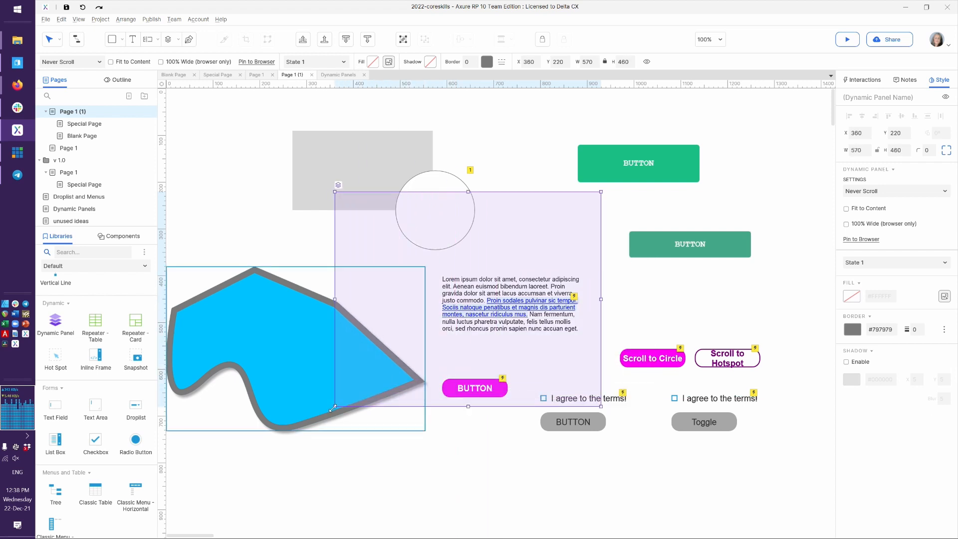
drag(542, 238, 558, 202)
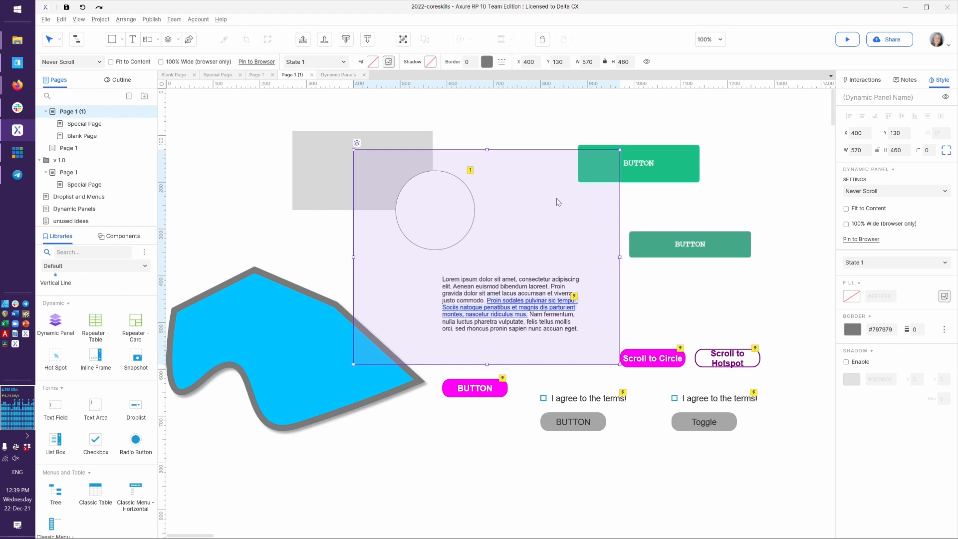
key(ctrl+z)
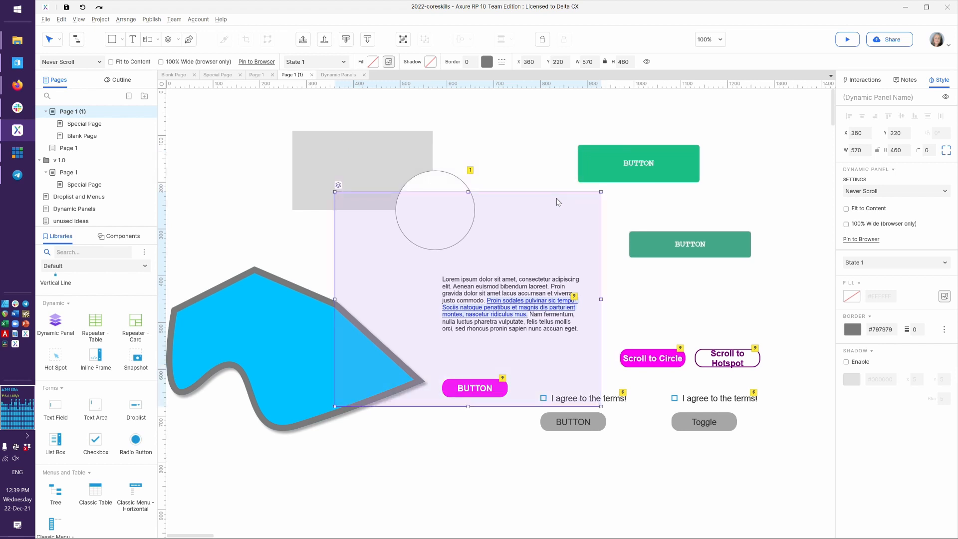
drag(510, 247, 530, 223)
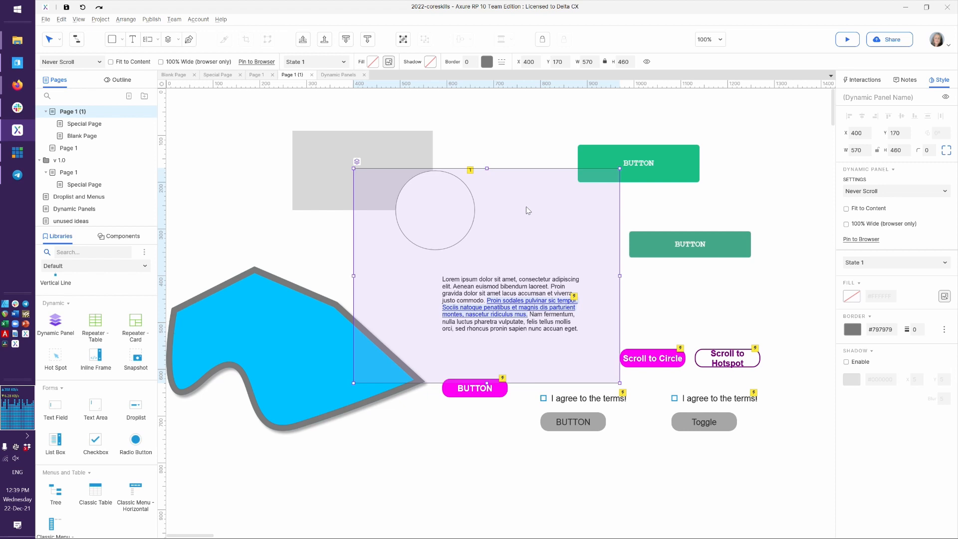
Name the dynamic panel 'lightbox panel' and open its State 1 for editing
click(864, 95)
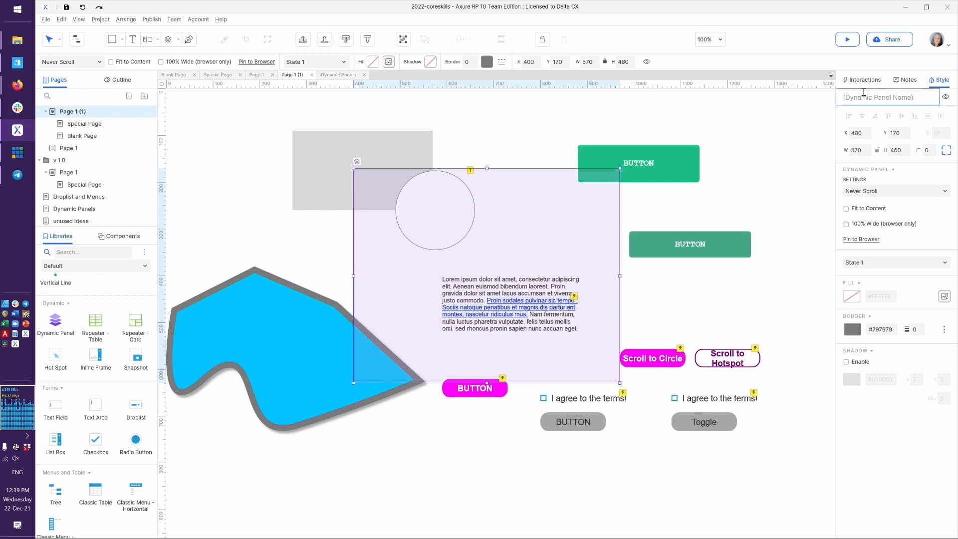
text(lightbox panel)
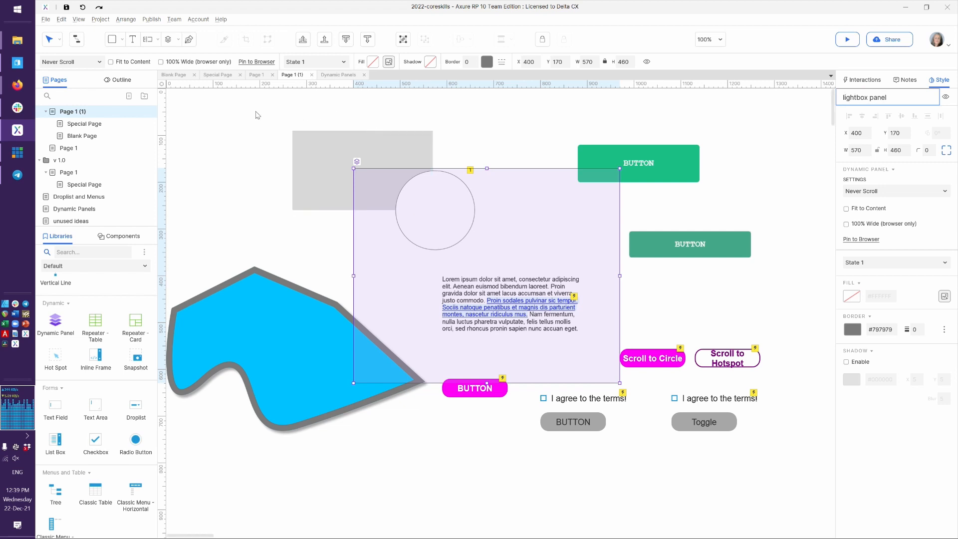
click(115, 83)
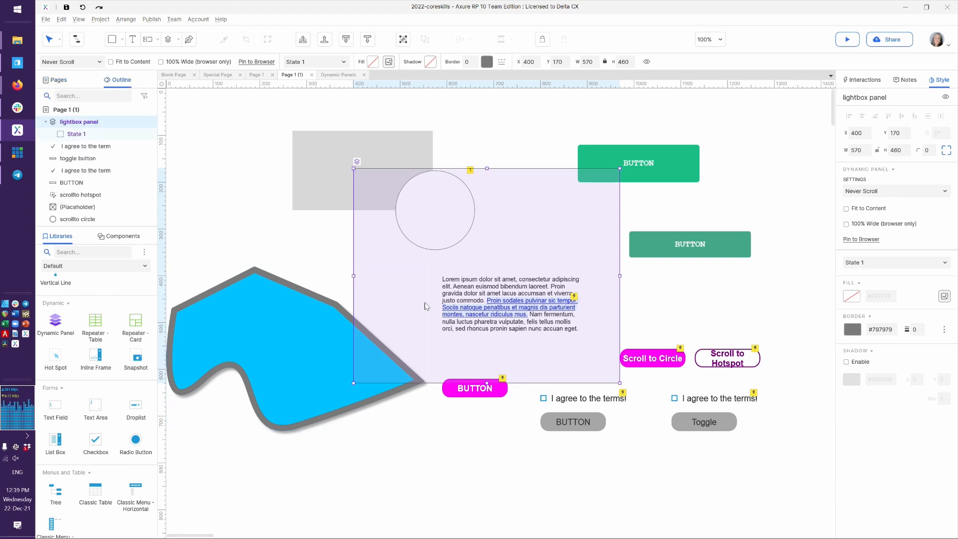
double_click(405, 271)
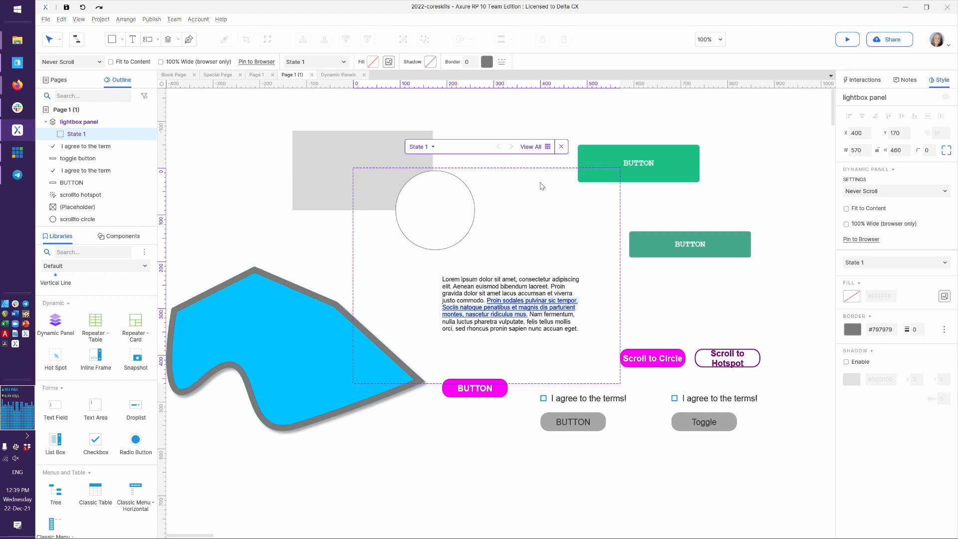
Fill State 1 with a 570 × 460 rectangle at X 0, Y 0 as the background
click(532, 147)
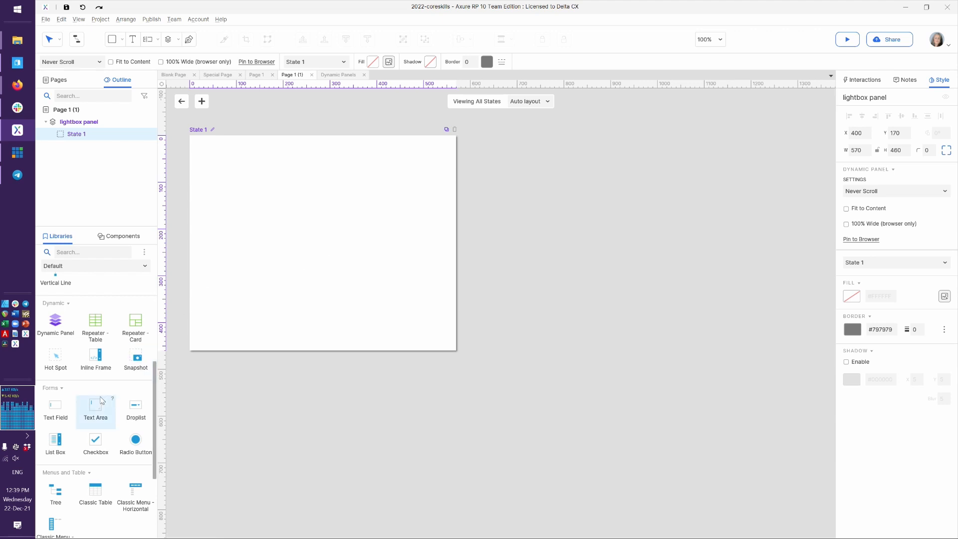
scroll(98, 409, up, 5)
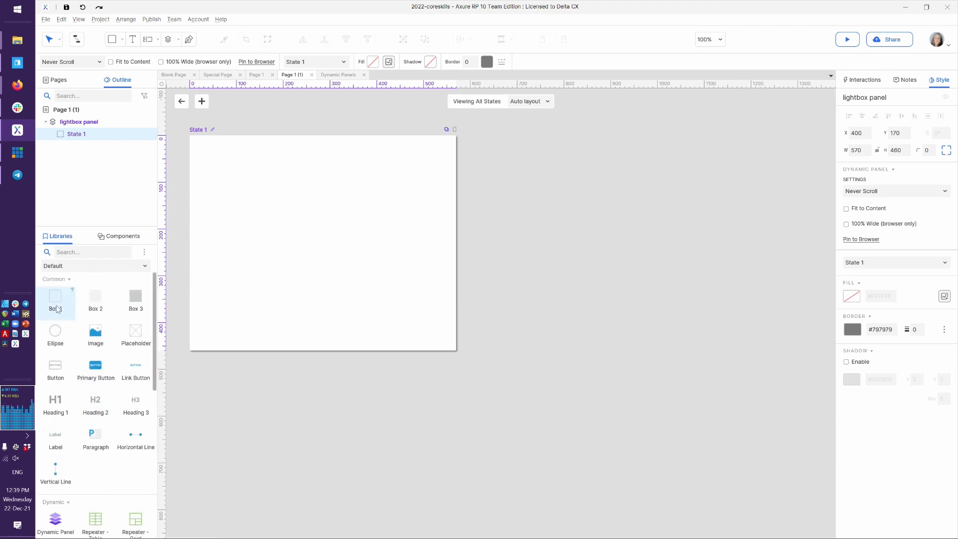
drag(57, 301, 192, 139)
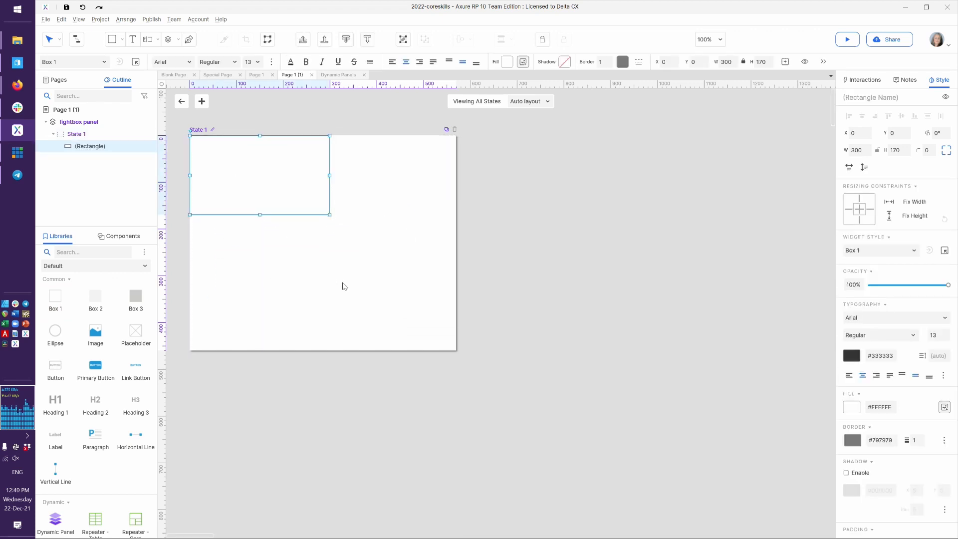
drag(330, 215, 454, 350)
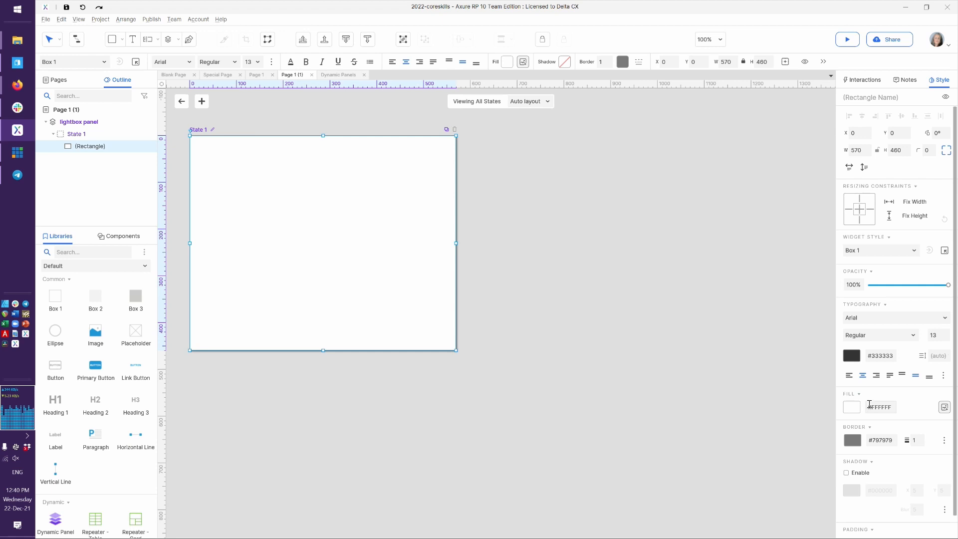
click(651, 371)
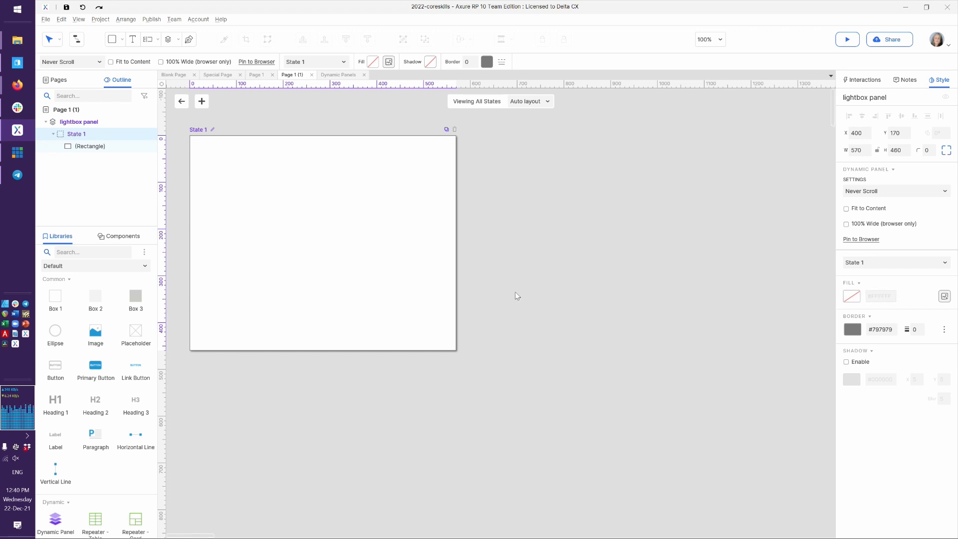
click(220, 208)
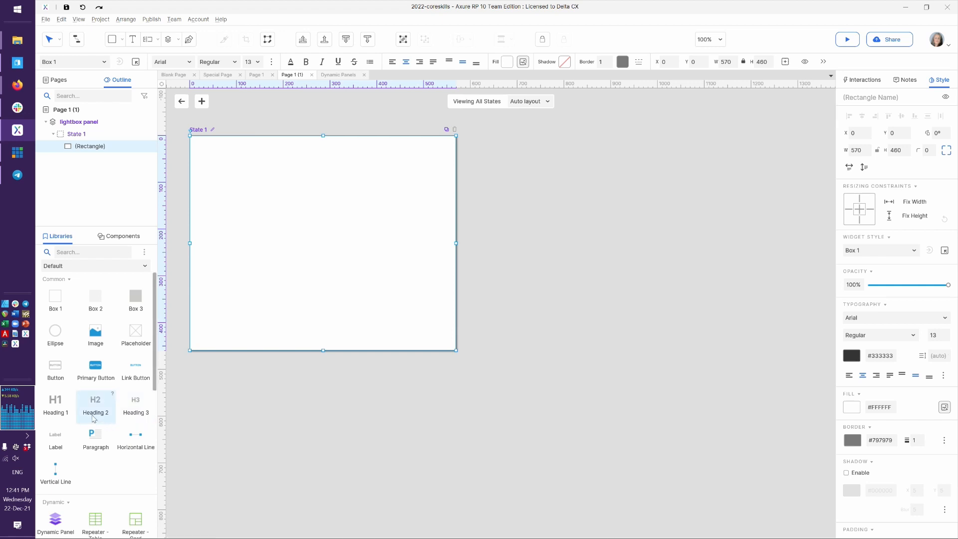
Add a heading reading 'Are you sure you want to cancel and delete all of your files?'
drag(110, 393, 295, 155)
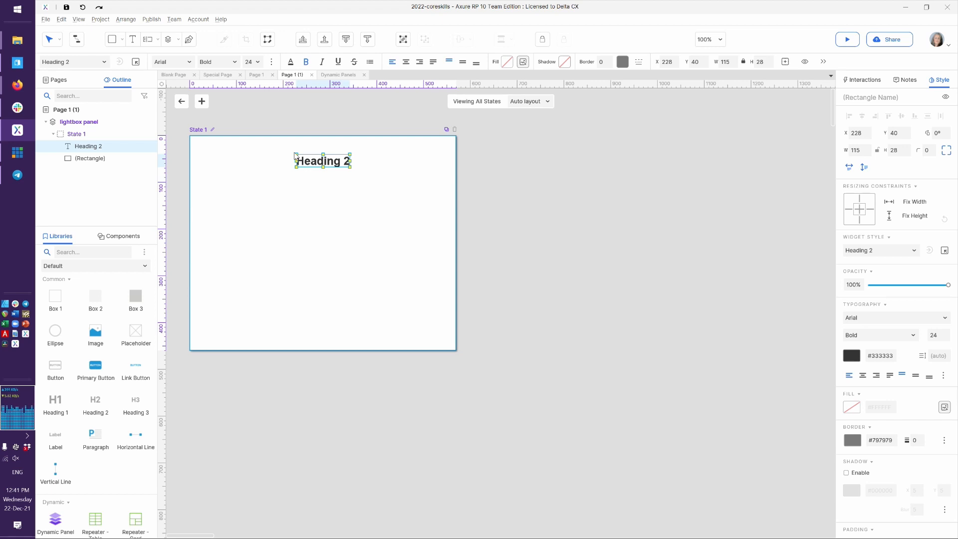
text(Are you sure you want to)
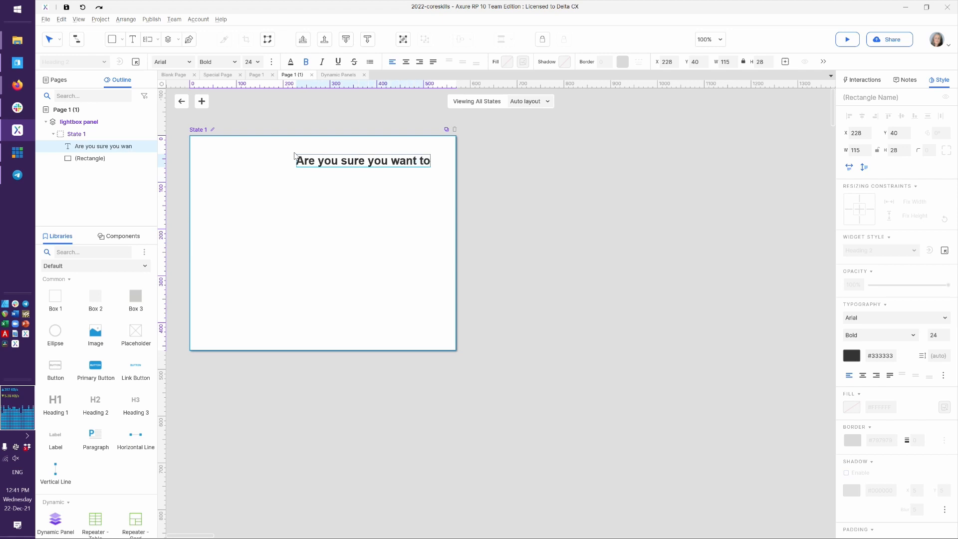
text( cancel and delete an)
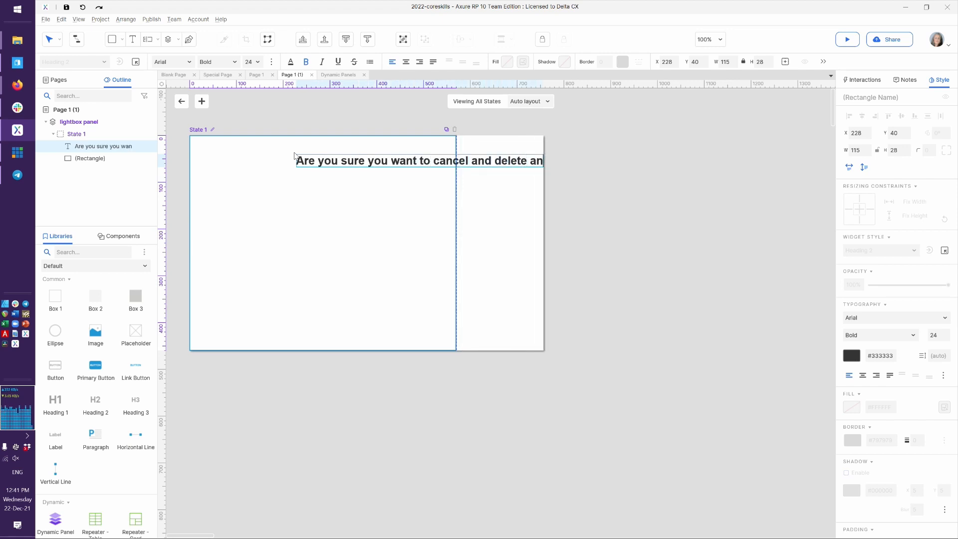
key(BackSpace)
text(ll of your fil)
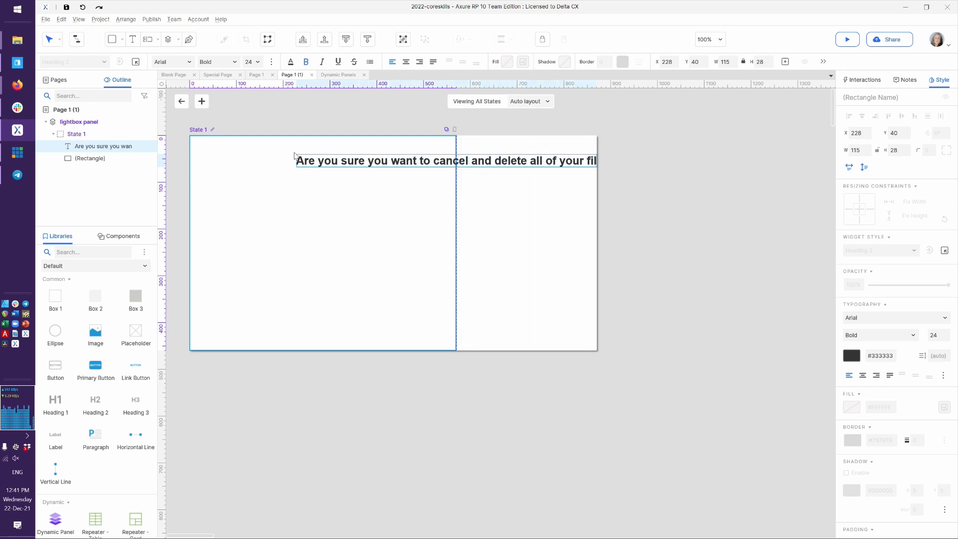
text(es?)
click(596, 255)
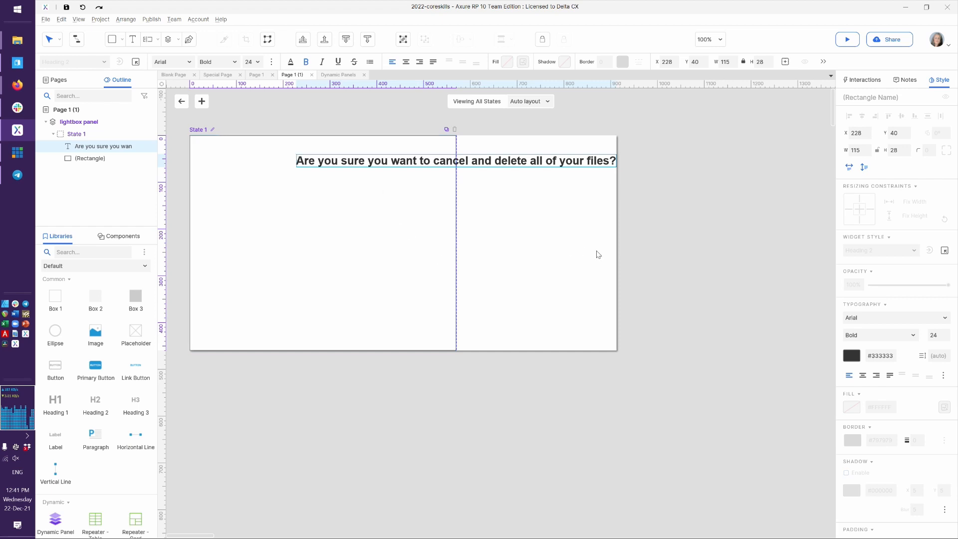
Center-align the heading, break it after 'cancel', and move it to the top centre at Y 40
click(426, 166)
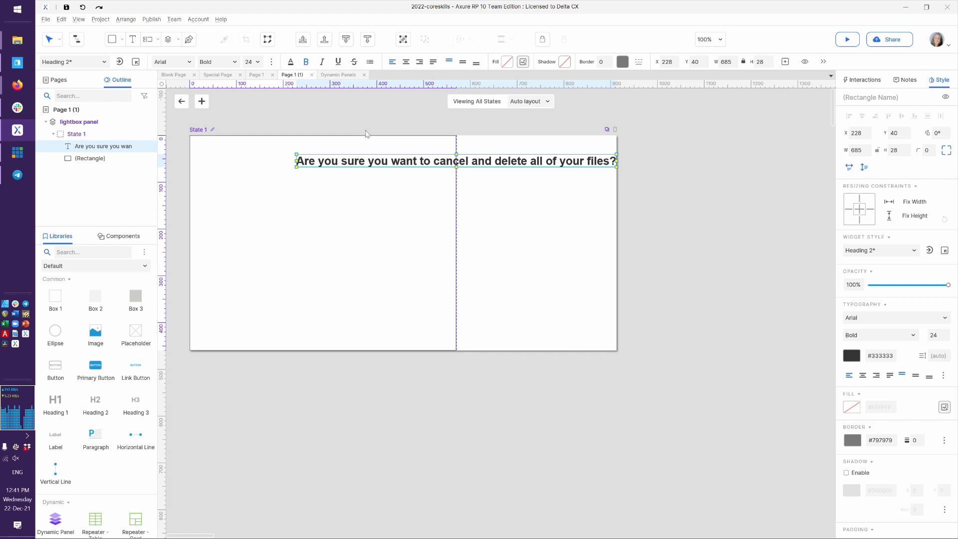
click(406, 63)
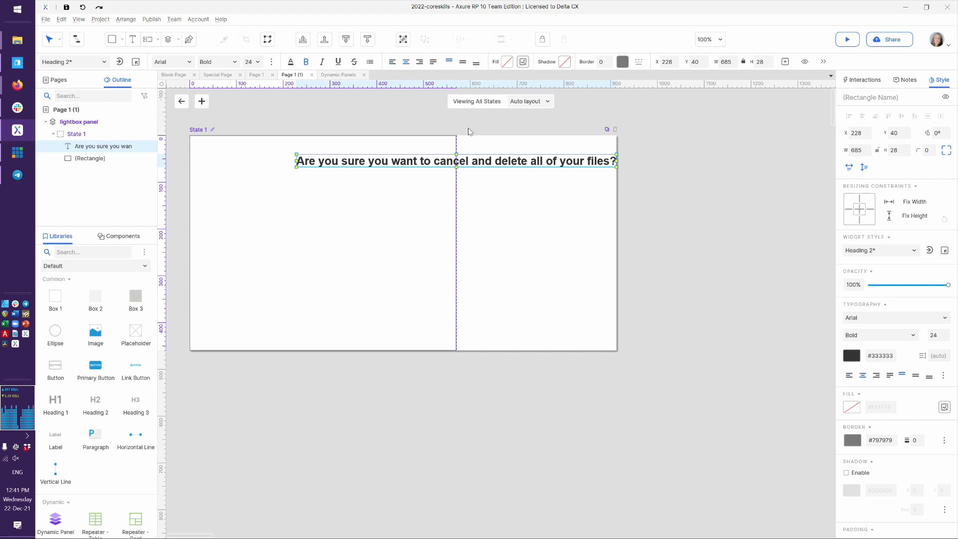
double_click(454, 164)
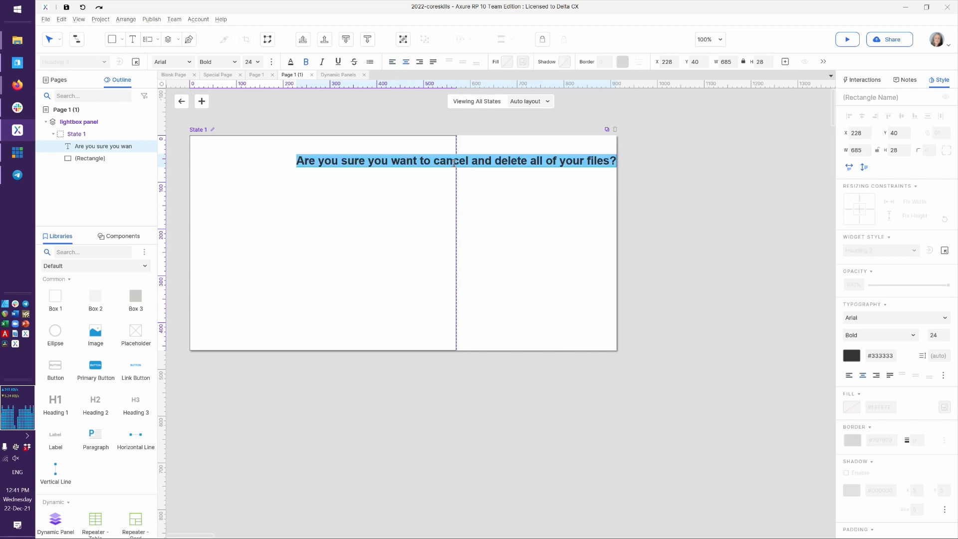
click(470, 160)
key(Return)
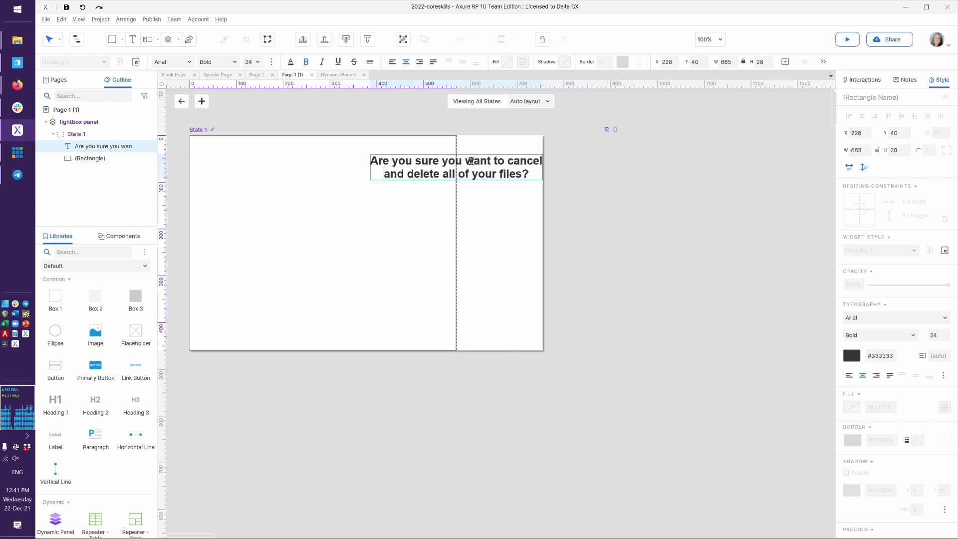
click(579, 208)
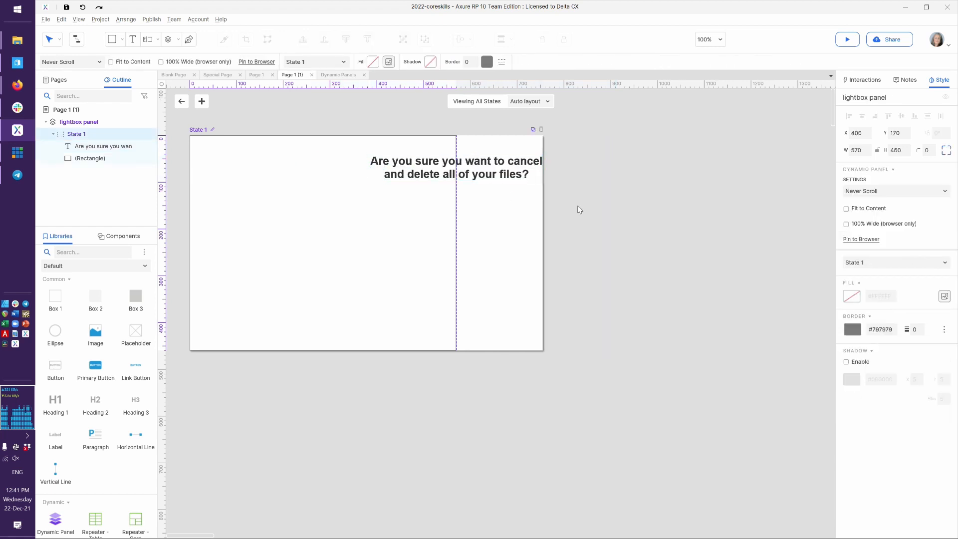
click(483, 166)
drag(483, 166, 347, 168)
key(Up)
key(Up)
key(Up)
key(Up)
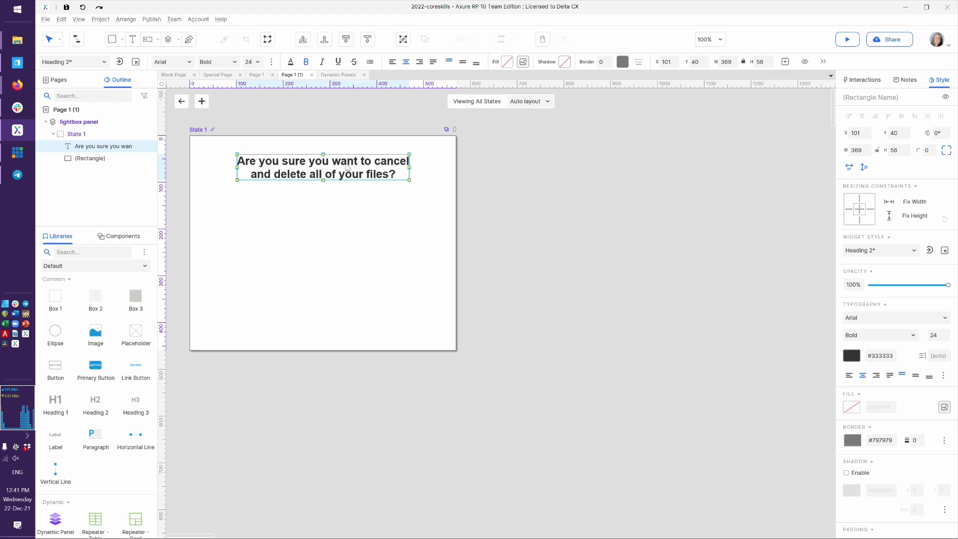
click(247, 391)
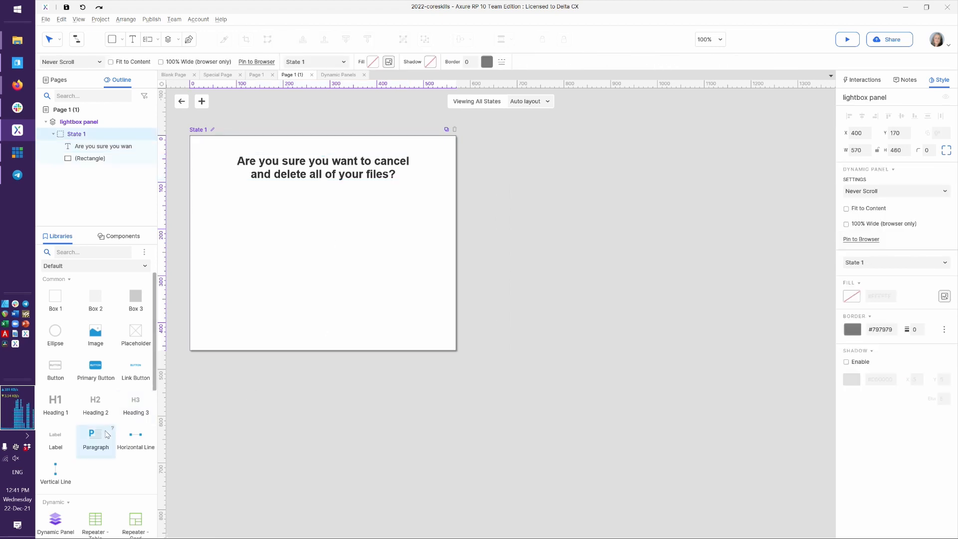
Add a 490-wide paragraph under the heading and a primary button below it on the right
drag(91, 438, 209, 195)
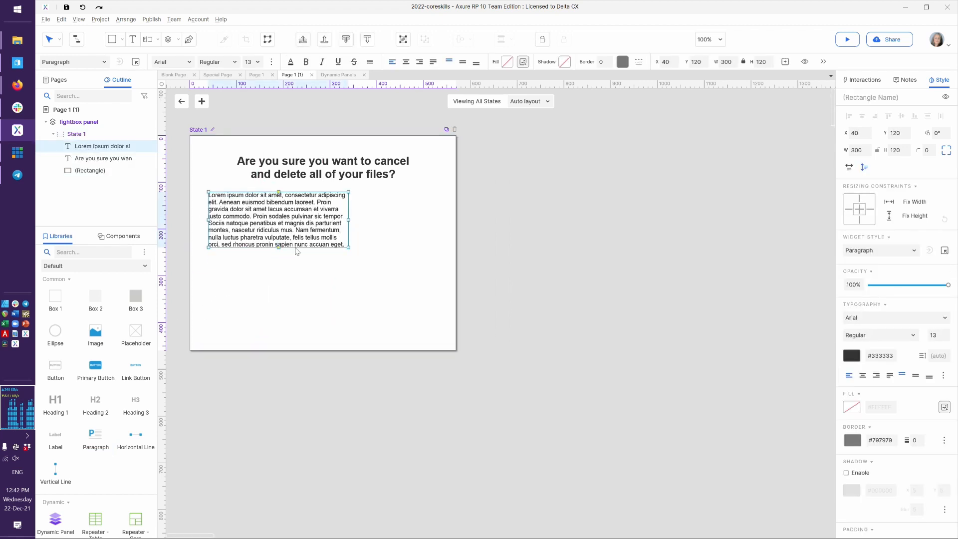
drag(349, 218, 438, 228)
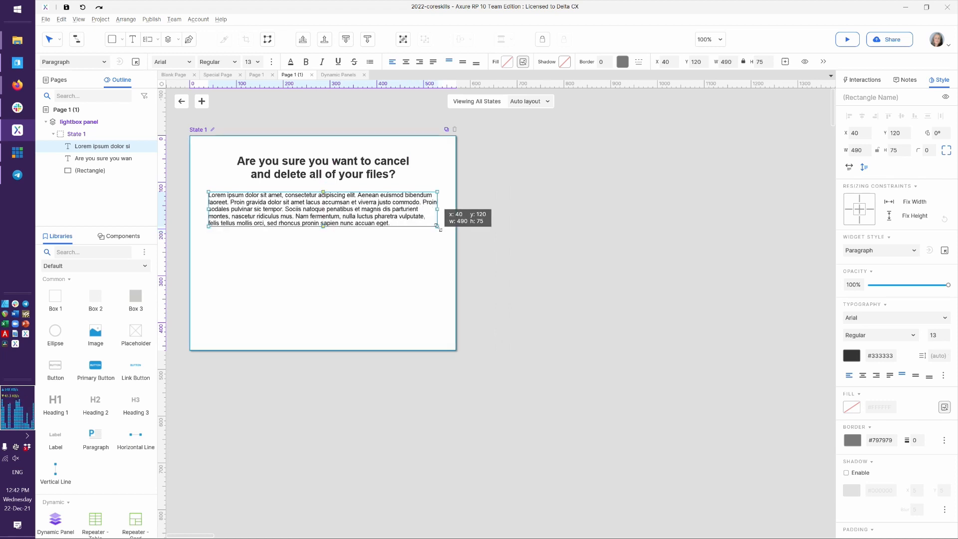
click(490, 315)
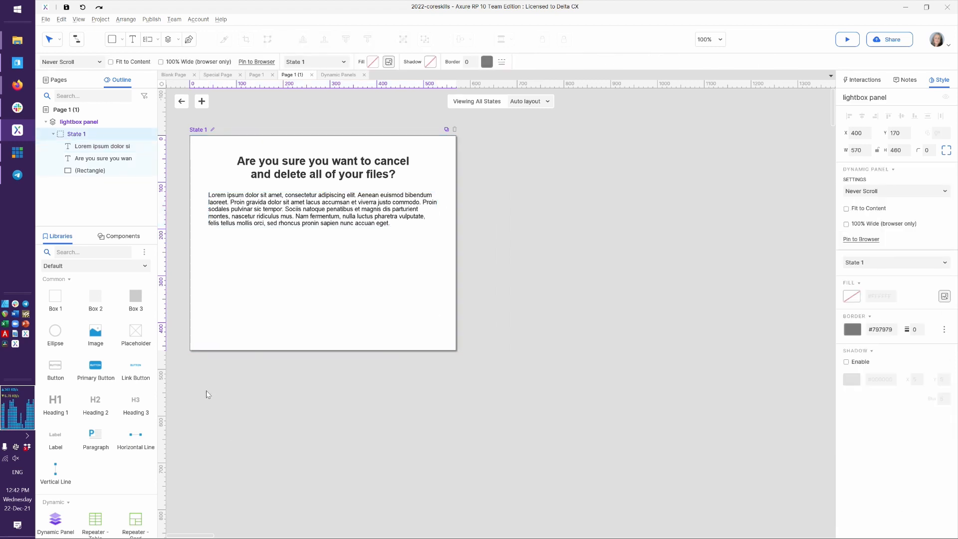
drag(100, 369, 373, 253)
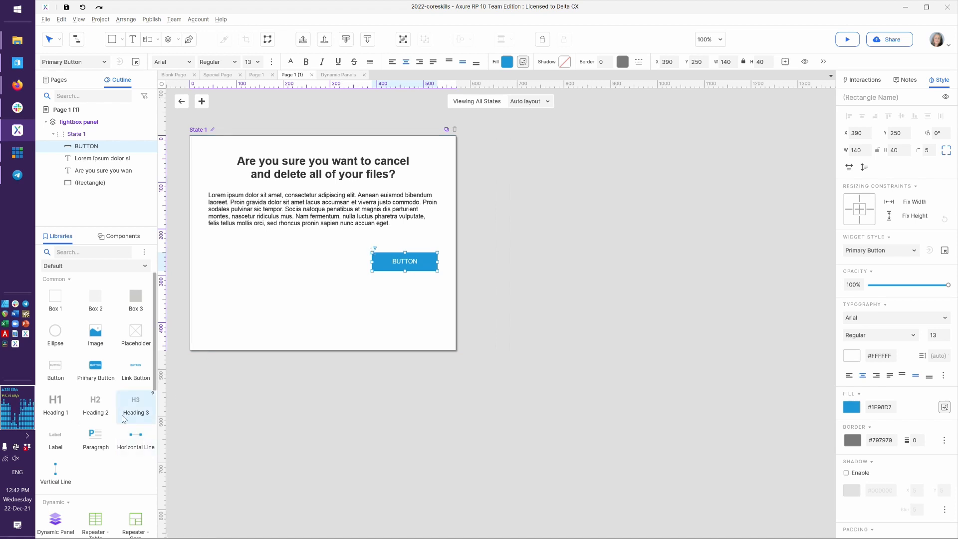
Add a second button at lower left, shorten the background to 340 high, and fit the panel to content
drag(60, 381, 209, 259)
click(325, 311)
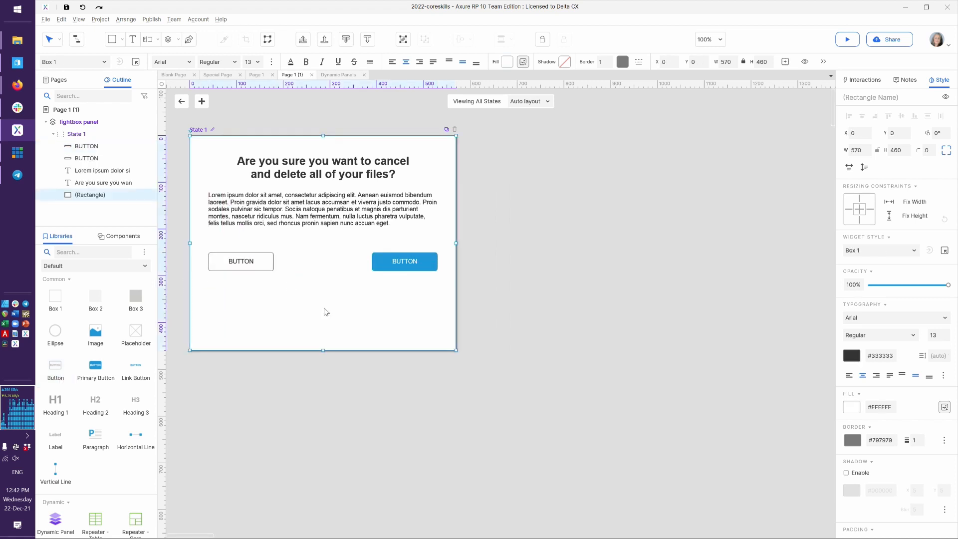
drag(323, 350, 329, 292)
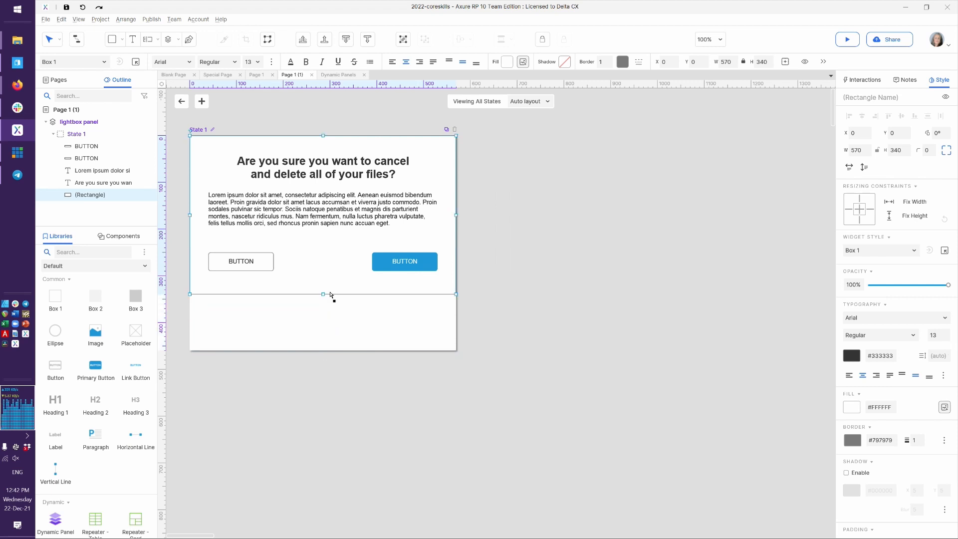
click(623, 257)
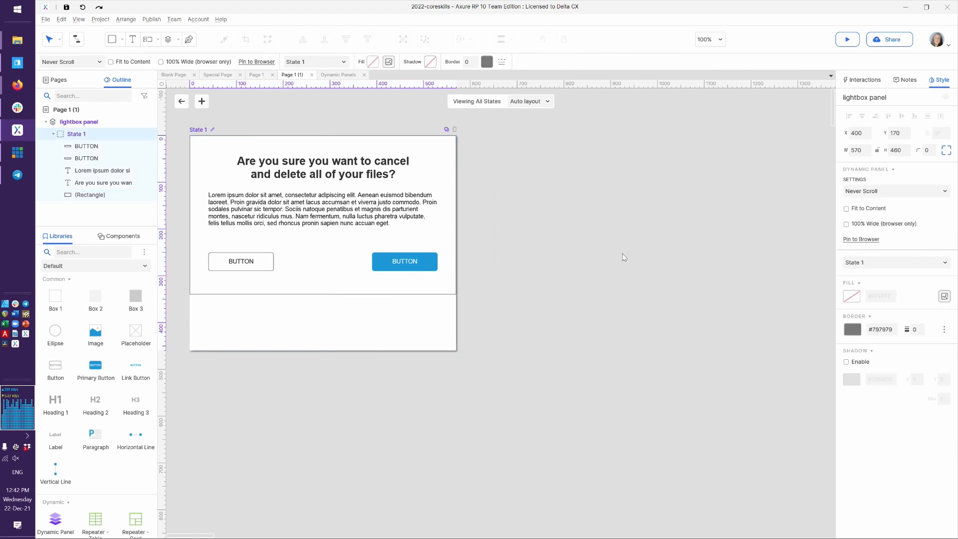
click(852, 209)
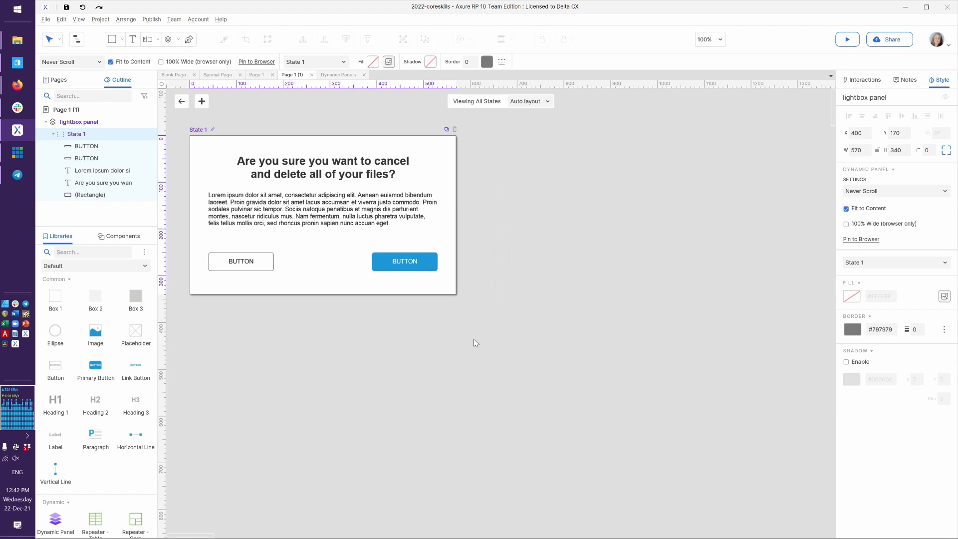
click(402, 264)
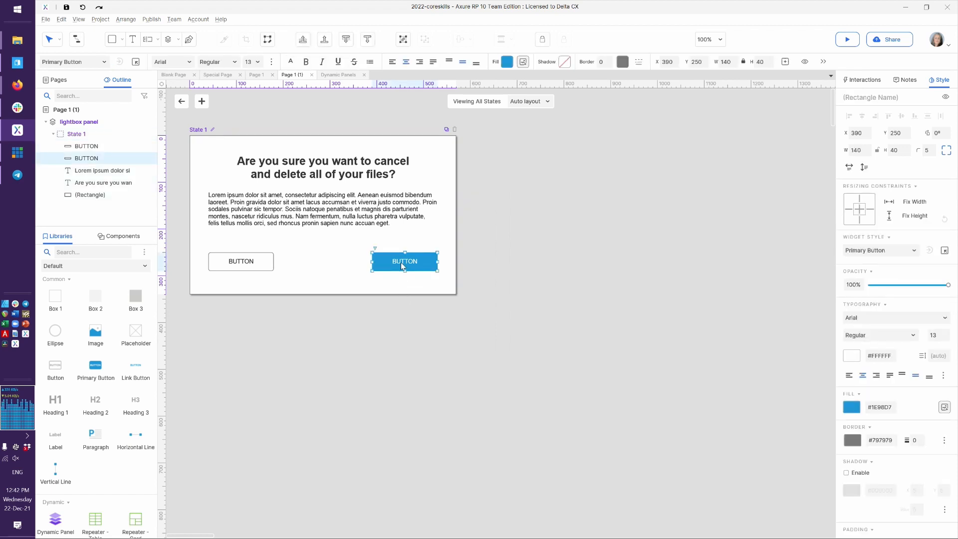
Label the blue button 'Yes, cancel' and the left button 'No, do not cancel'
double_click(402, 265)
text(Yes, cancel)
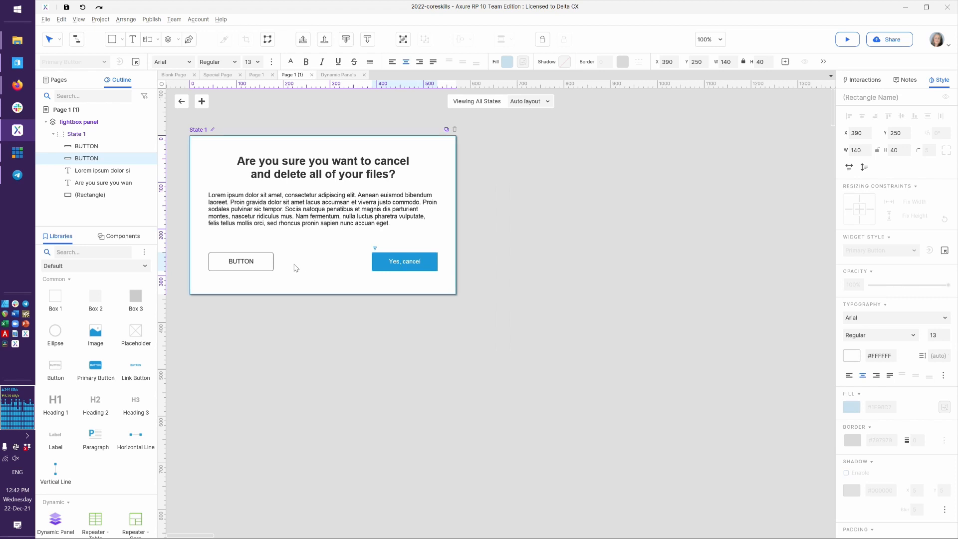
click(247, 270)
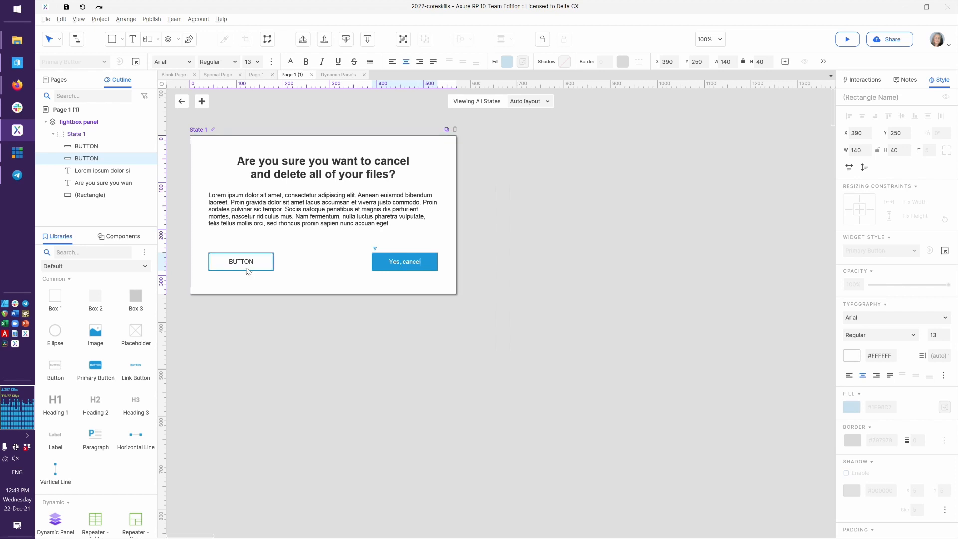
double_click(247, 271)
text(No)
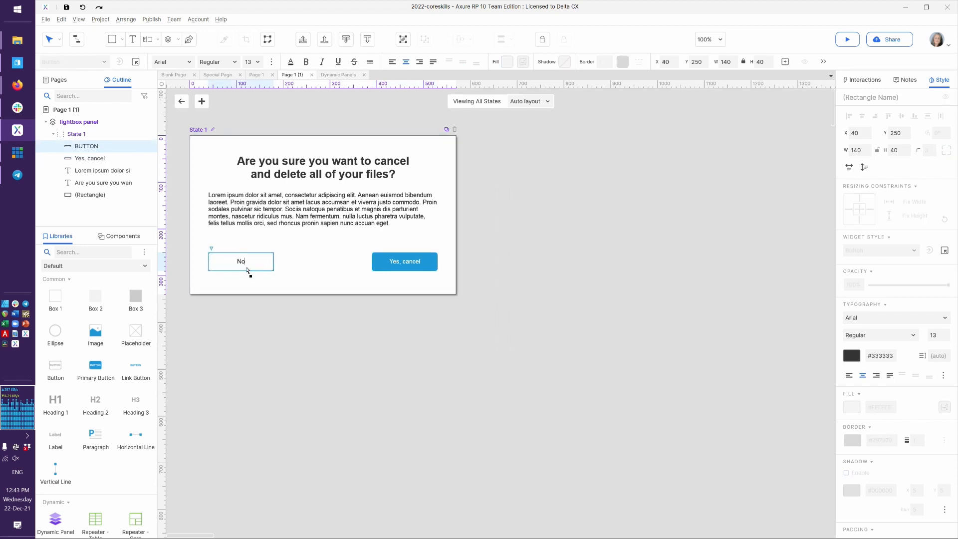
text(, do not cancel)
key(Escape)
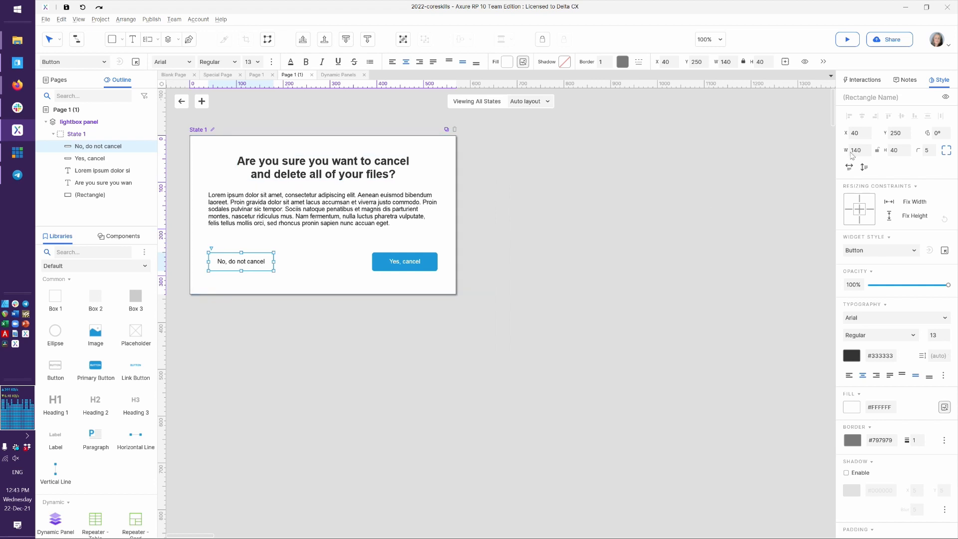
click(863, 81)
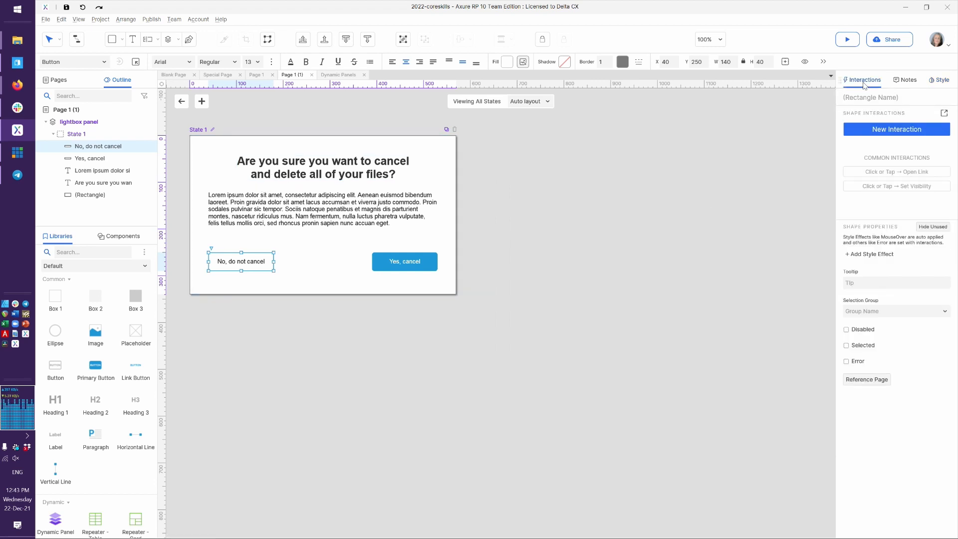
Add a Click or Tap action that hides the lightbox panel with a 500 ms fade
click(944, 114)
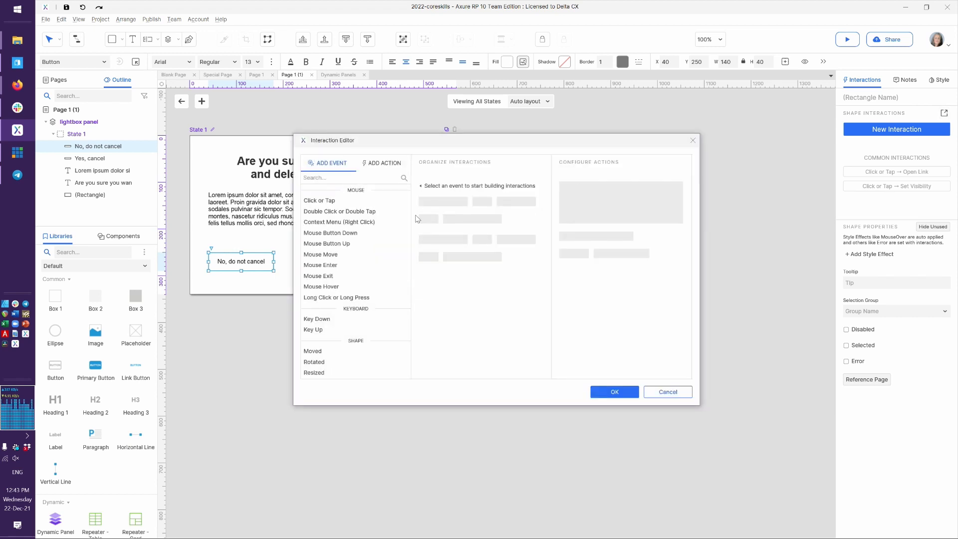
click(344, 201)
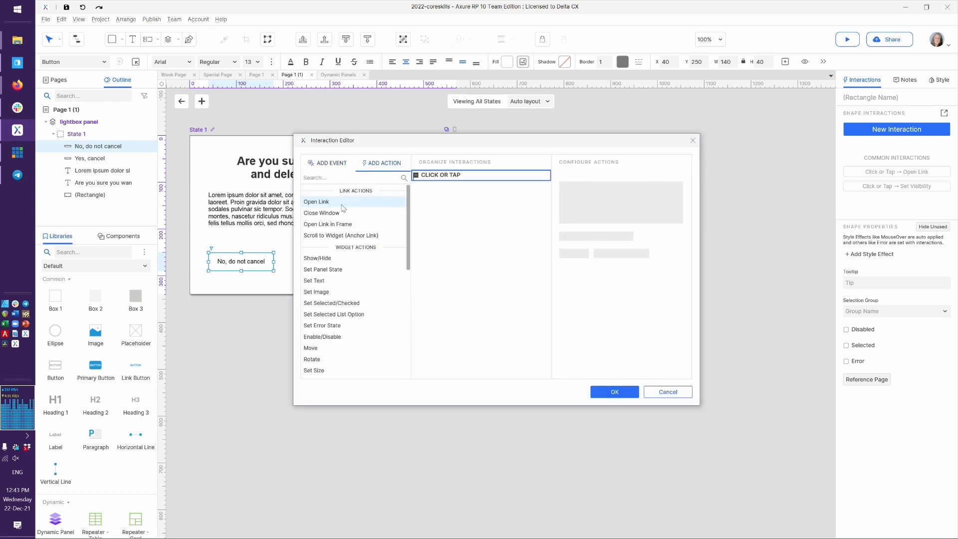
click(344, 257)
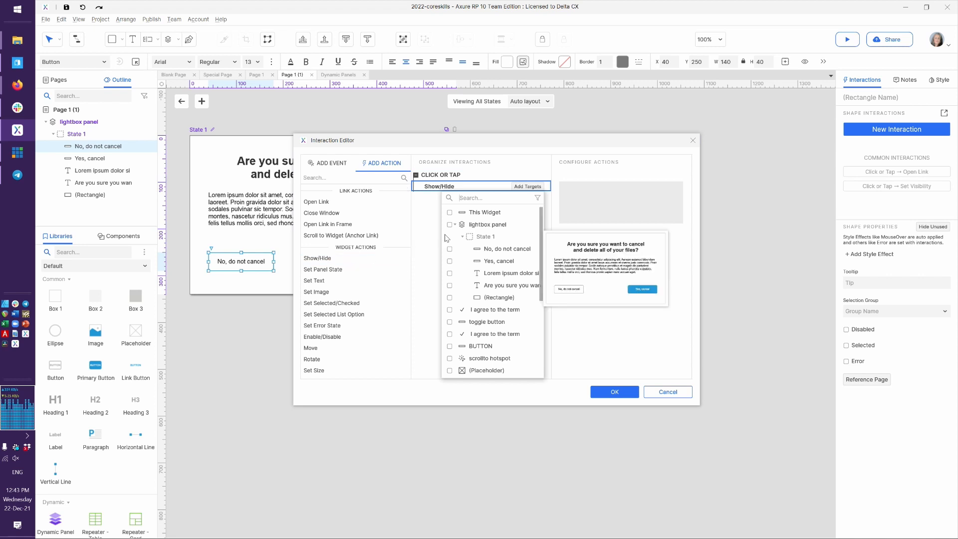
click(488, 225)
click(627, 216)
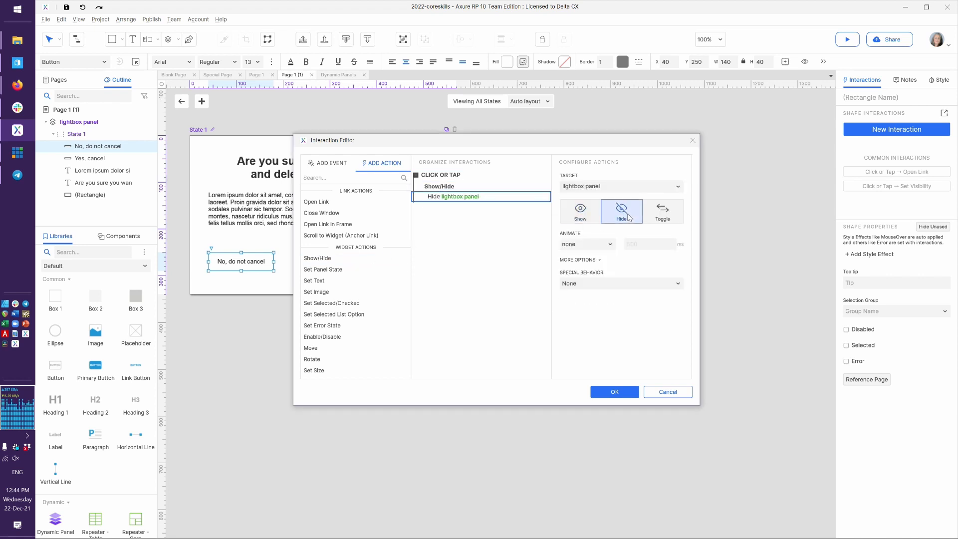
click(588, 245)
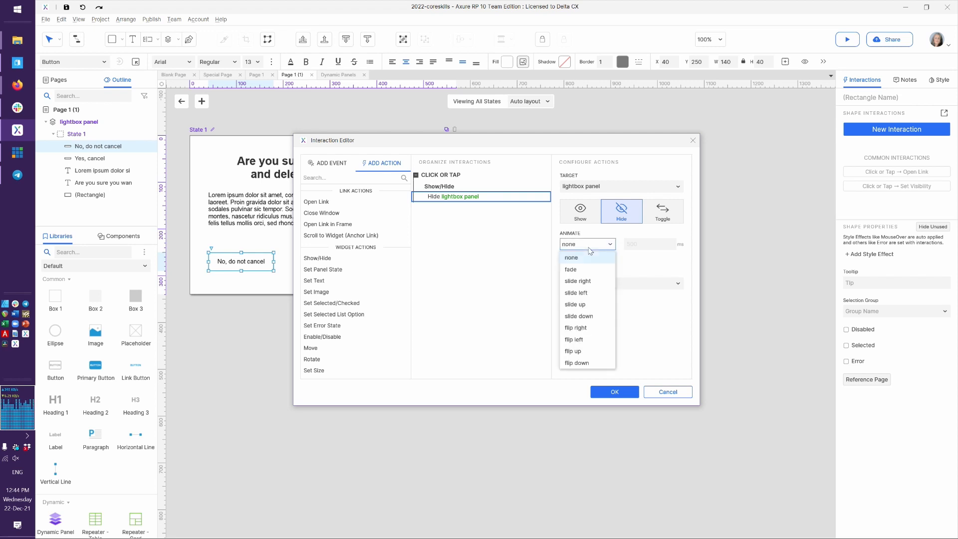
click(582, 282)
click(577, 266)
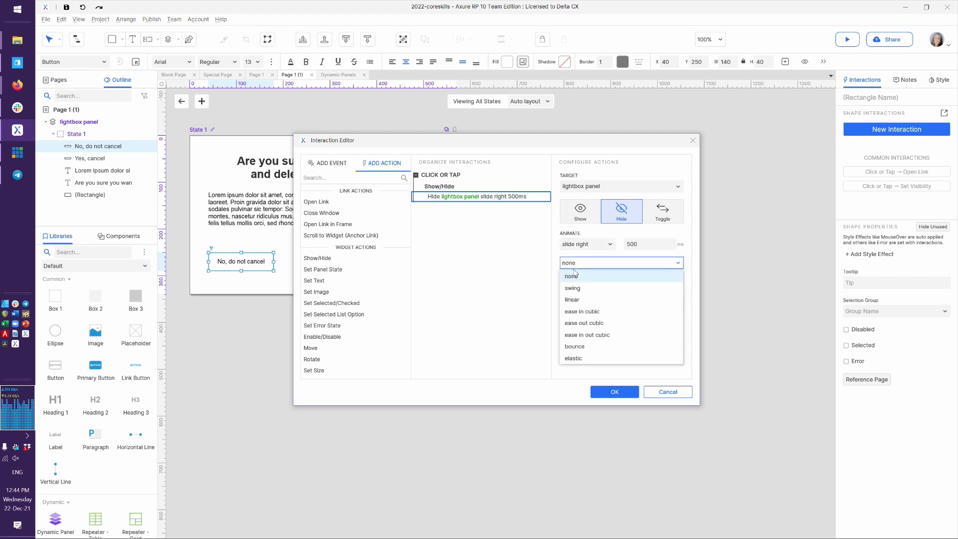
click(588, 248)
click(588, 246)
click(586, 268)
click(613, 387)
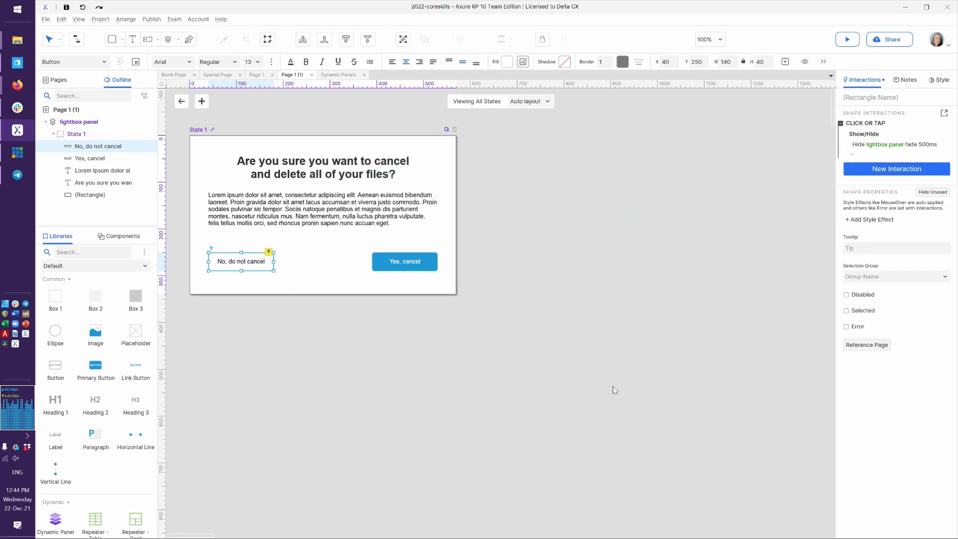
In the Firefox preview, check that 'No, do not cancel' fades the dialog away, then return to Axure
key(alt+Tab)
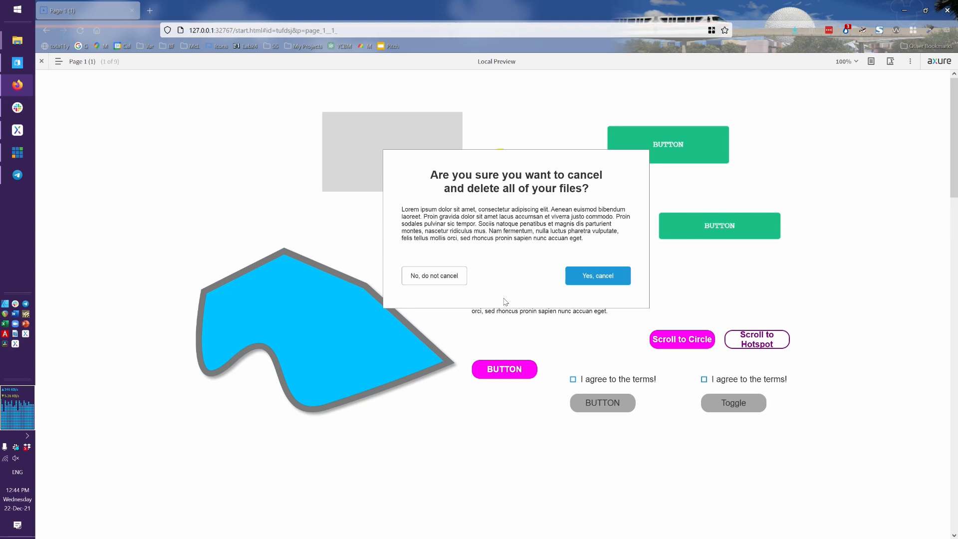
click(437, 283)
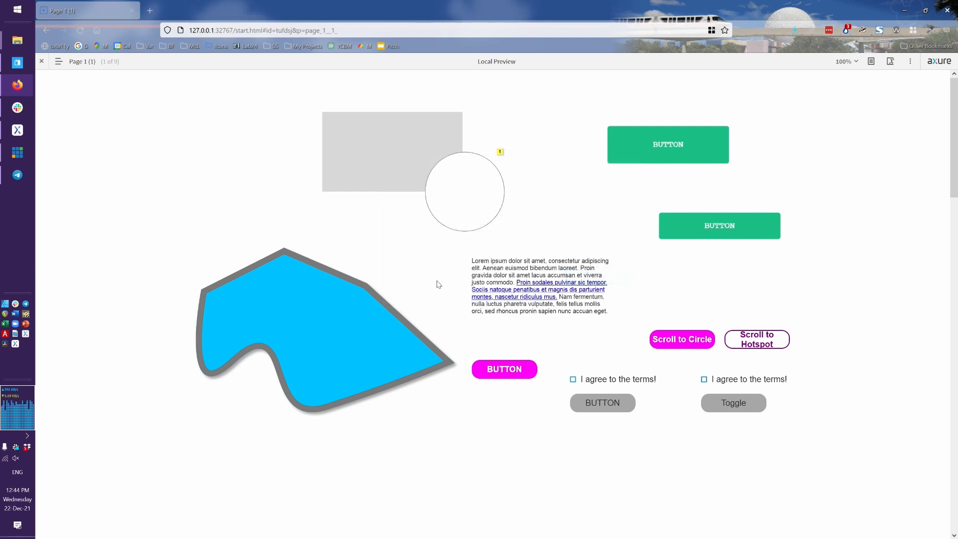
key(alt+Tab)
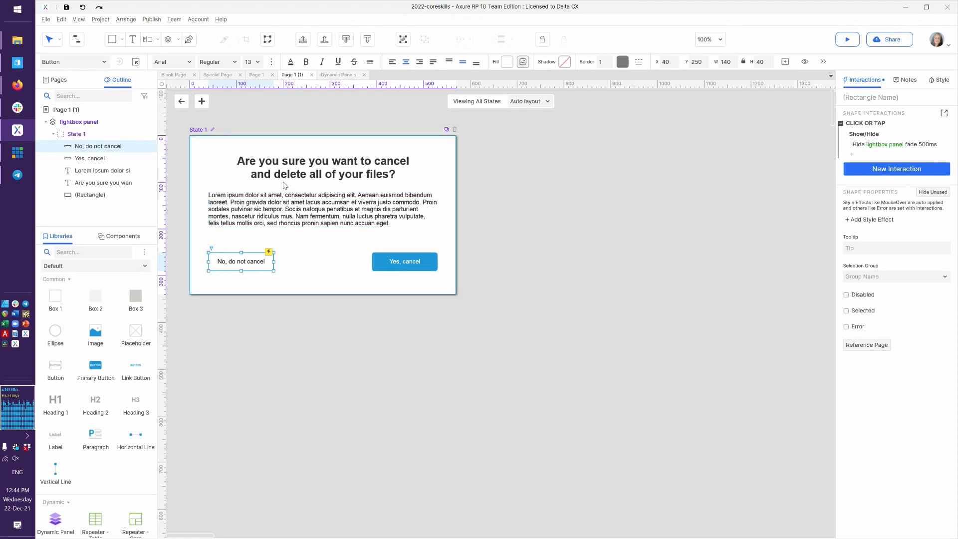
Leave State 1 editing and select the lightbox panel on the page
click(181, 102)
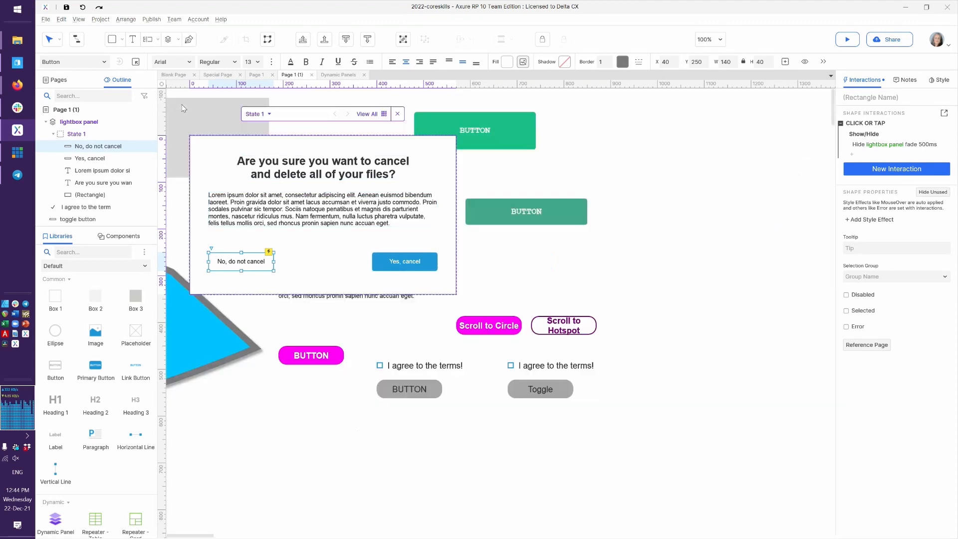
scroll(354, 248, left, 5)
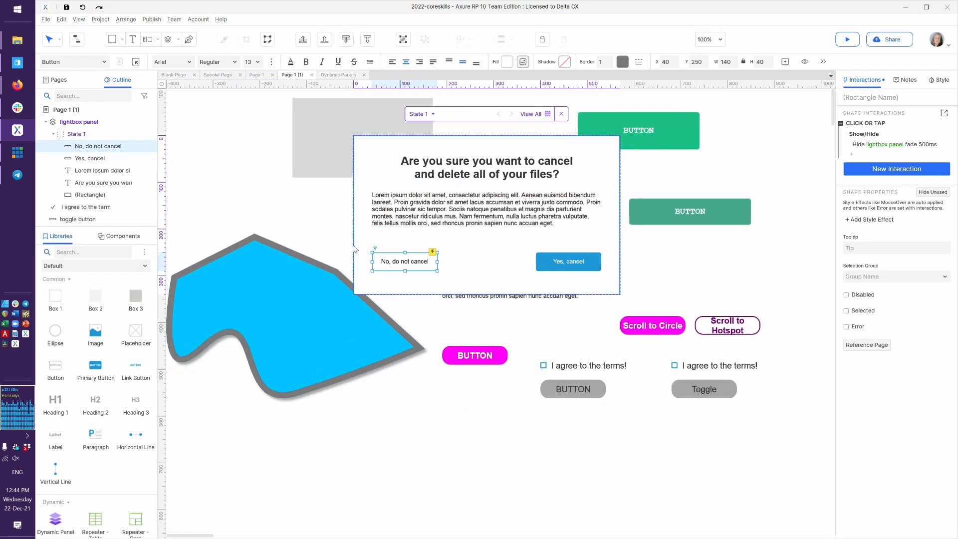
click(764, 272)
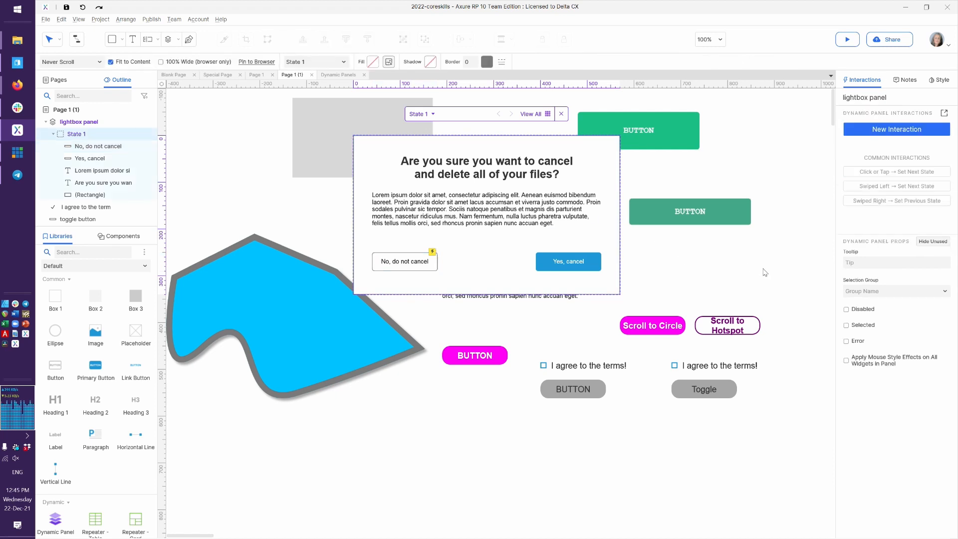
double_click(721, 270)
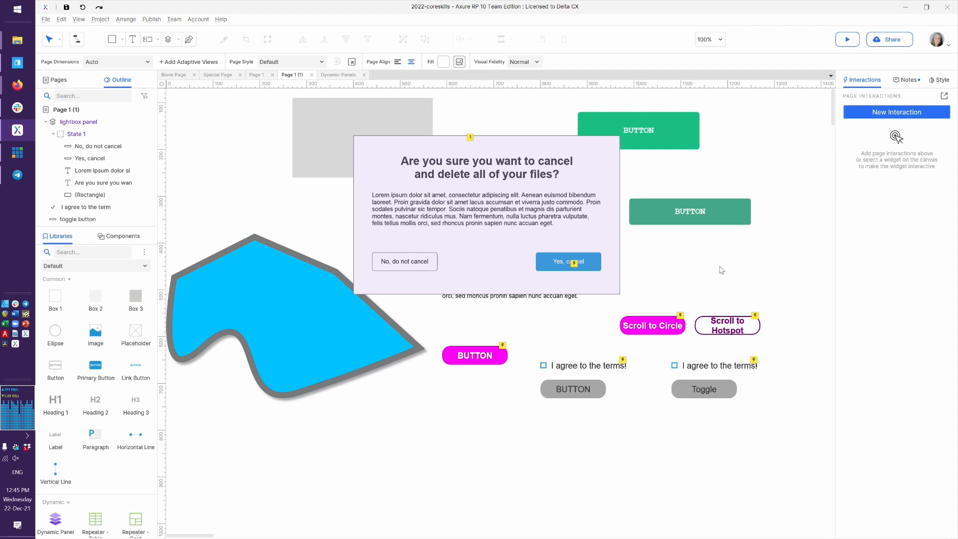
click(590, 218)
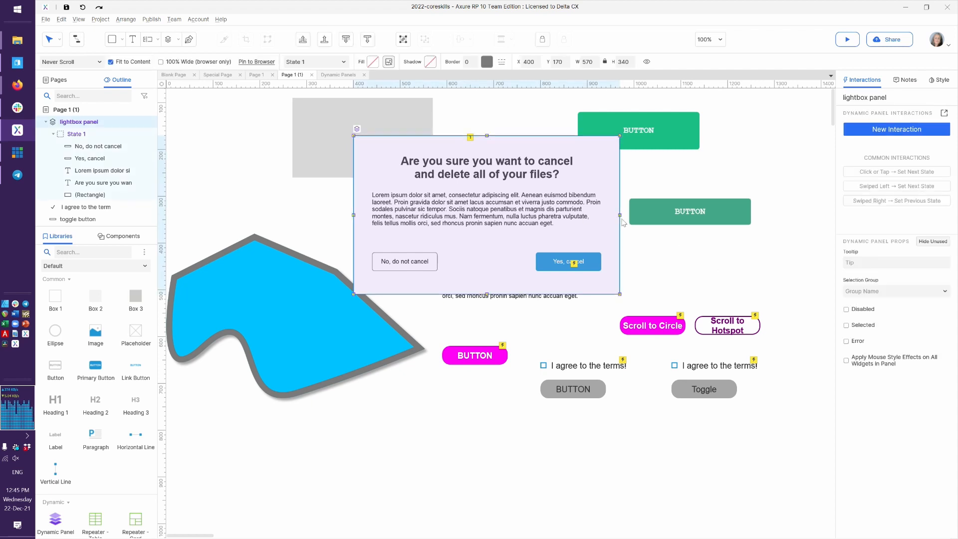
Pin the lightbox panel to the browser window at Center, Middle
click(940, 86)
click(868, 240)
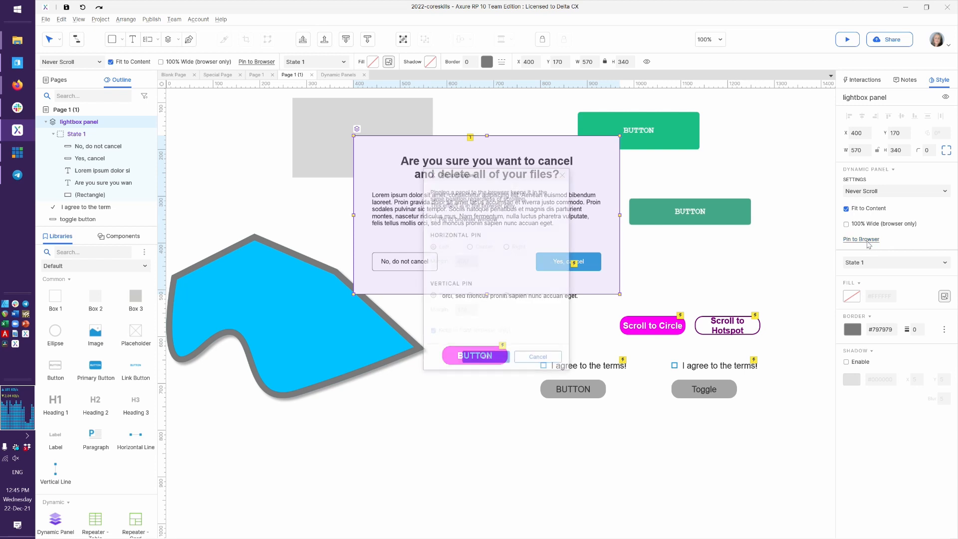
click(450, 220)
click(485, 248)
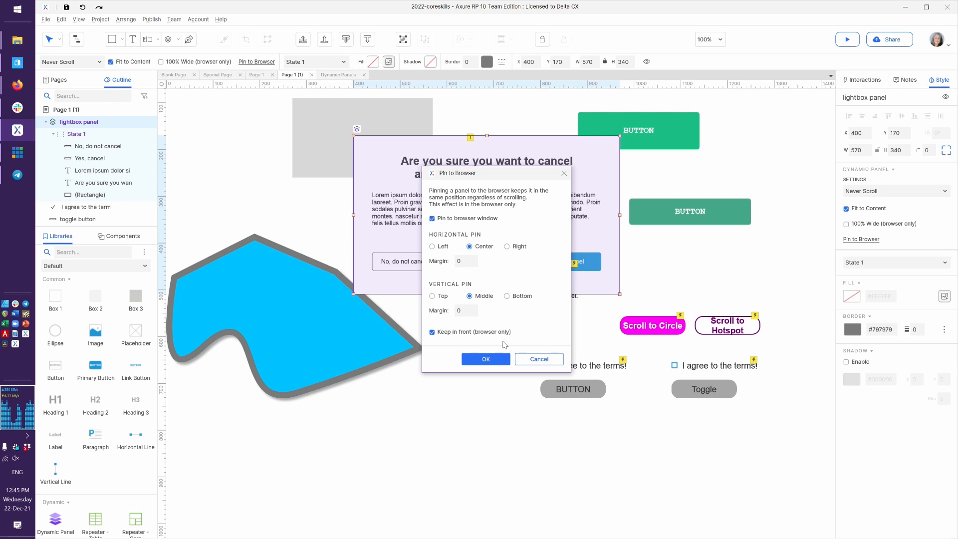
click(487, 359)
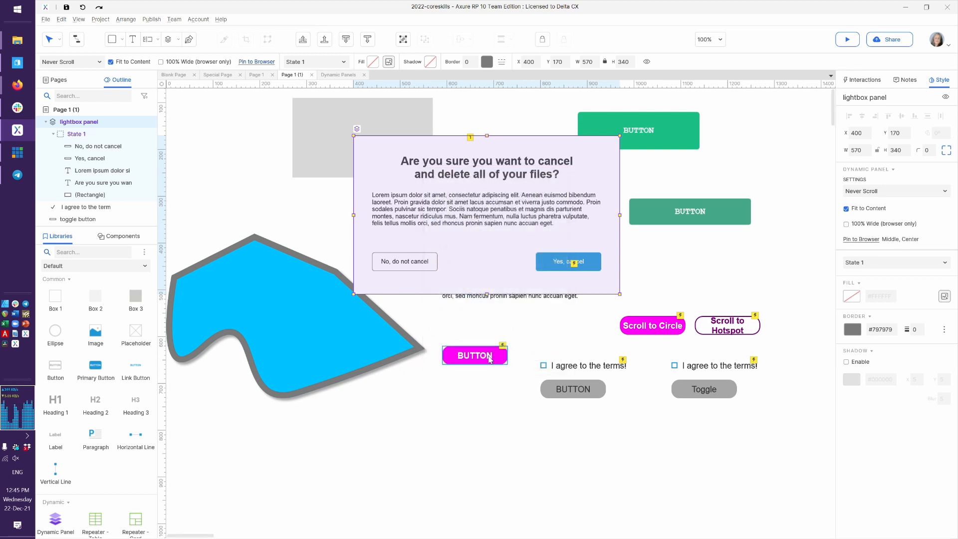
Reload the browser preview to see the centred dialog, and collapse the preview toolbar
key(alt+Tab)
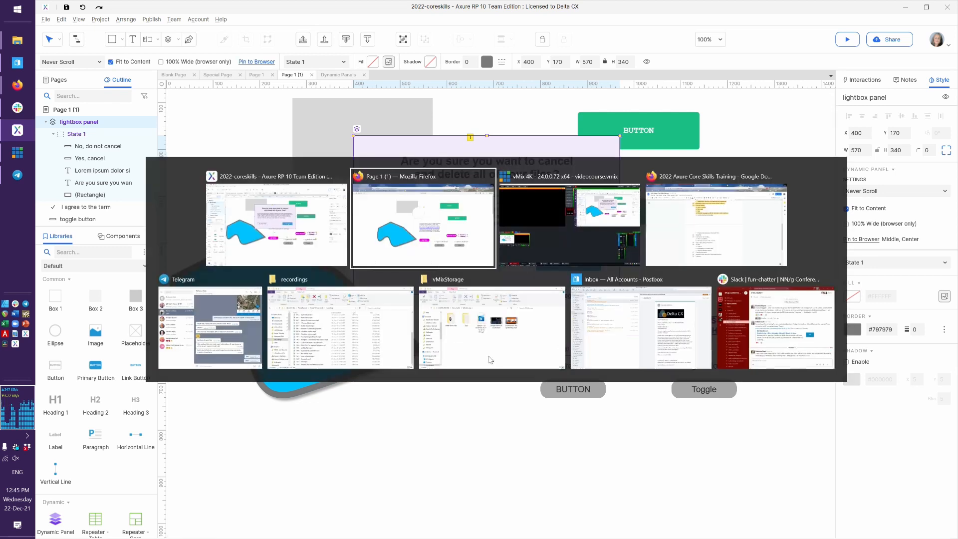
key(F5)
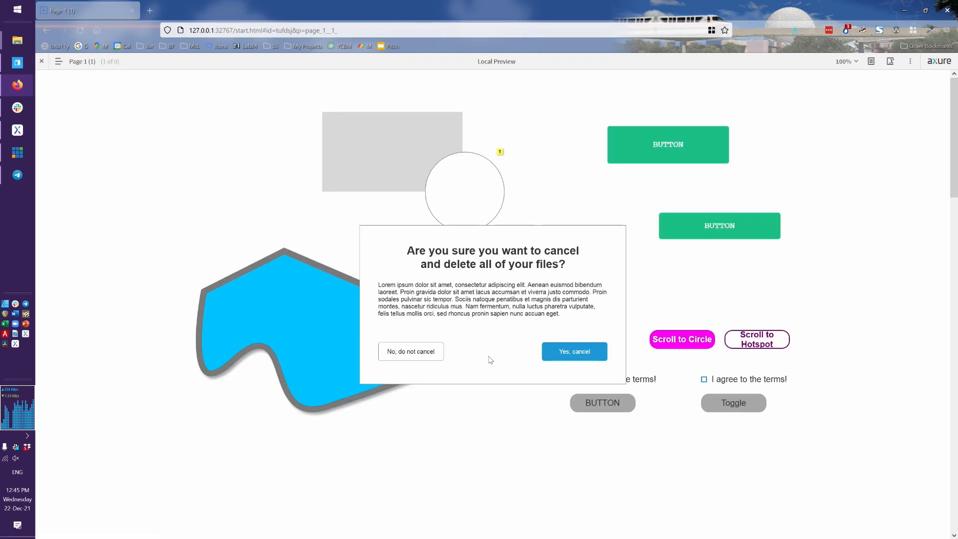
click(49, 64)
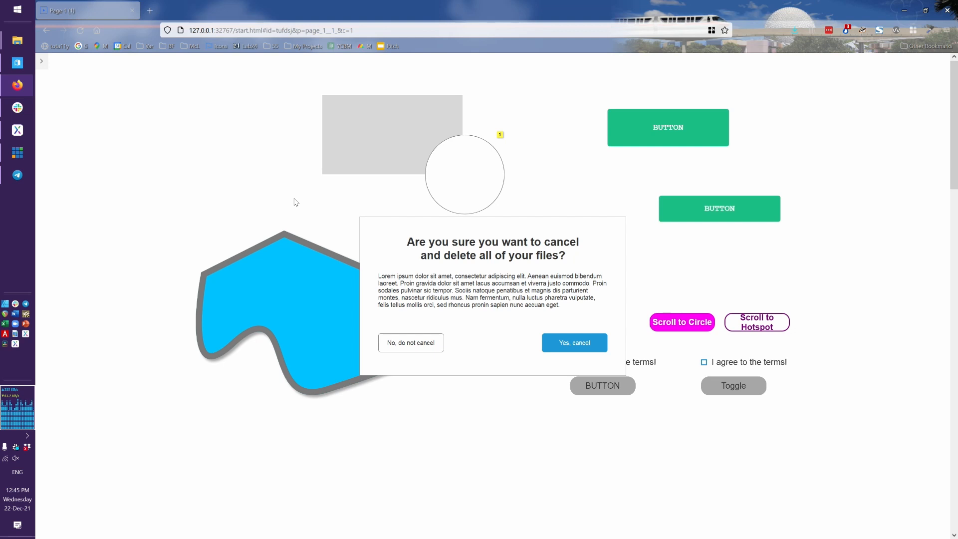
key(alt+Tab)
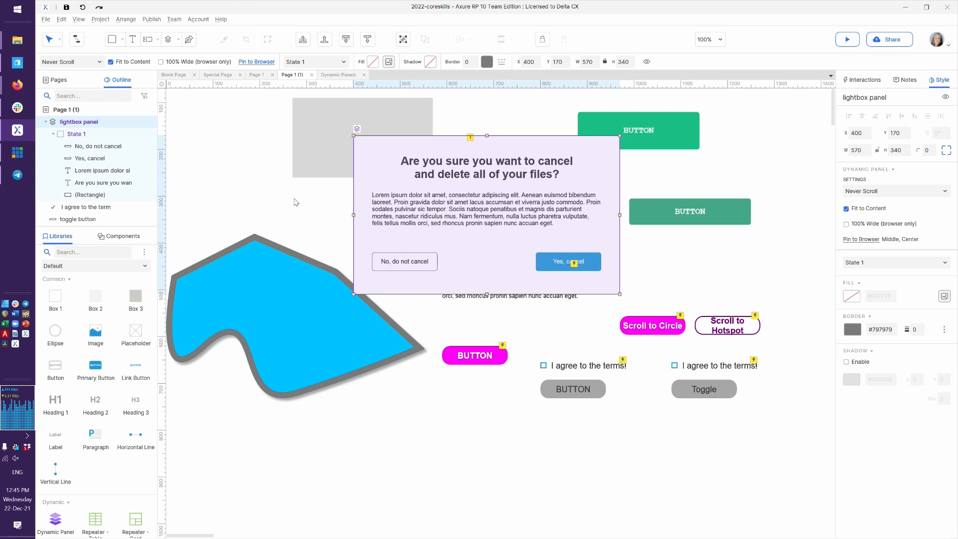
Set the lightbox dynamic panel to Set Hidden from its right-click menu
click(444, 317)
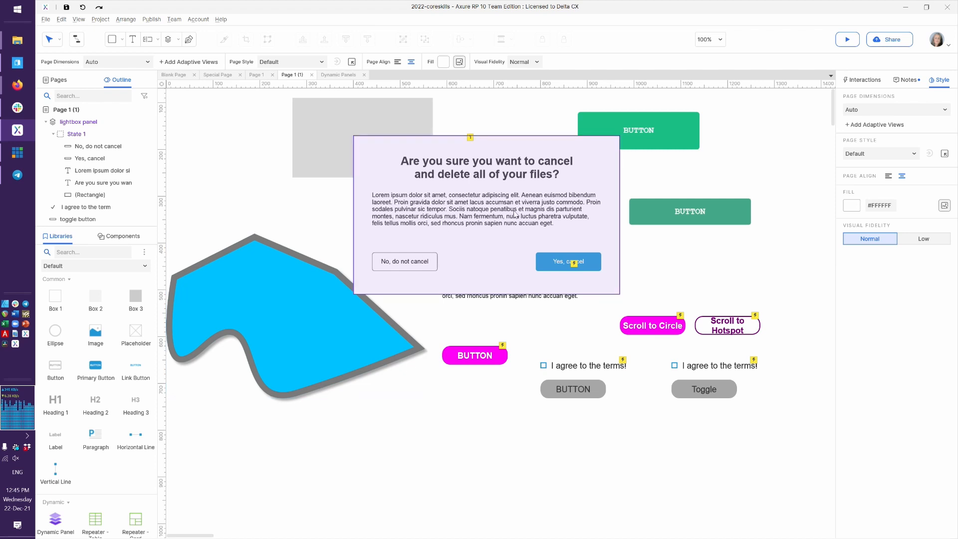
click(585, 164)
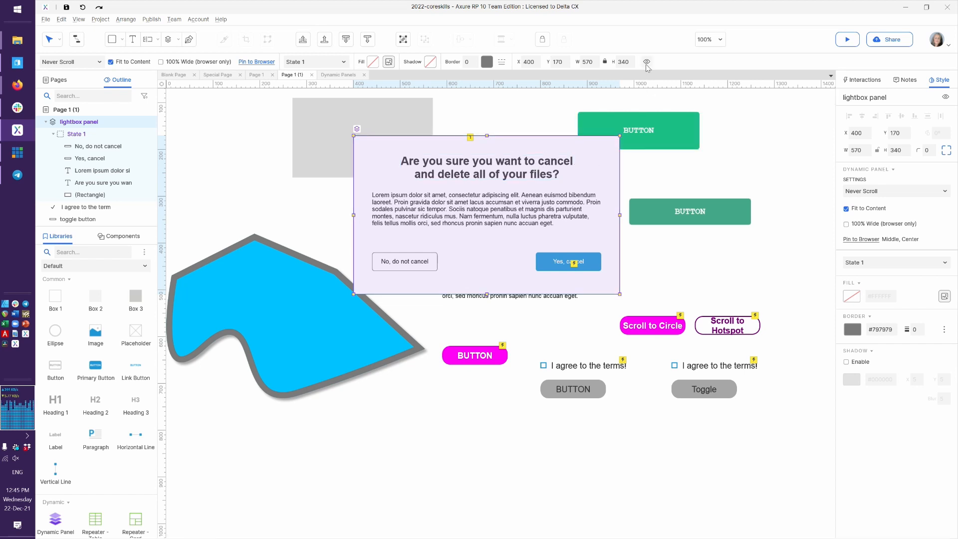
right_click(607, 164)
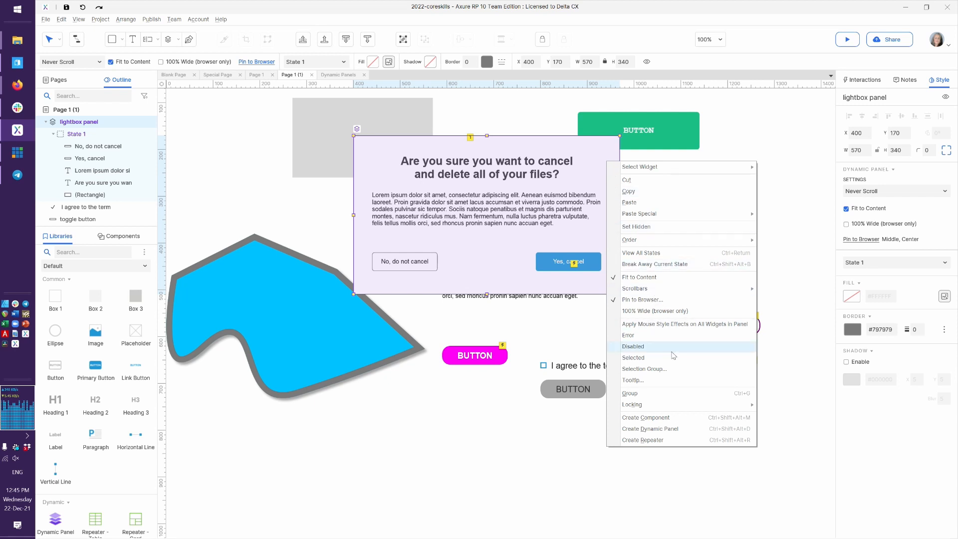
click(647, 227)
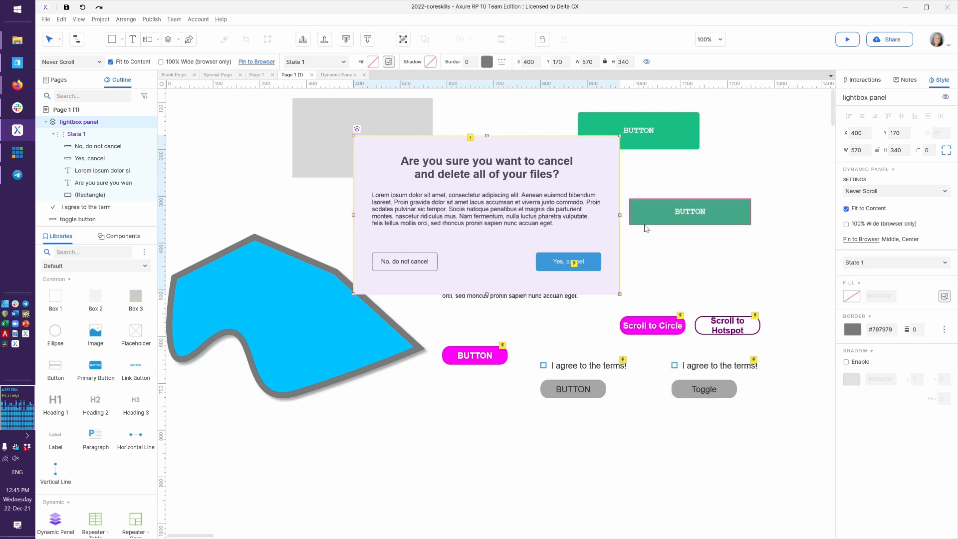
click(408, 439)
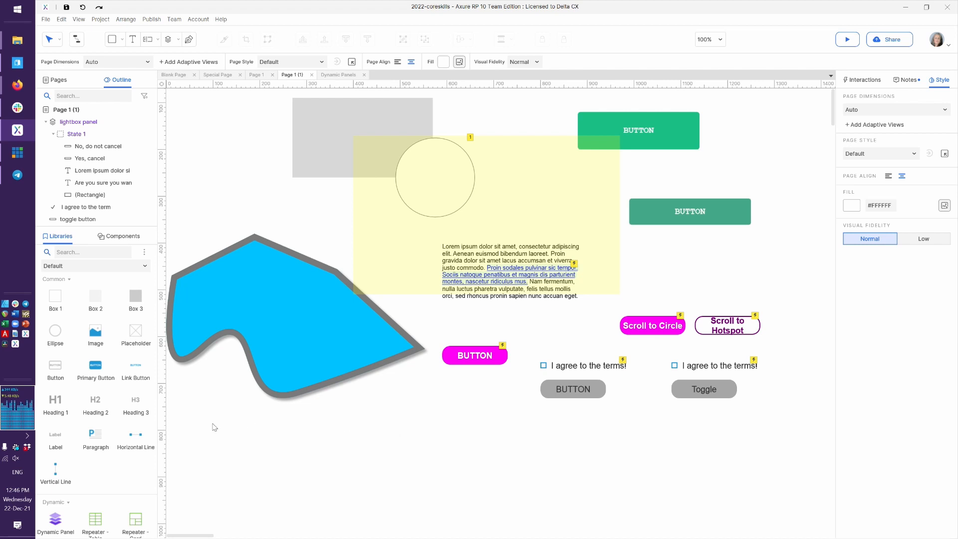
Place a Primary Button below the blue shape and label it 'Lightbox'
drag(99, 377, 376, 415)
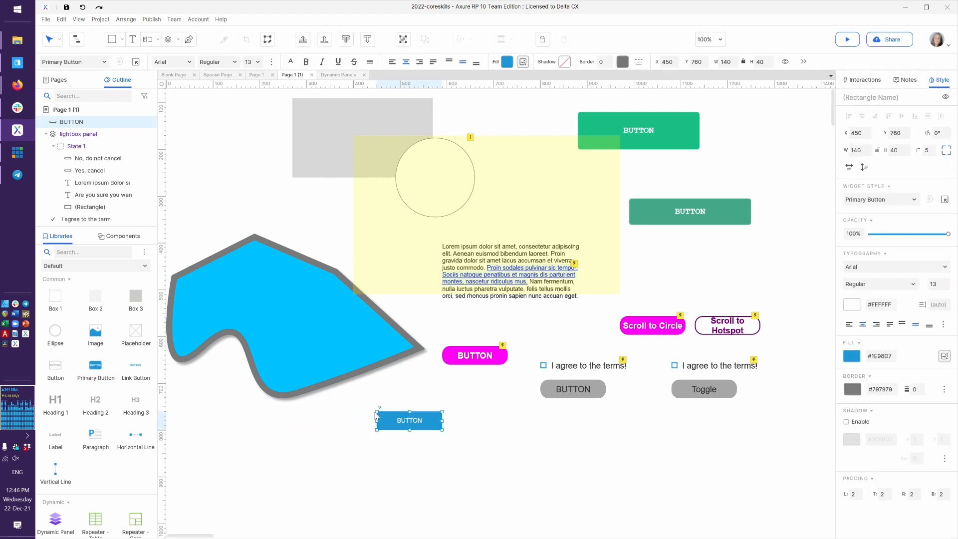
text(Lioght)
key(BackSpace)
key(BackSpace)
key(BackSpace)
key(BackSpace)
text(ghtbox)
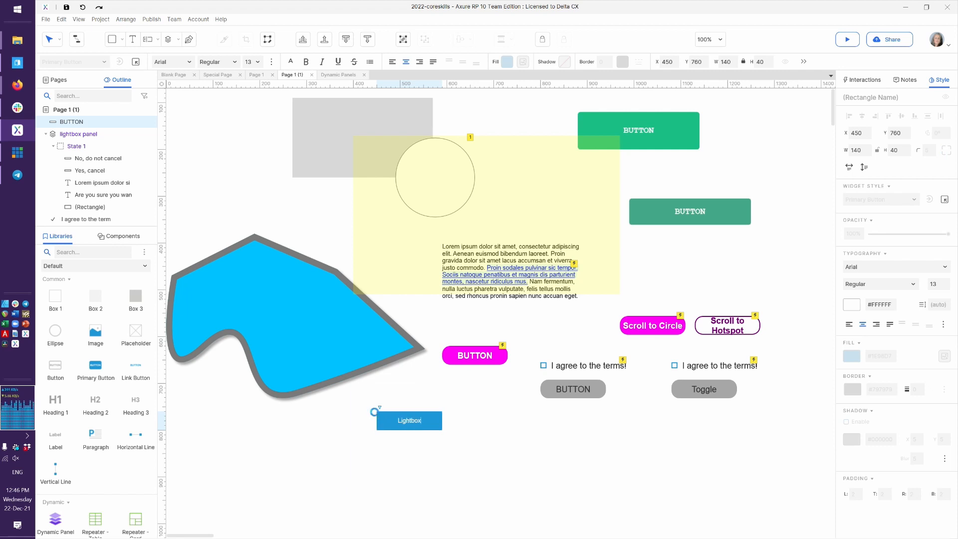
key(Escape)
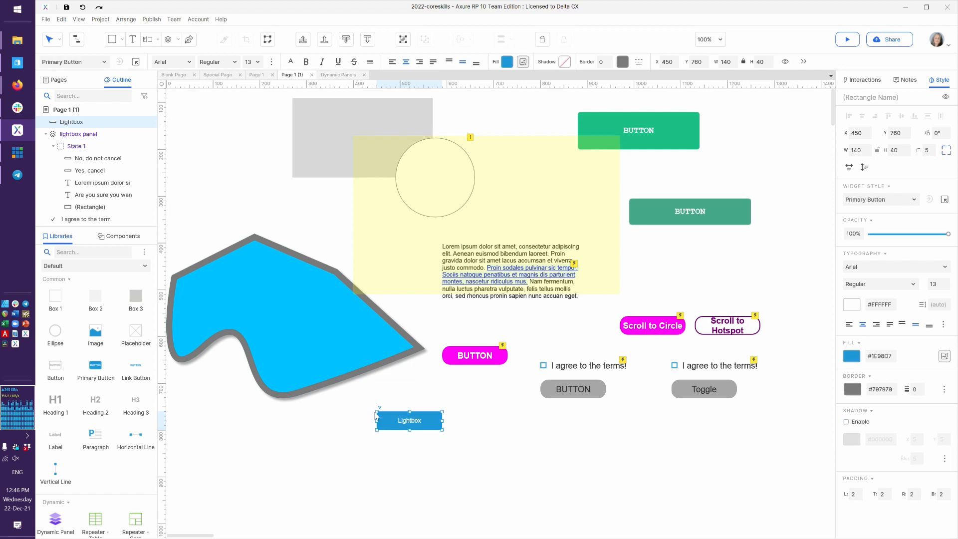
click(387, 405)
click(409, 420)
click(865, 86)
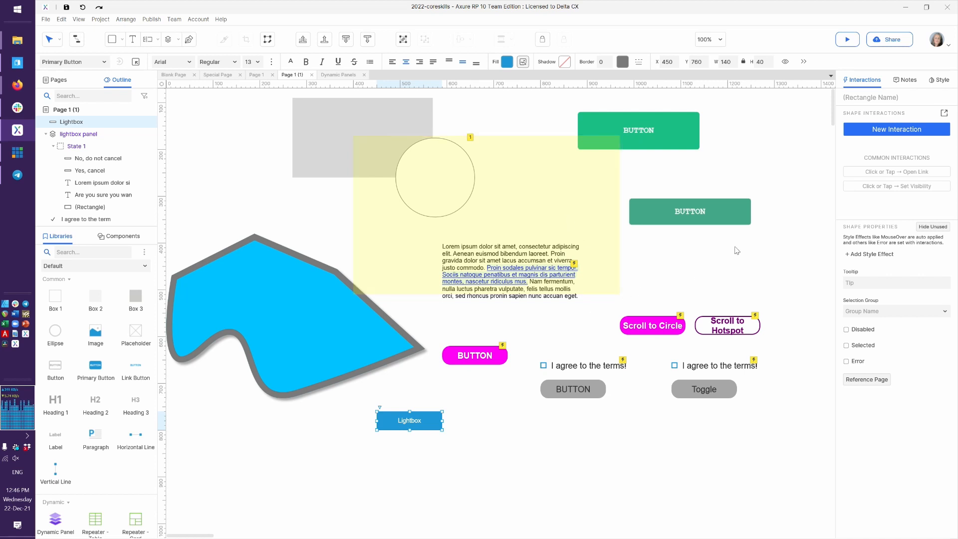
Add a Click or Tap Show/Hide action showing the lightbox panel with fade, treated as lightbox
click(945, 115)
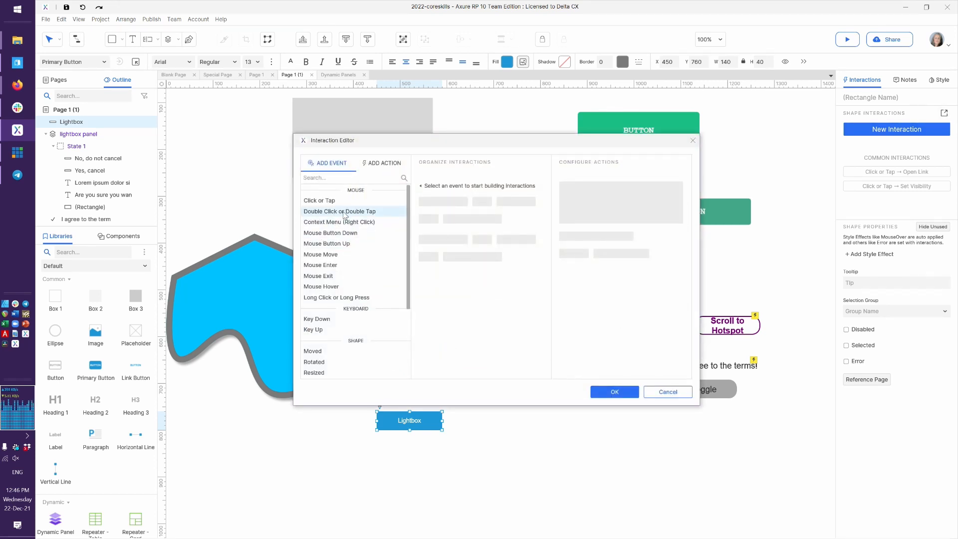
click(342, 200)
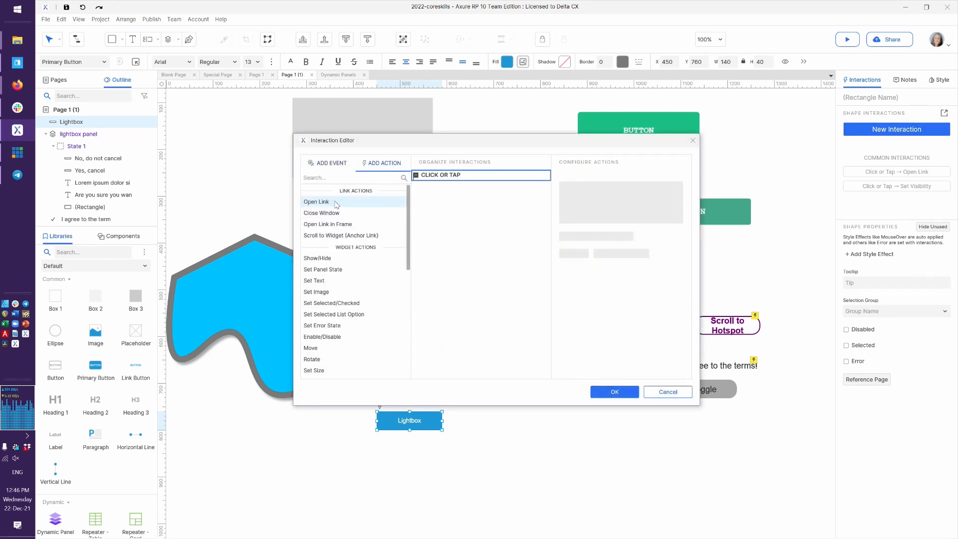
click(342, 259)
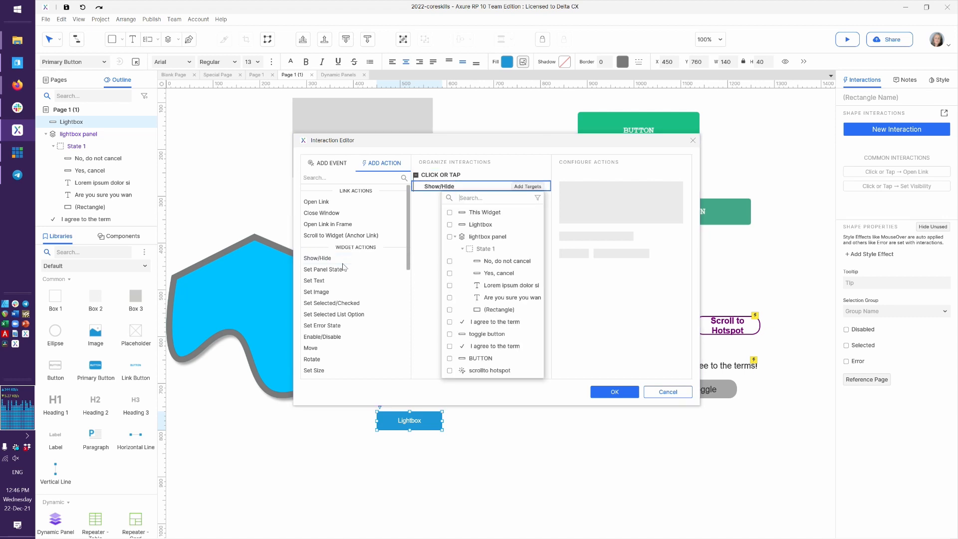
click(476, 236)
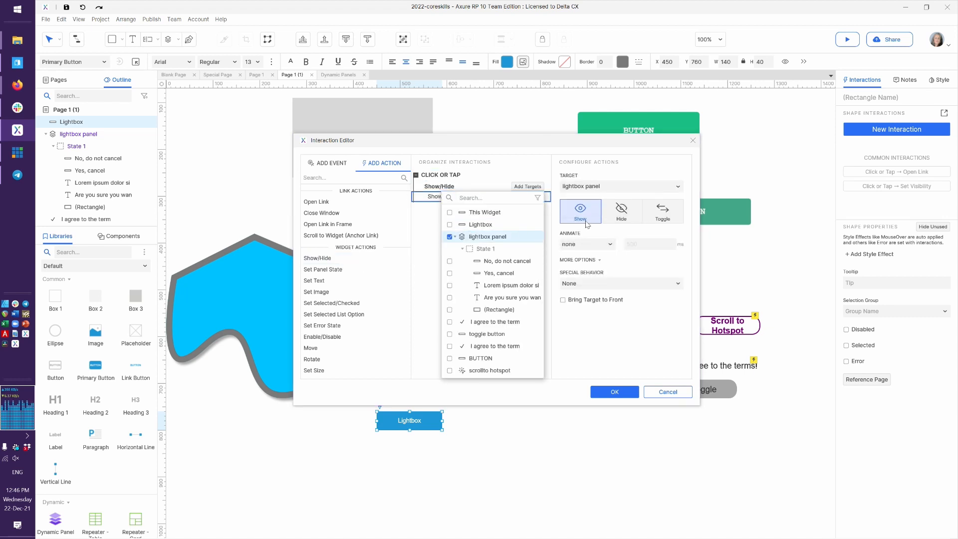
click(596, 247)
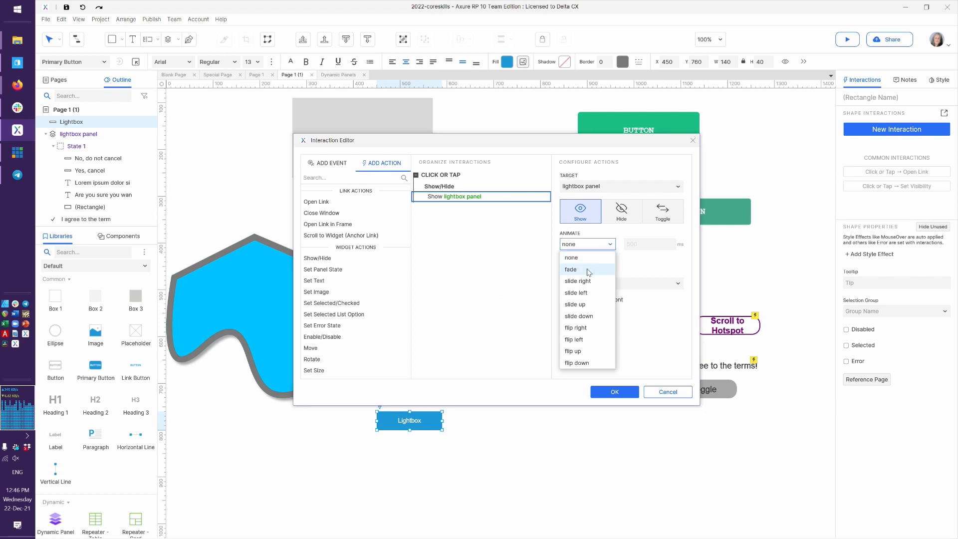
click(571, 269)
click(596, 283)
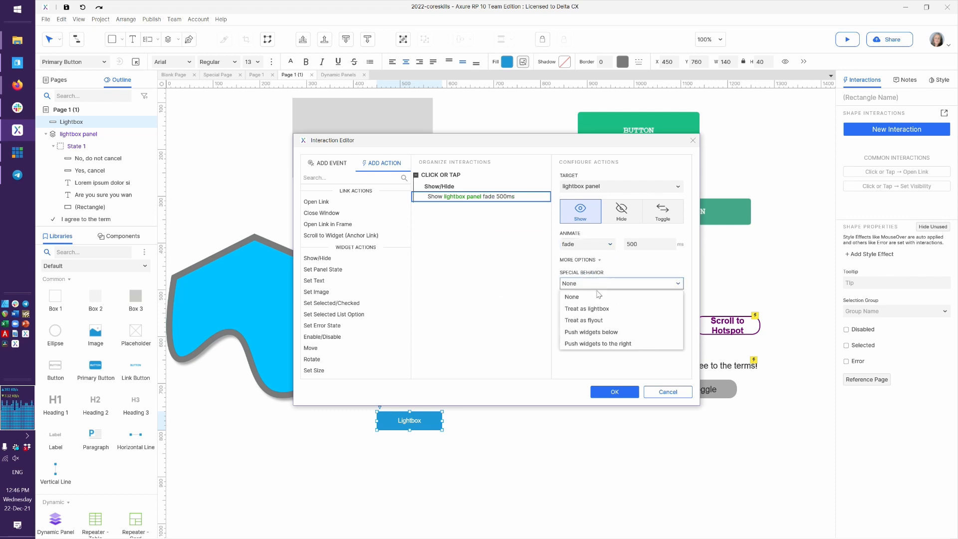
click(600, 309)
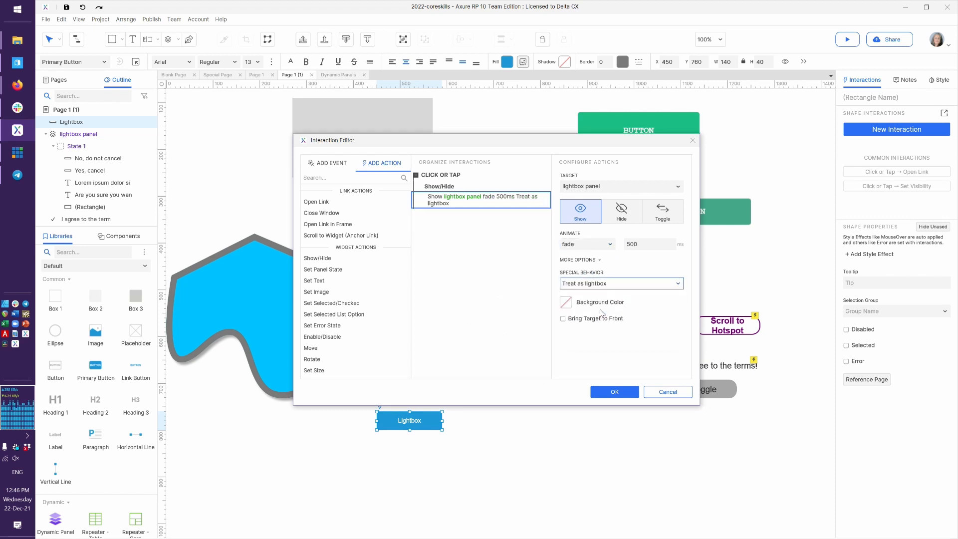
Set the lightbox backdrop opacity to 92%, save the interaction and preview in the browser
click(566, 304)
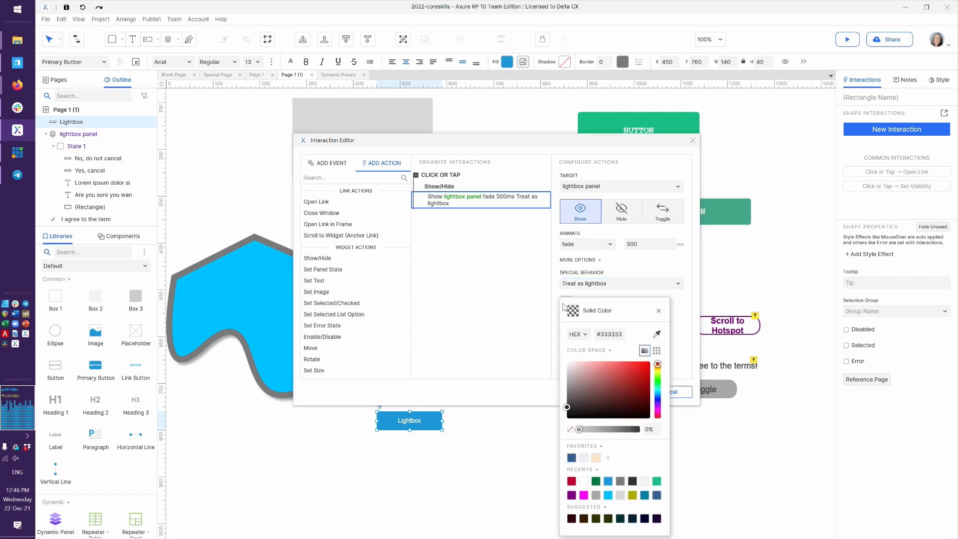
click(636, 430)
click(651, 429)
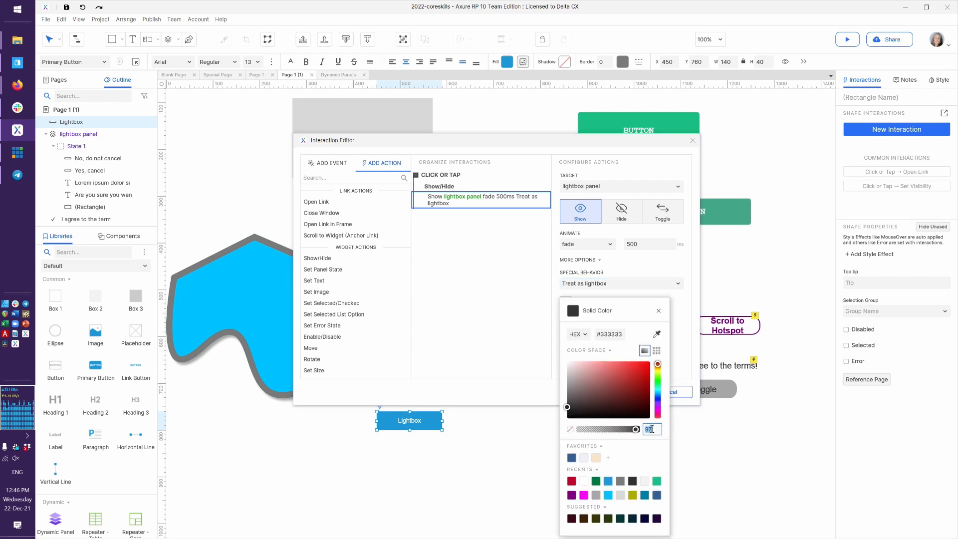
text(92)
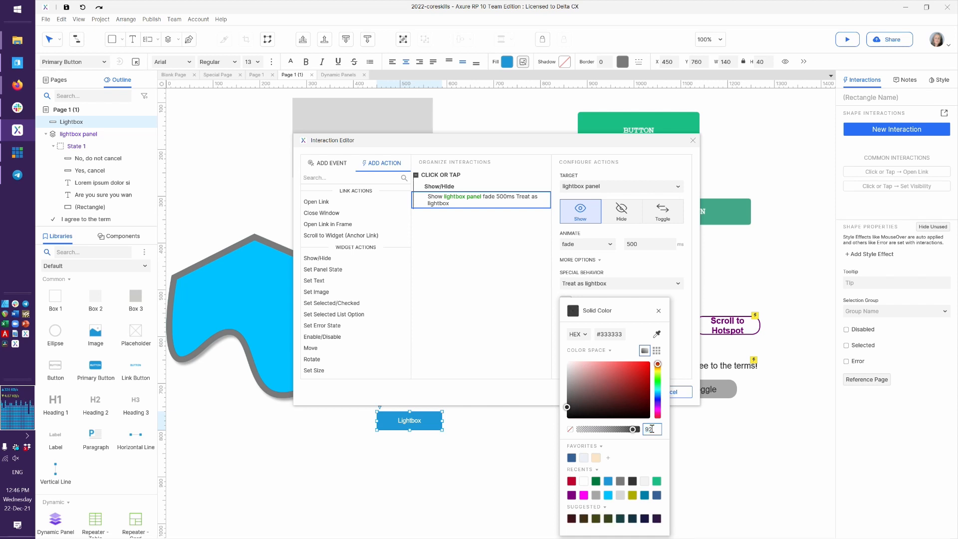
key(Return)
click(509, 290)
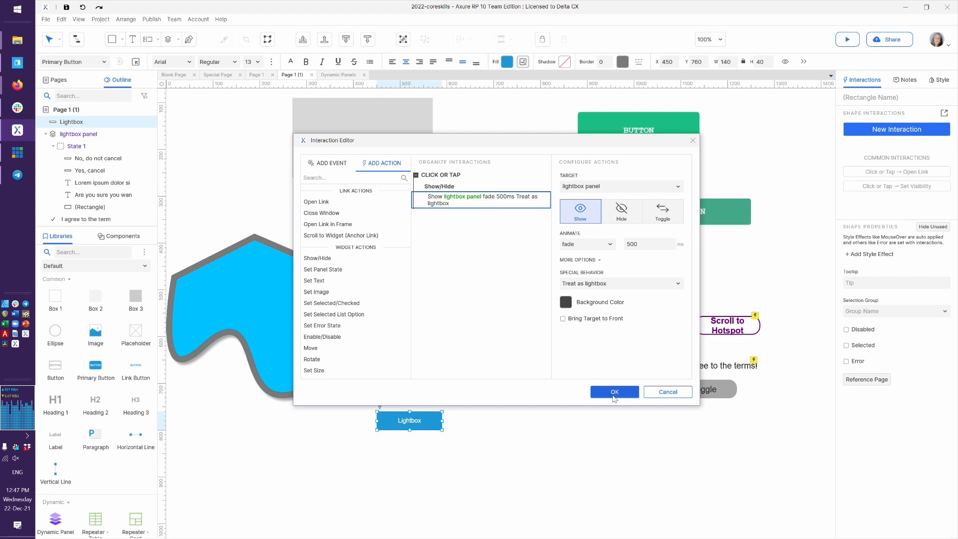
click(614, 392)
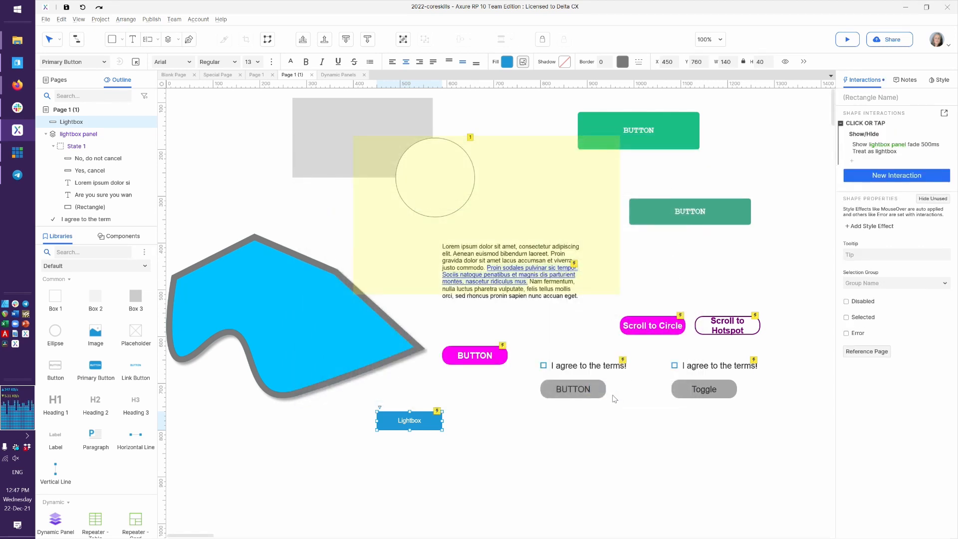
key(ctrl+period)
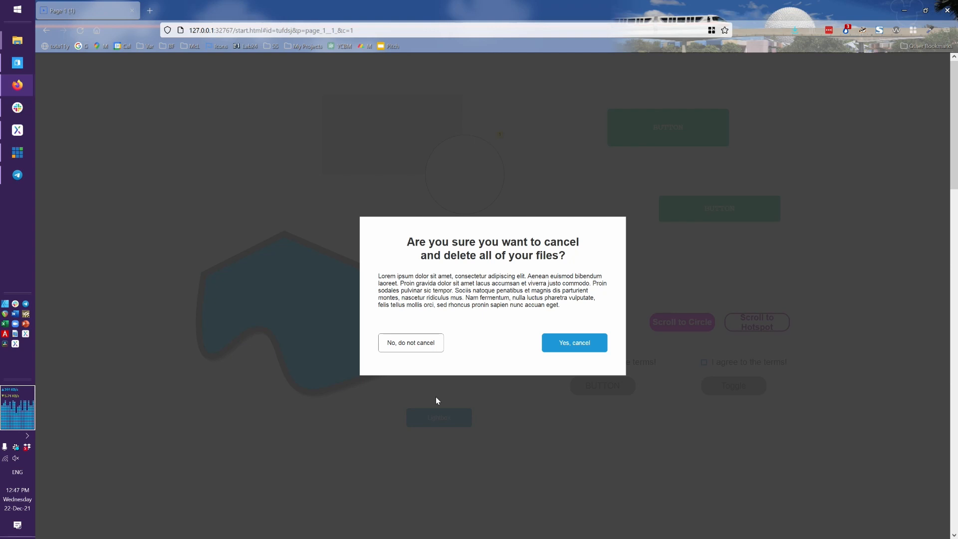
Close the dialog with No, reopen it via Lightbox, and dismiss it by clicking the dimmed backdrop
click(418, 342)
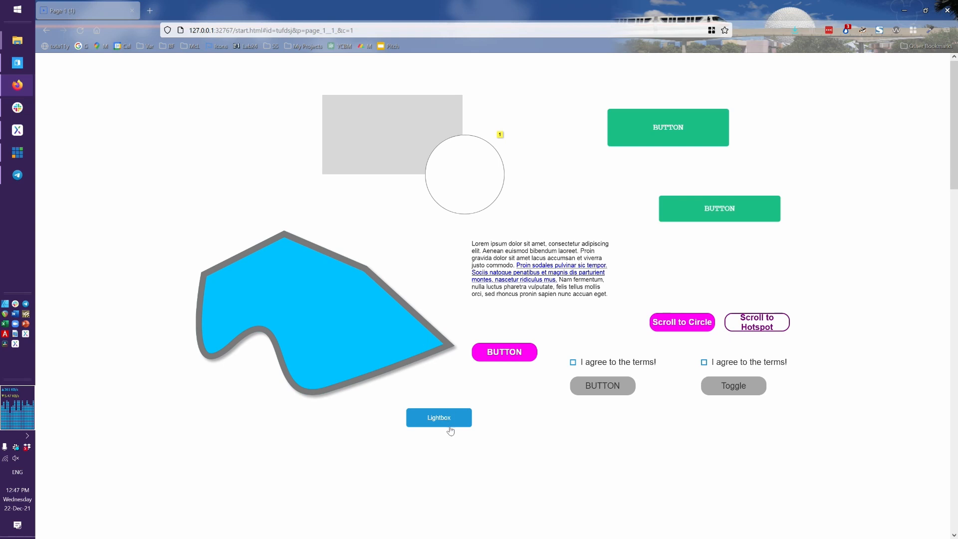
click(449, 424)
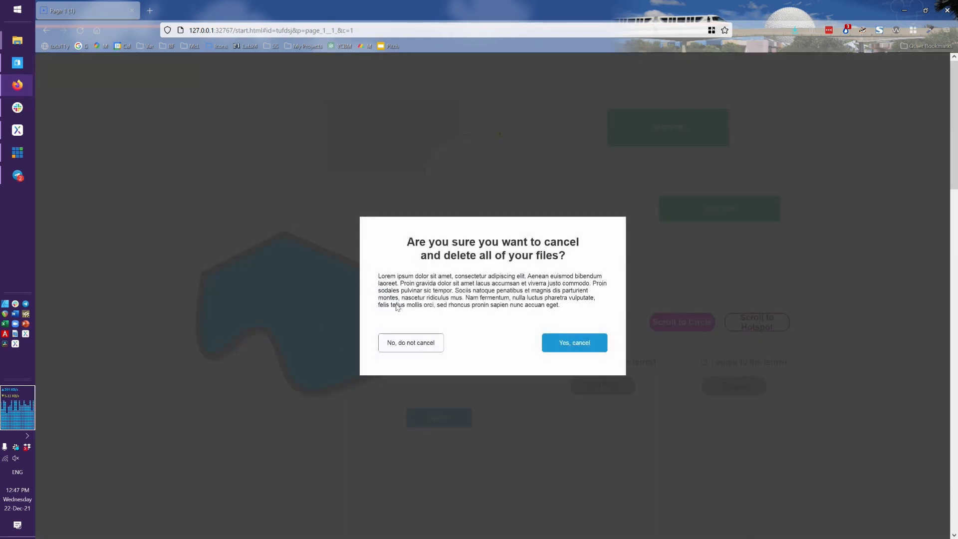
click(227, 131)
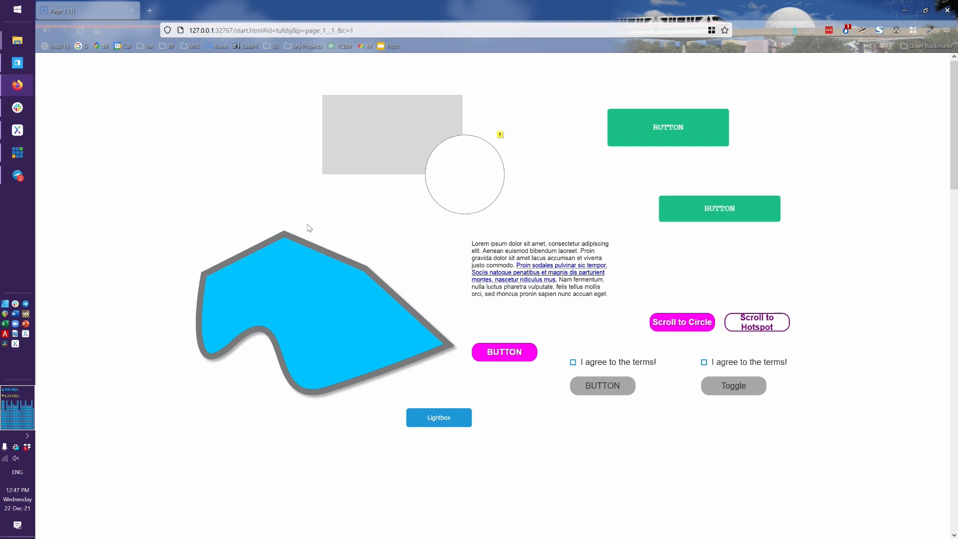
key(alt+Tab)
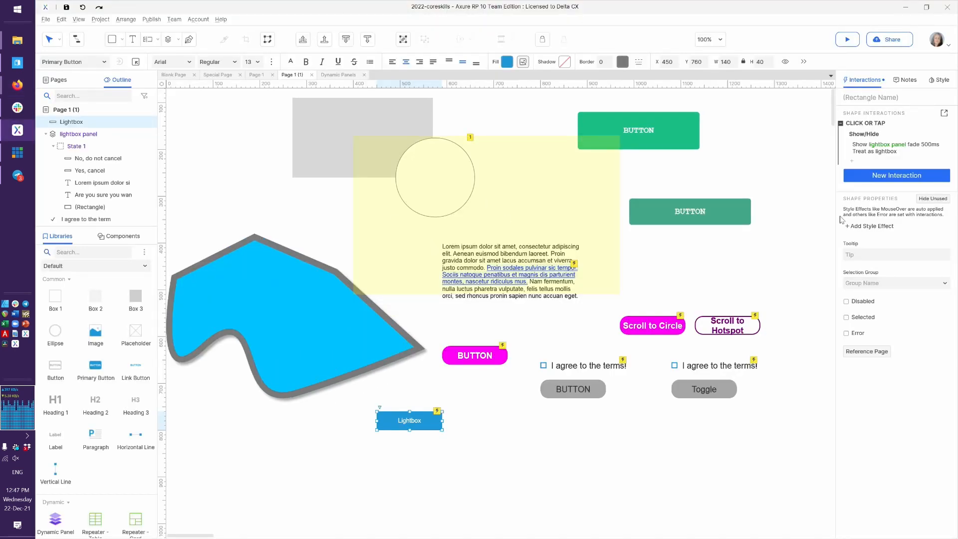
Reopen the Lightbox button's Click or Tap interaction and show the Show/Hide backdrop colour settings
click(897, 128)
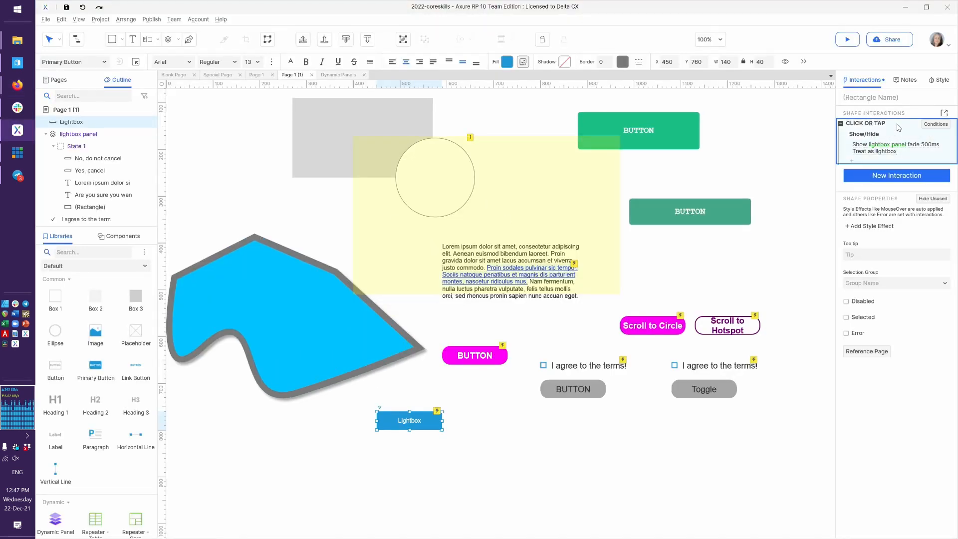
double_click(898, 128)
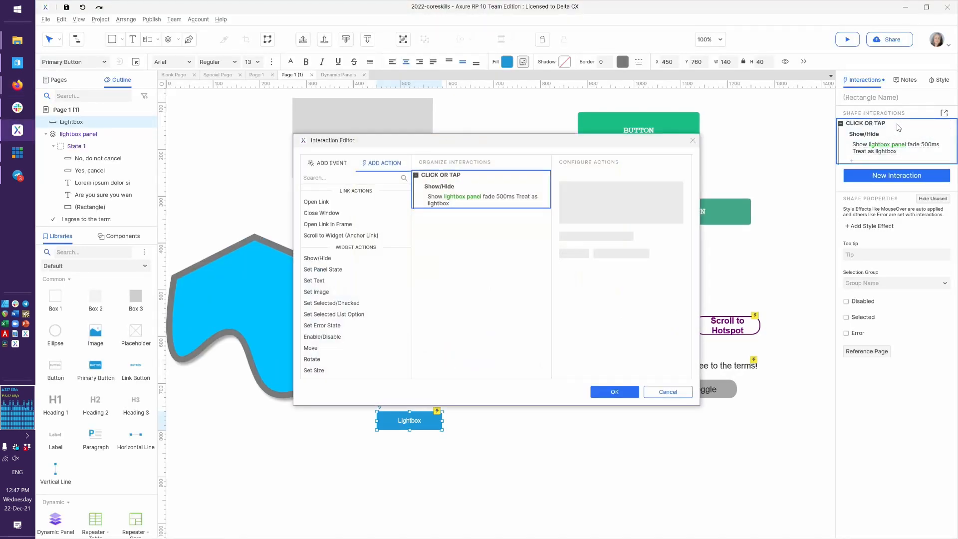
click(486, 194)
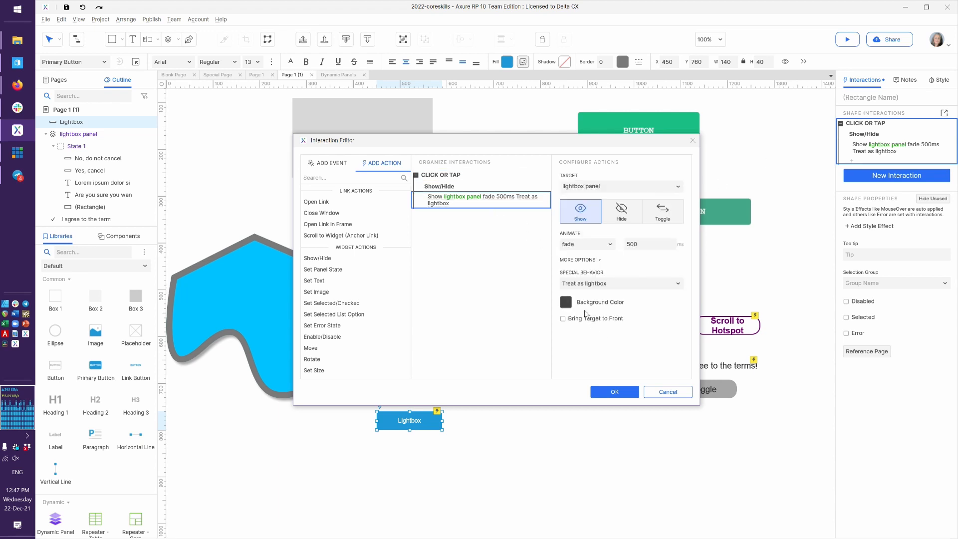
click(565, 302)
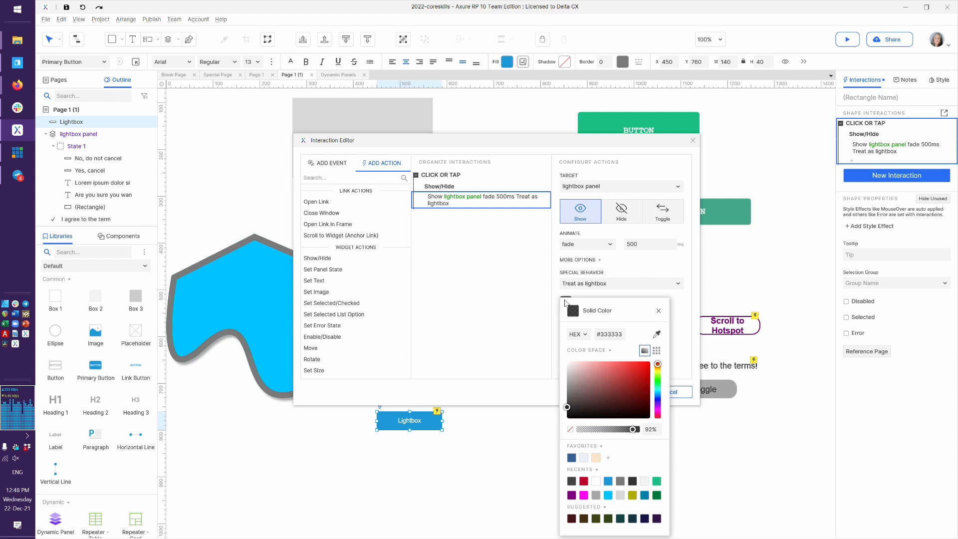
Accept the #333333 backdrop at 92% and save the lightbox show interaction
click(609, 351)
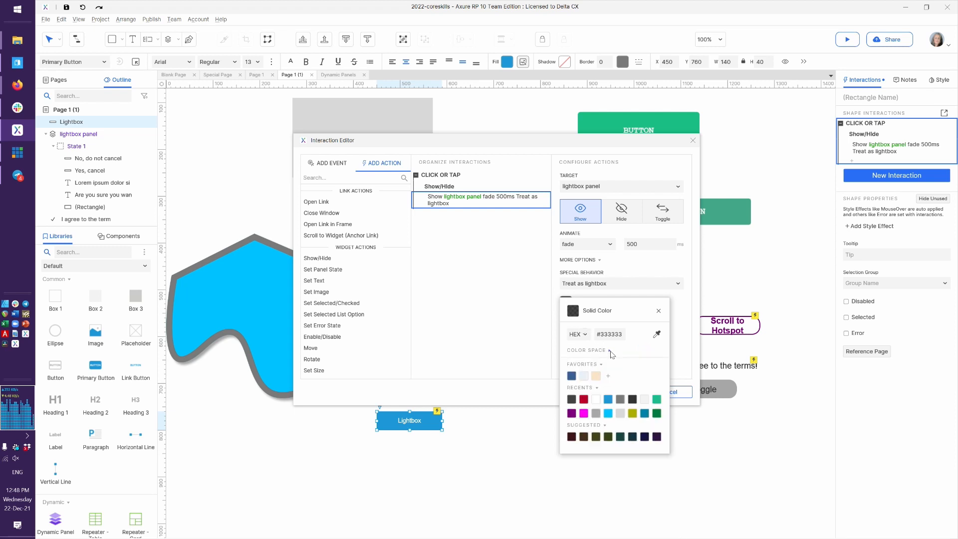
click(609, 351)
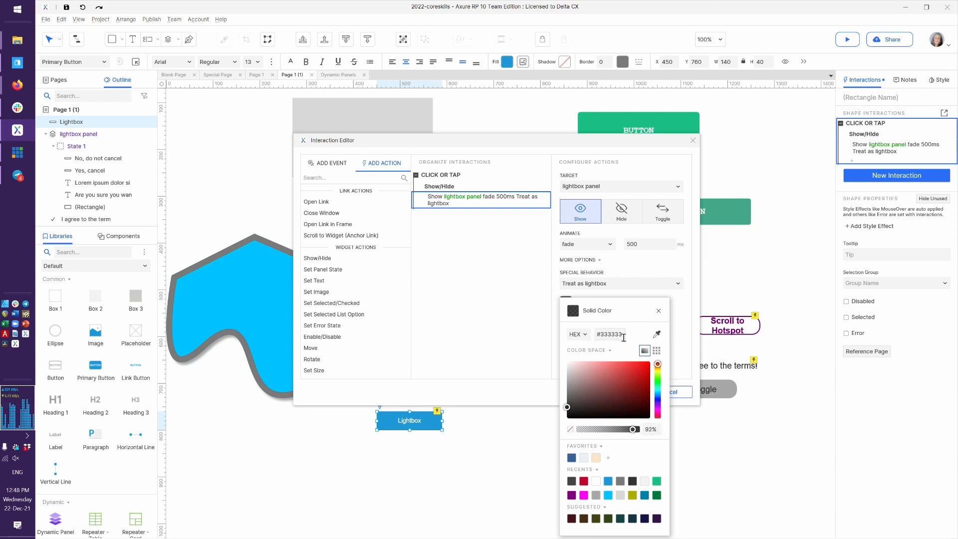
click(520, 327)
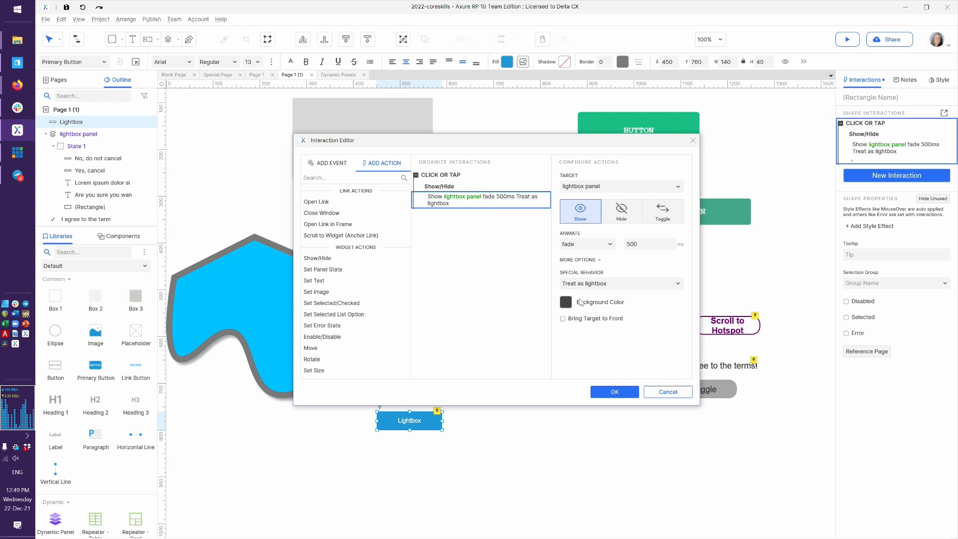
click(608, 393)
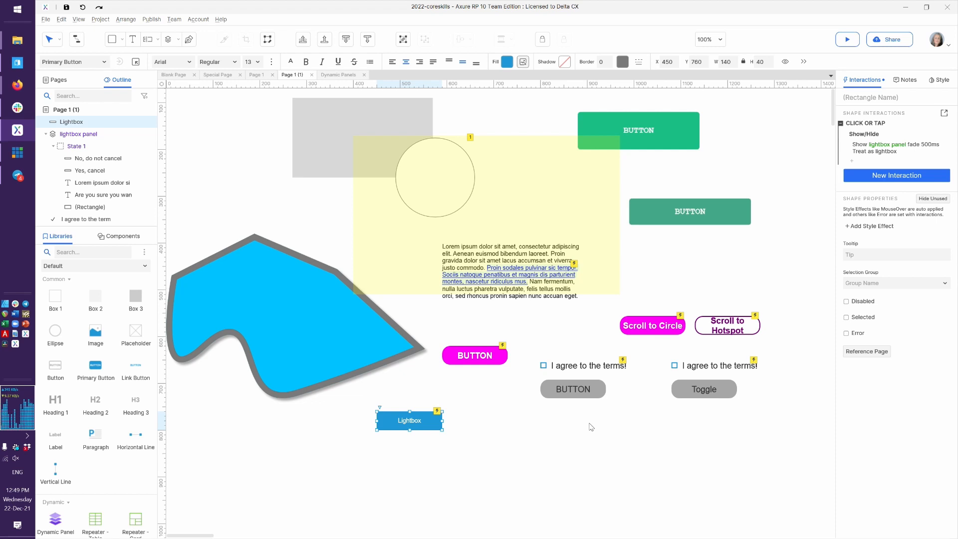
double_click(536, 178)
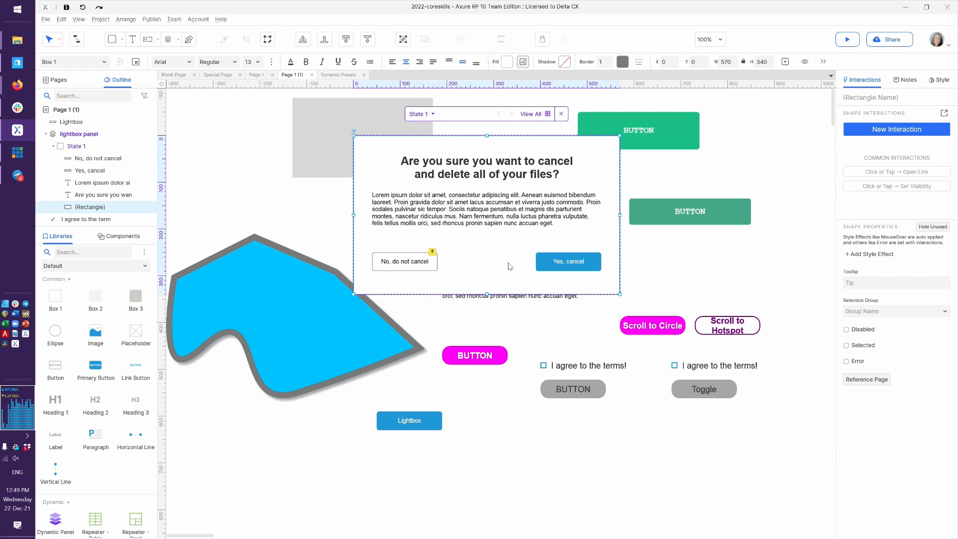
Duplicate State 1 into State 2 and view all panel states side by side
click(263, 210)
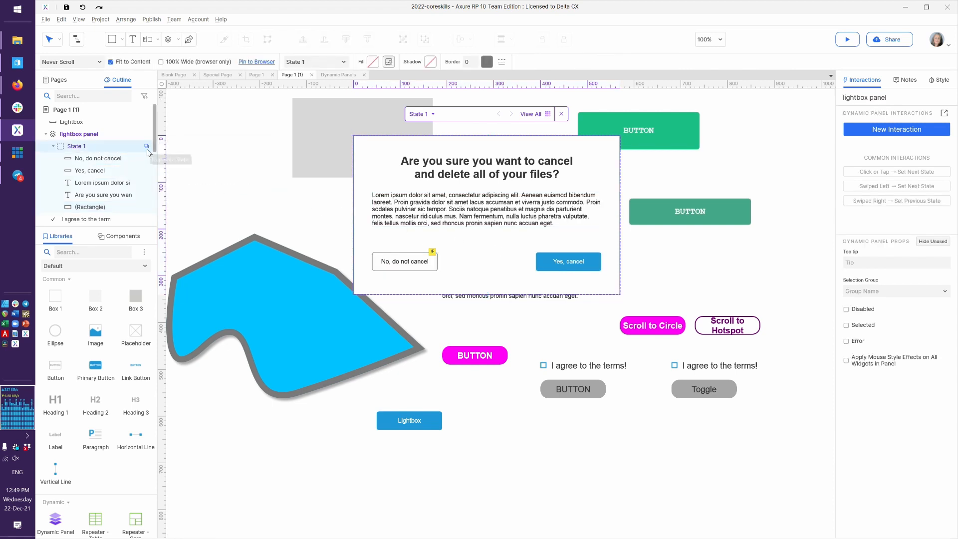
click(147, 146)
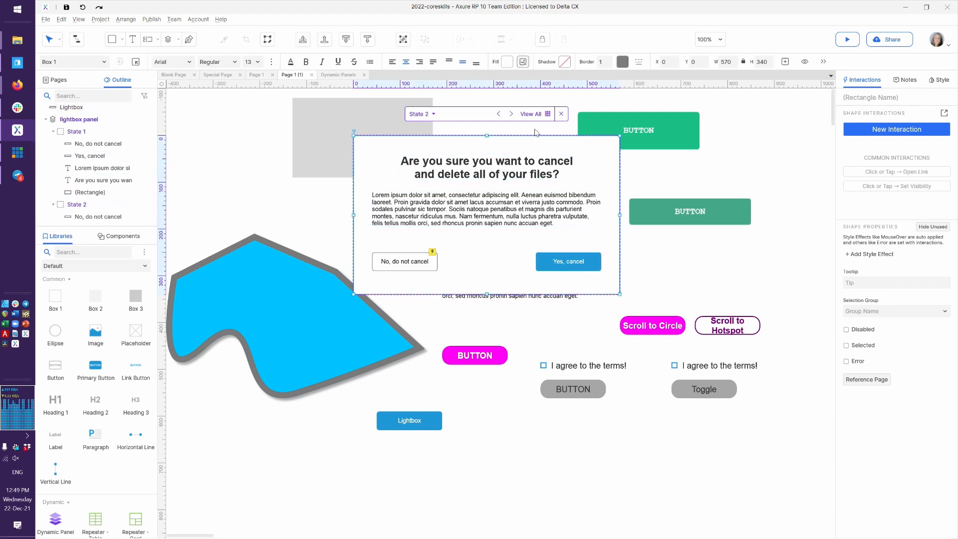
click(532, 114)
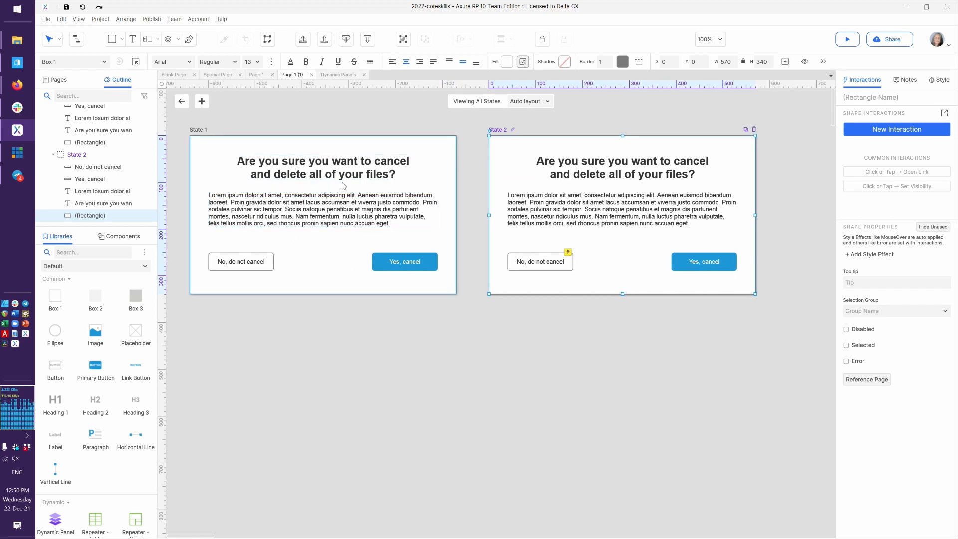
Retitle the State 1 heading 'Log In' and delete the body paragraph and No button
click(353, 170)
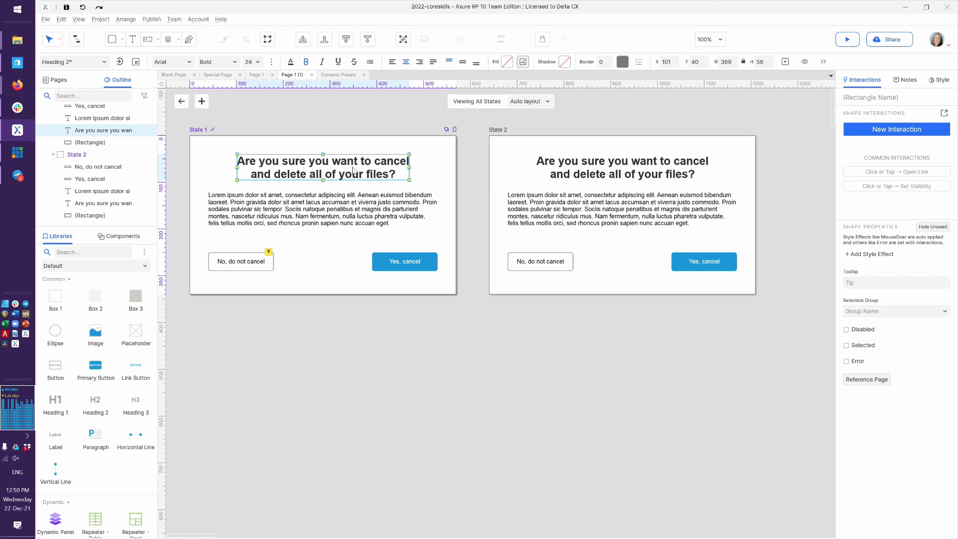
text(Log In)
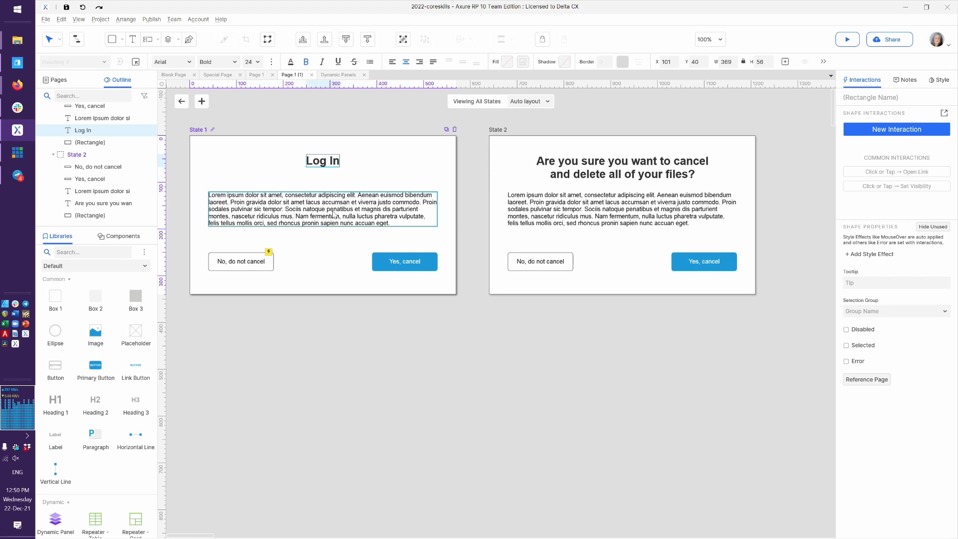
click(333, 215)
key(Delete)
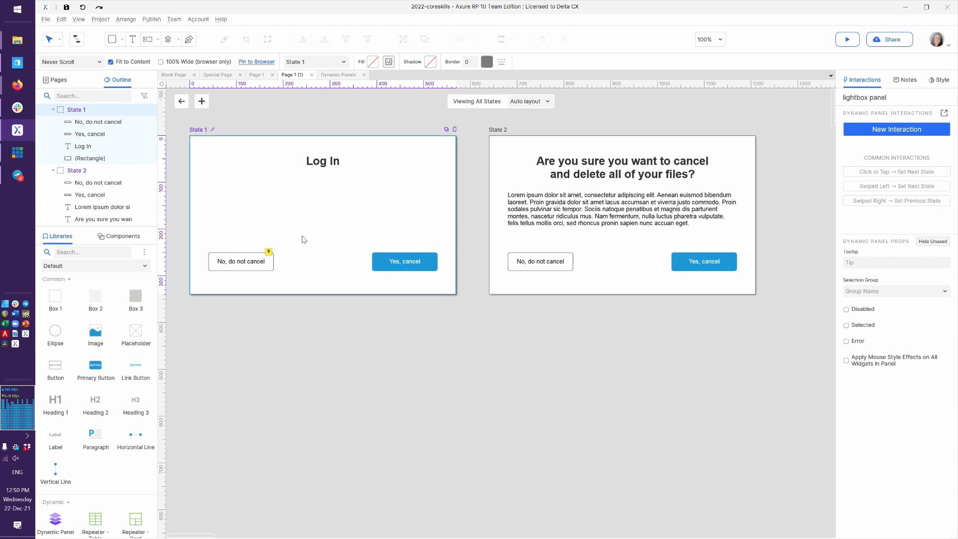
click(263, 252)
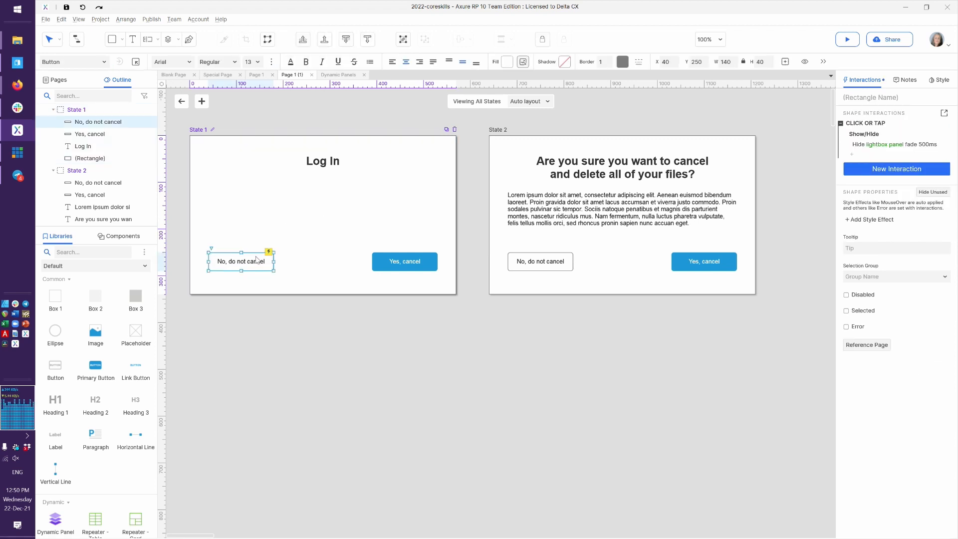
key(Delete)
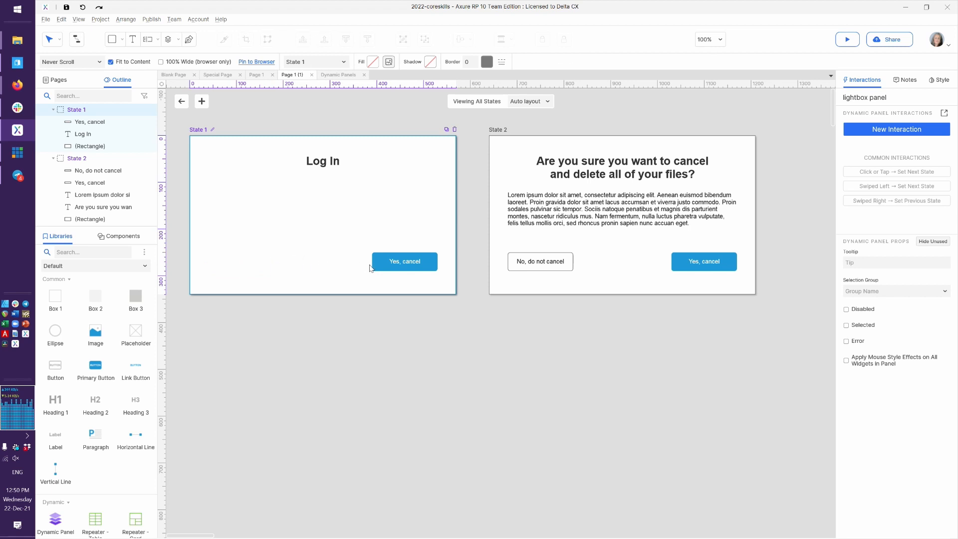
Centre the Yes, cancel button, relabel it 'Log In', and place a link button above it
drag(415, 266, 331, 272)
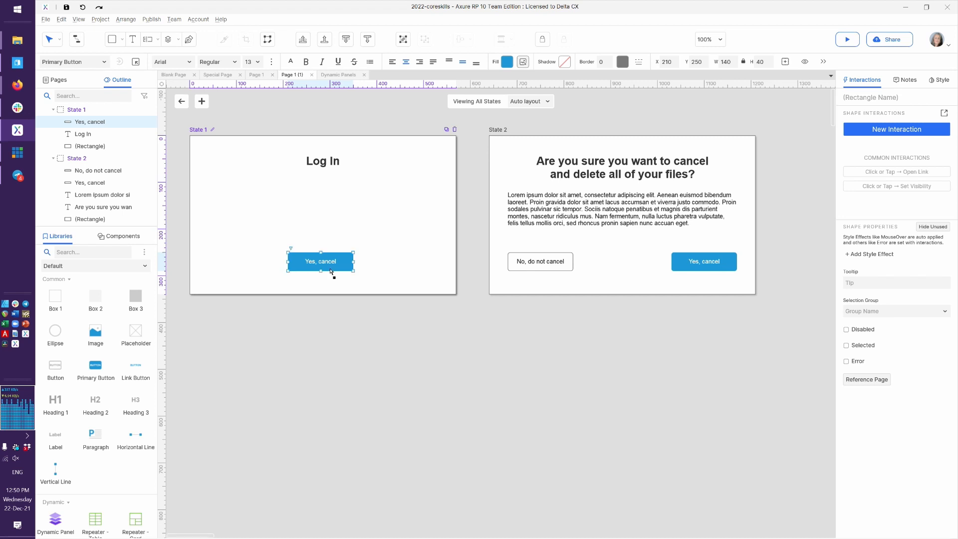
click(329, 261)
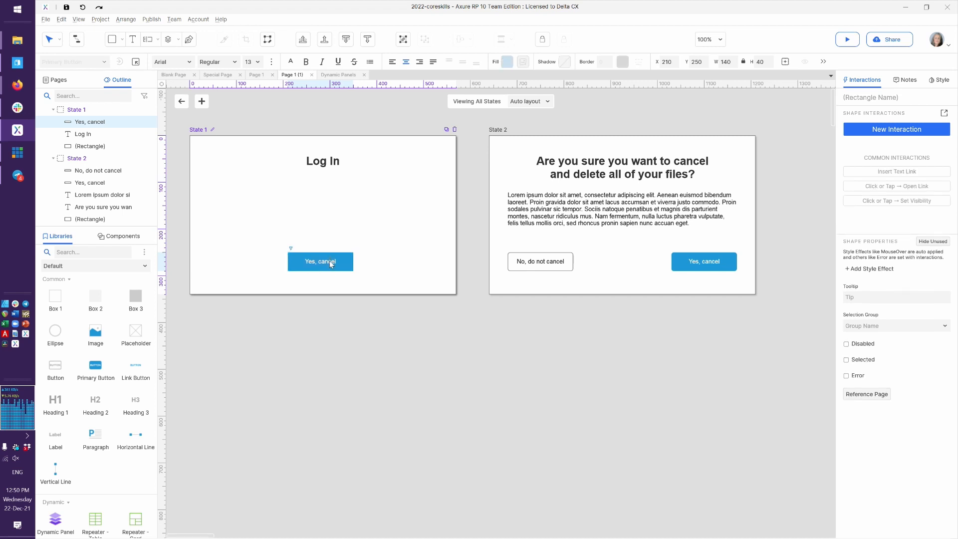
key(ctrl+a)
text(Log In)
click(362, 266)
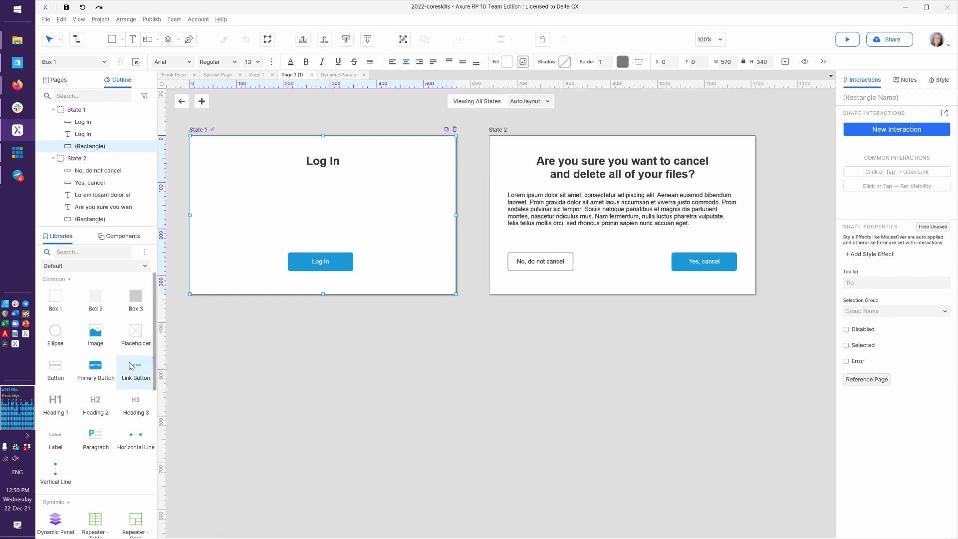
drag(131, 366, 303, 233)
Label the link 'Help! Forgot my password!' and apply the Text Link style to it
text(Fior)
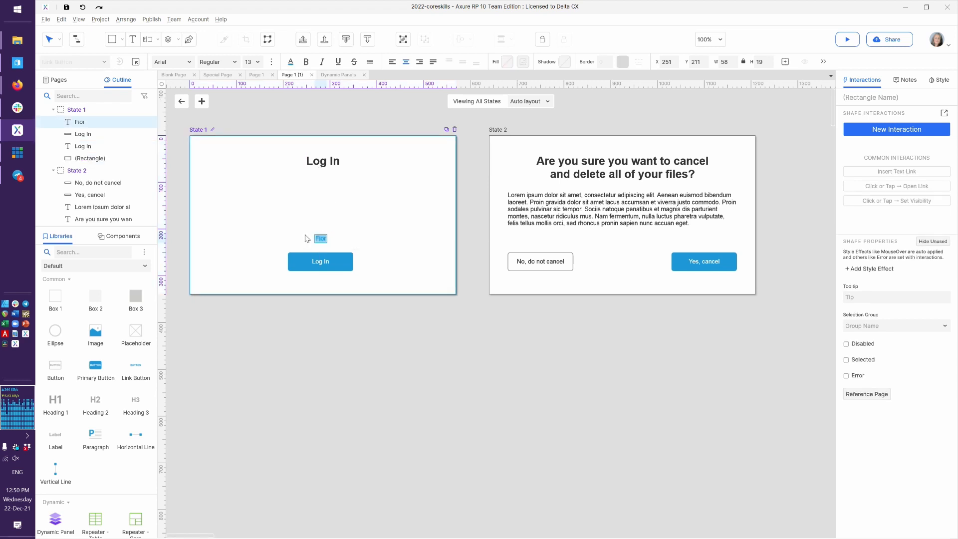
text(Help! Forgot my password!)
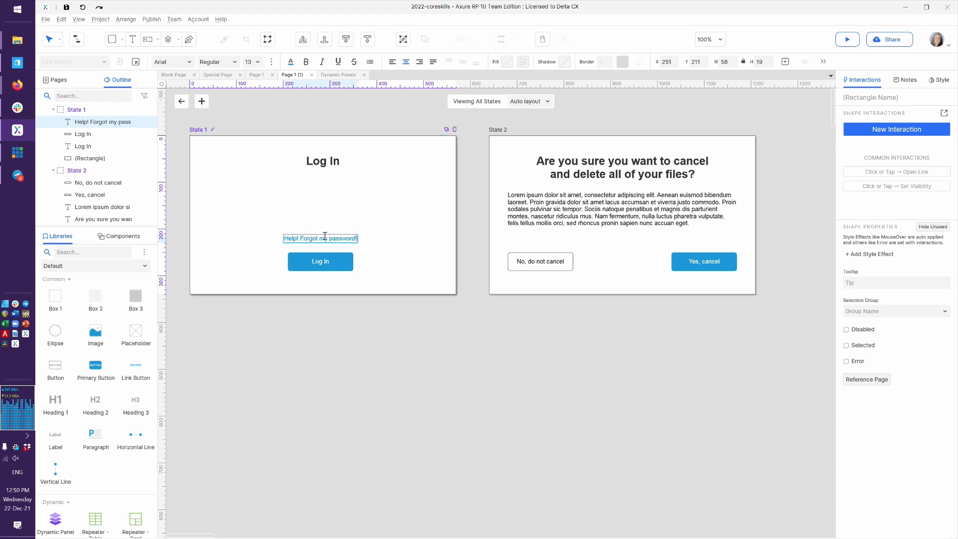
click(277, 215)
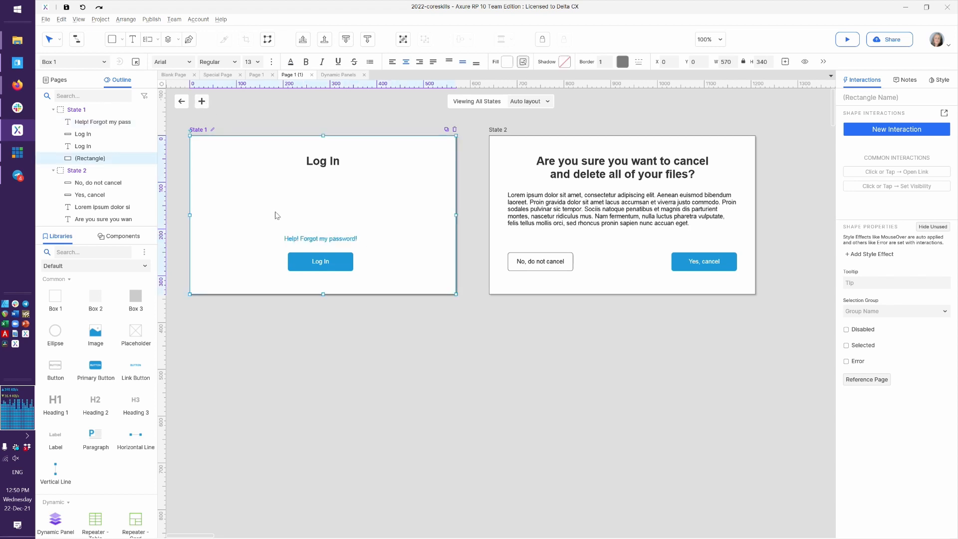
click(298, 239)
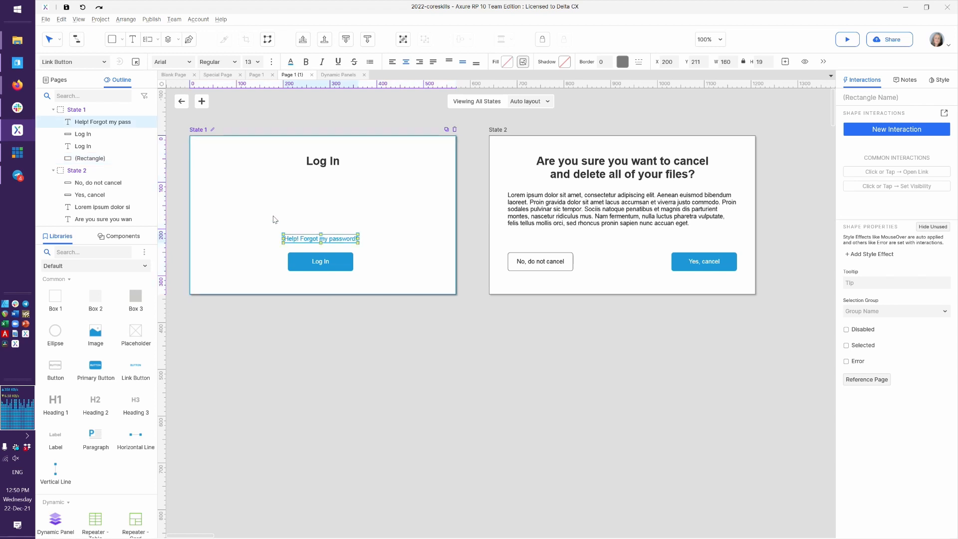
click(104, 62)
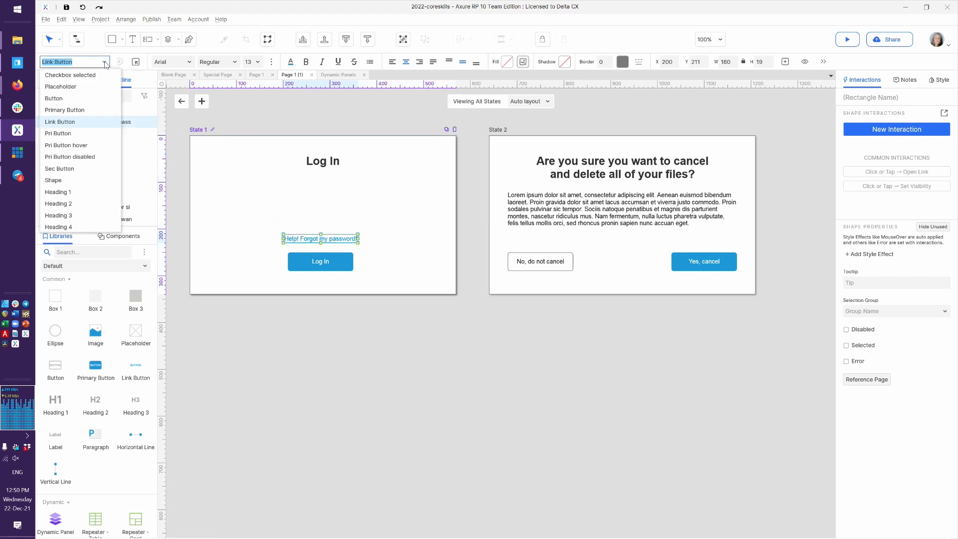
scroll(87, 117, down, 4)
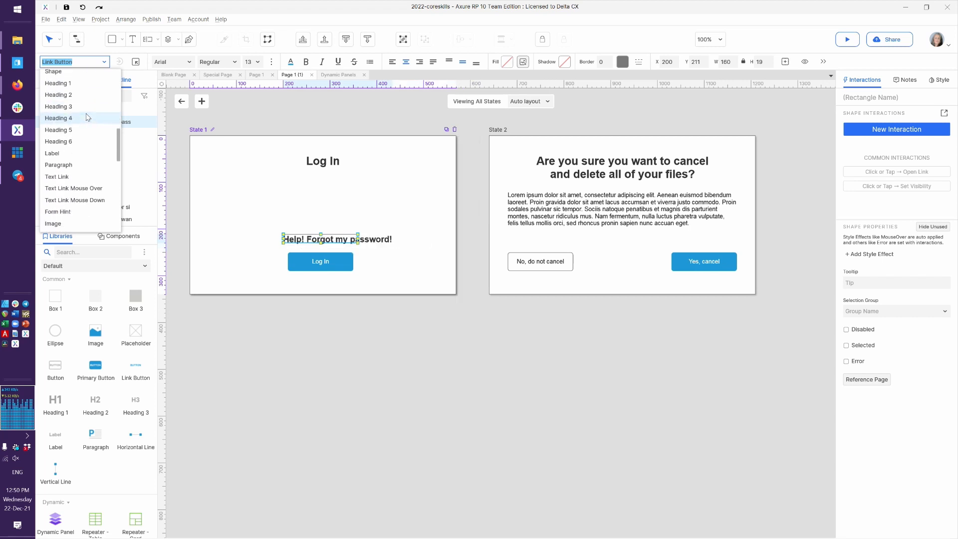
click(87, 118)
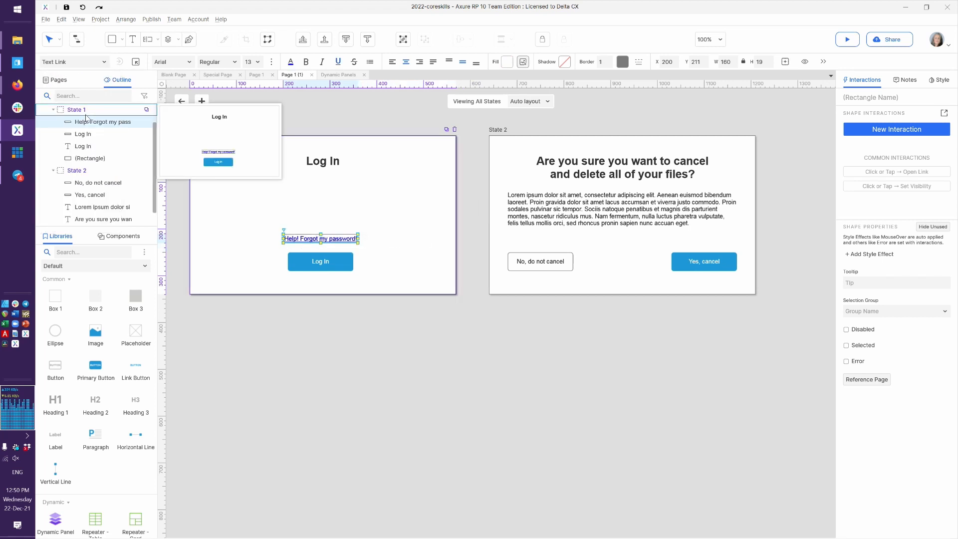
click(404, 264)
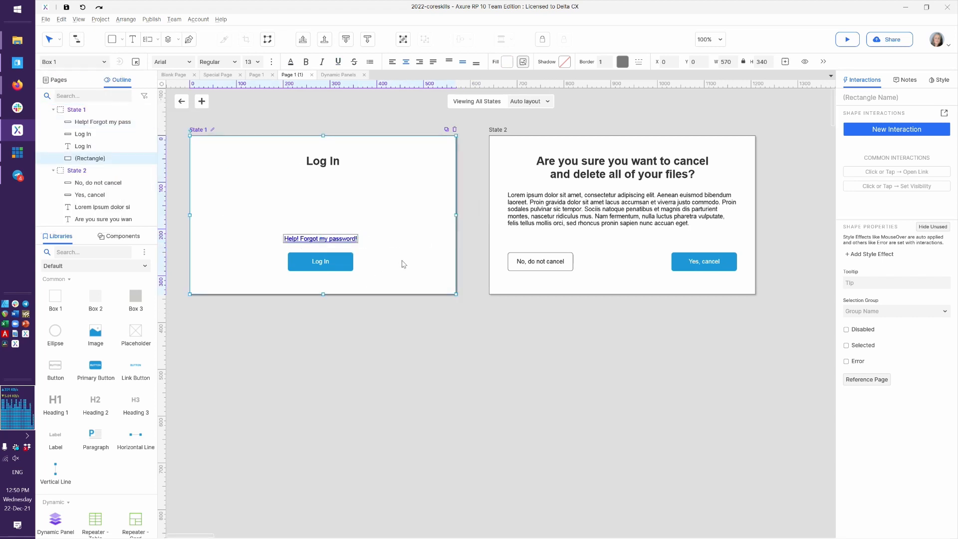
In the Widget Style Manager, set the Text Link style's border thickness to 0
click(135, 62)
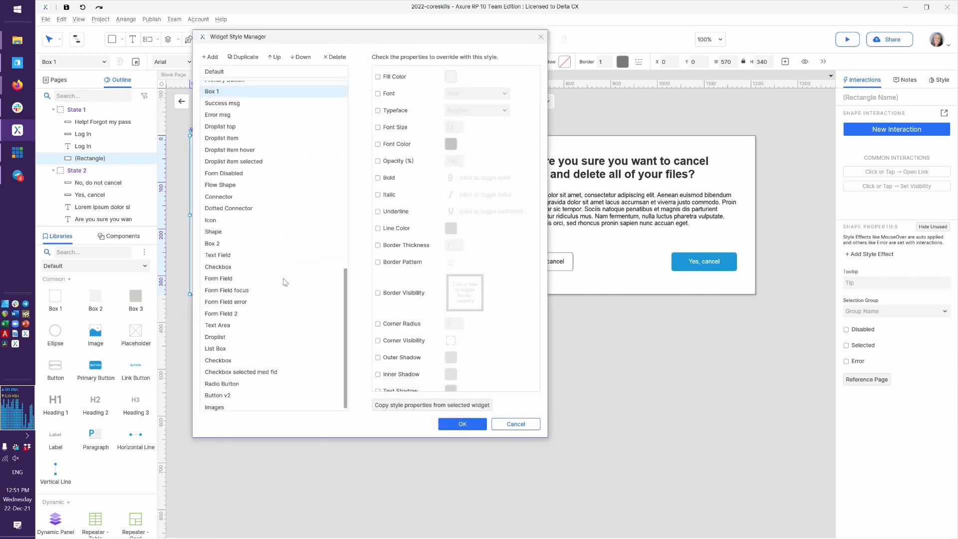
scroll(277, 274, up, 6)
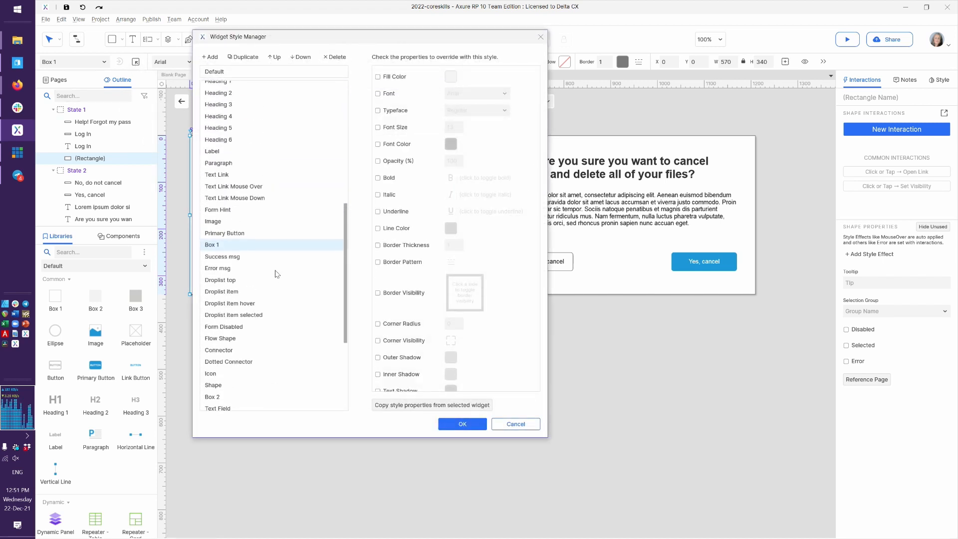
click(237, 243)
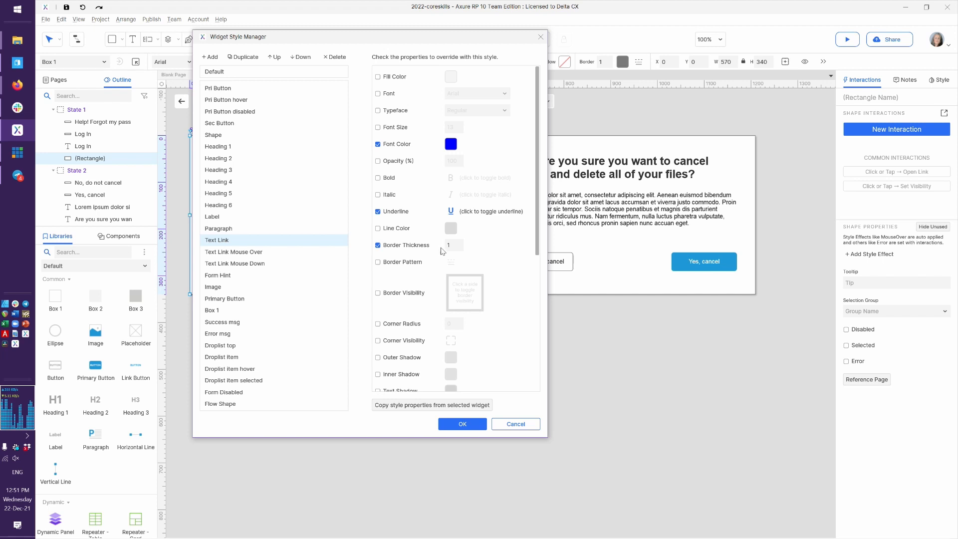
click(449, 247)
text(0)
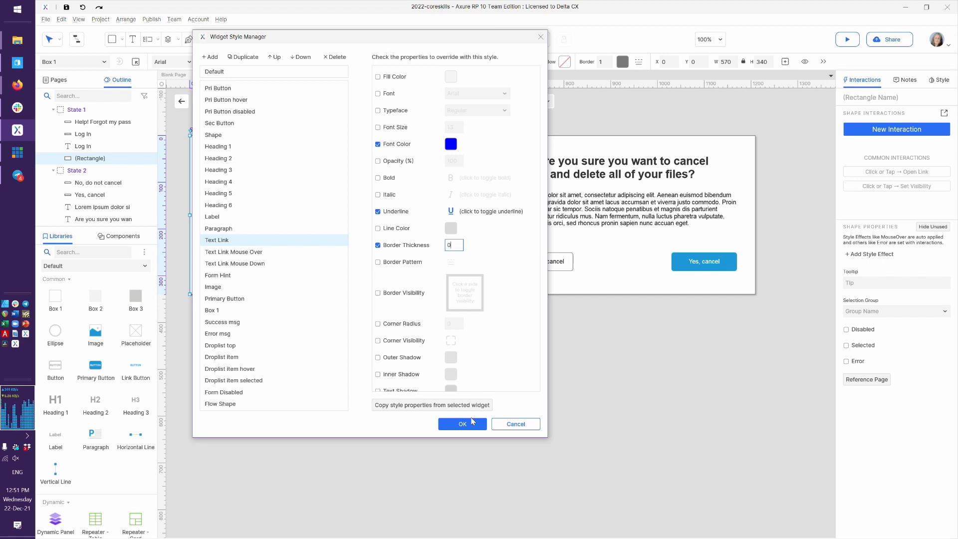
click(463, 424)
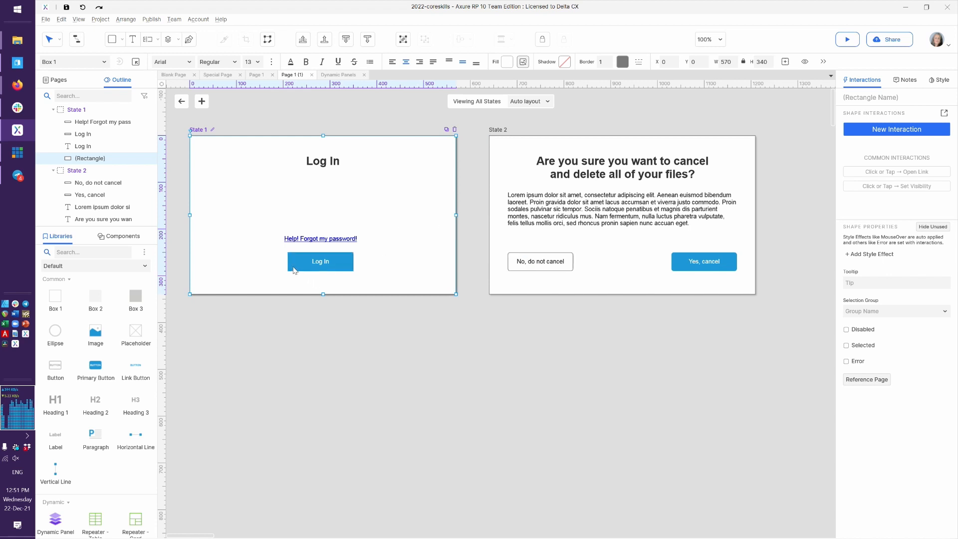
Add a Click or Tap action to Log In that hides the lightbox panel with a fade
click(323, 263)
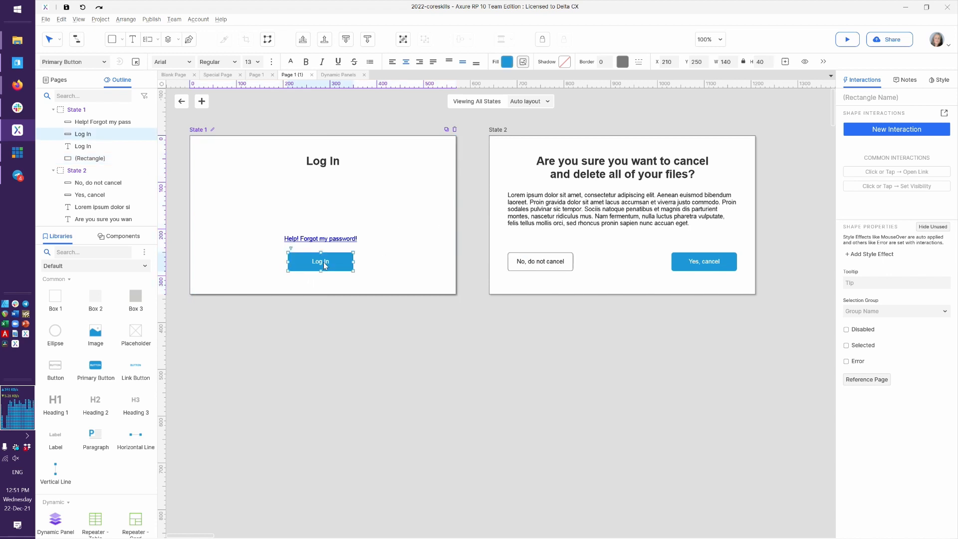
click(944, 114)
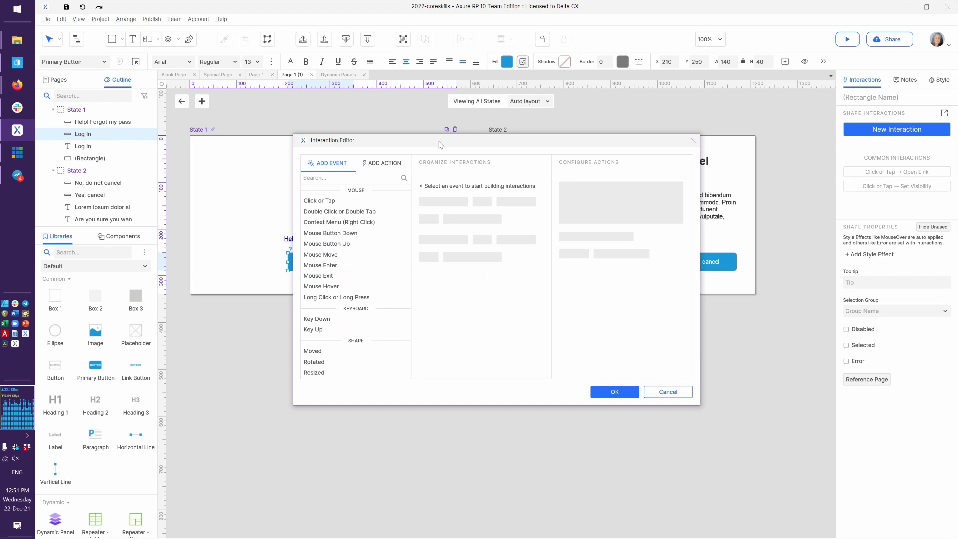
click(343, 201)
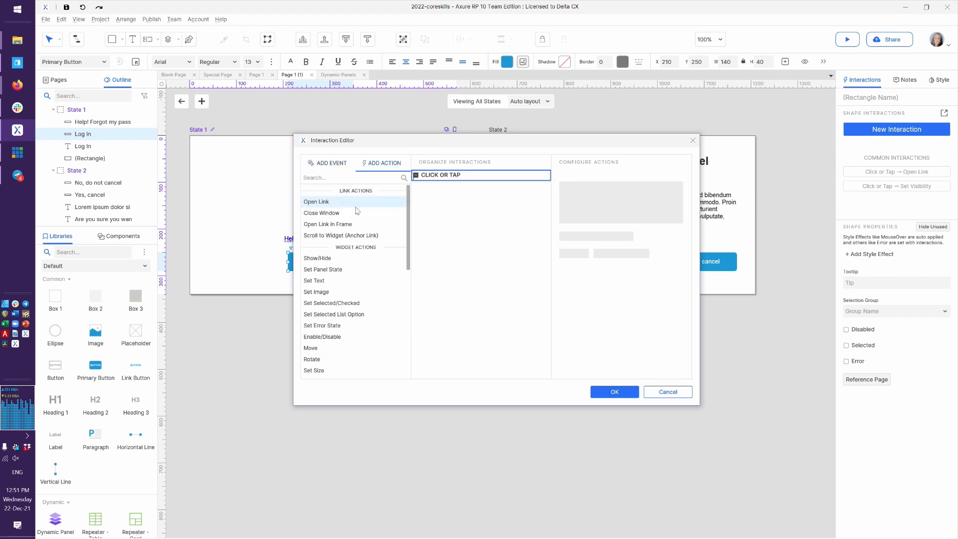
click(351, 260)
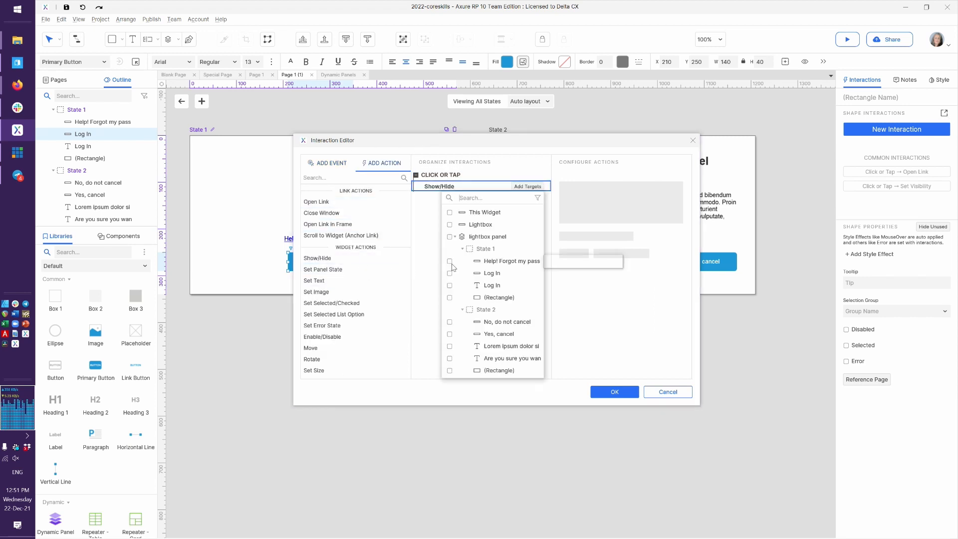
click(492, 240)
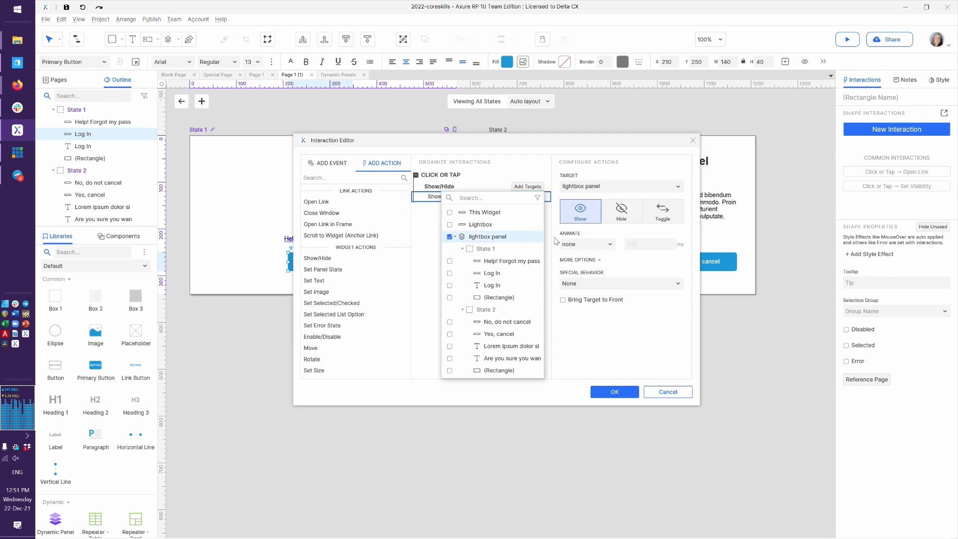
click(621, 213)
click(595, 245)
click(593, 263)
key(Return)
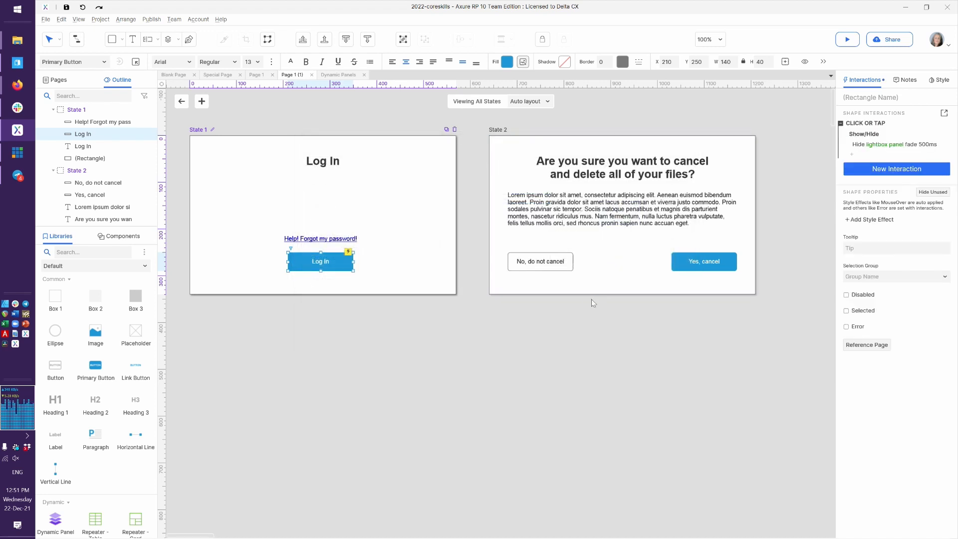
Retitle the State 2 heading 'Reset Your Password' and delete the placeholder paragraph
click(603, 172)
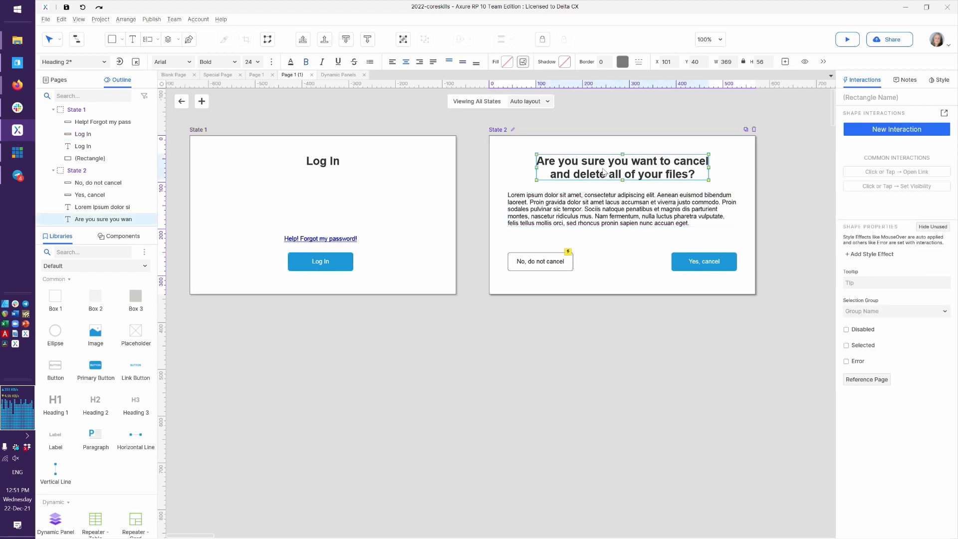
text(Reset You)
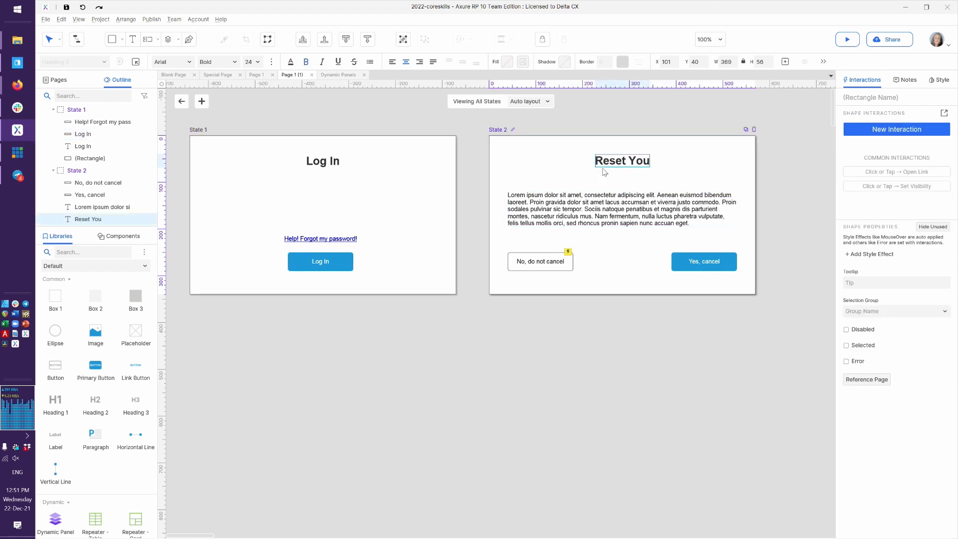
text(r Password)
click(603, 209)
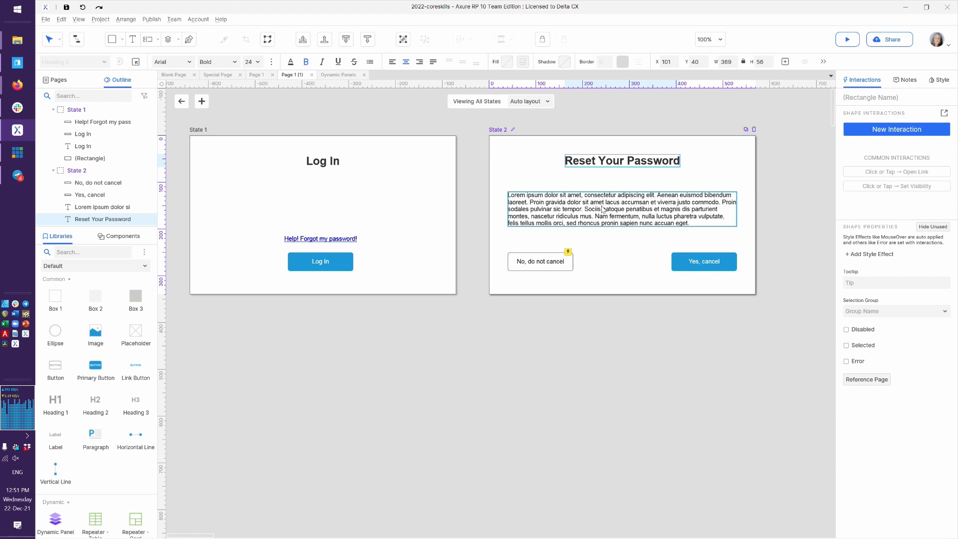
key(Delete)
Place a Text Field in State 2 below the heading
scroll(106, 334, down, 3)
scroll(106, 334, down, 2)
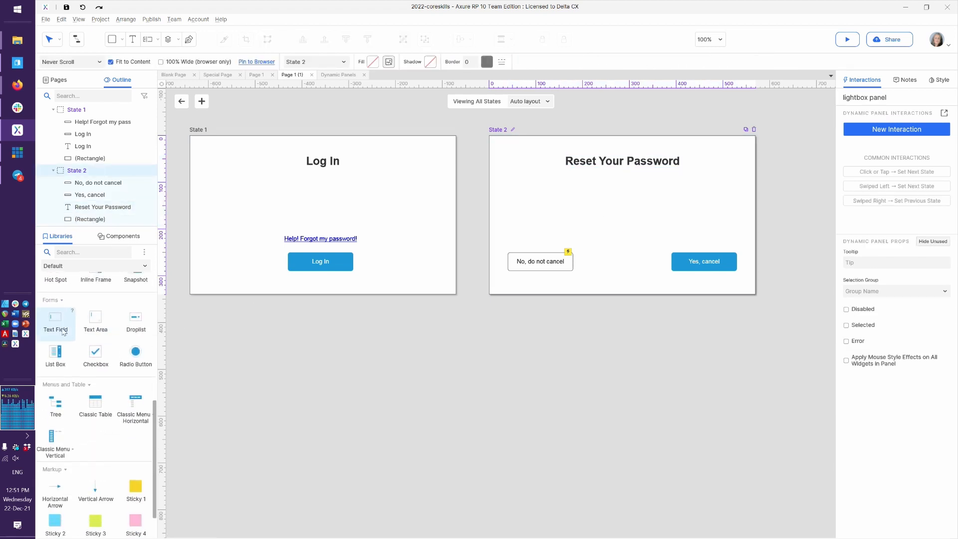
drag(280, 270, 554, 200)
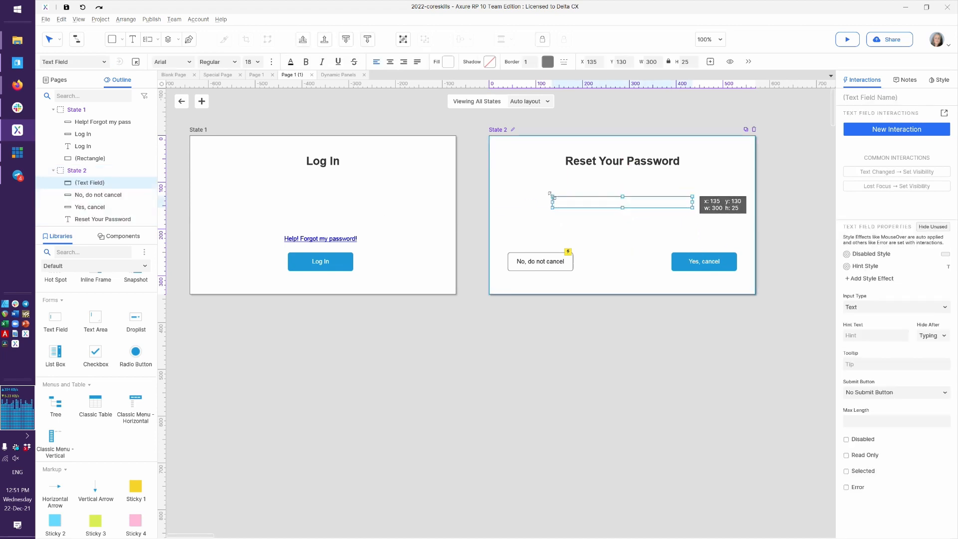
drag(598, 223, 597, 235)
Relabel the left button 'Back' and remove its inherited hide interaction
double_click(545, 261)
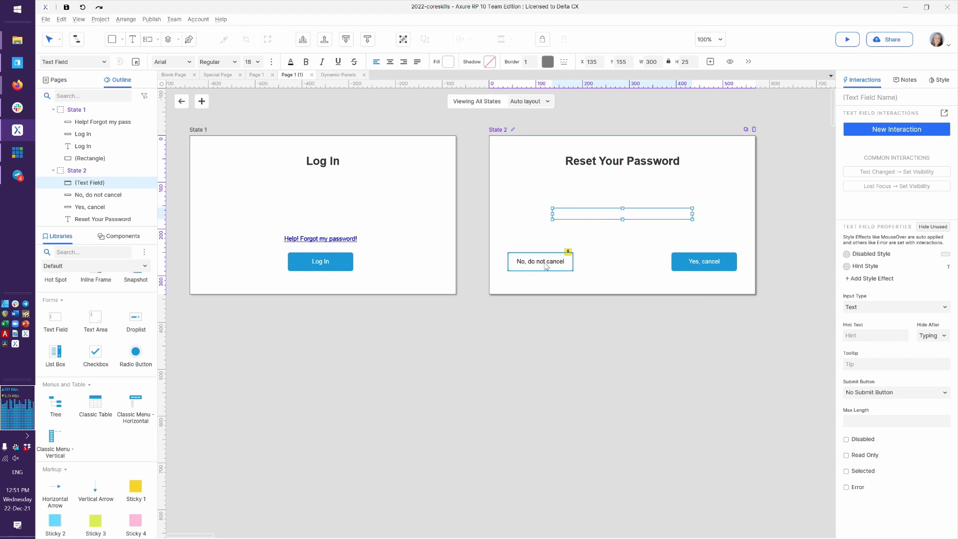
text(Back)
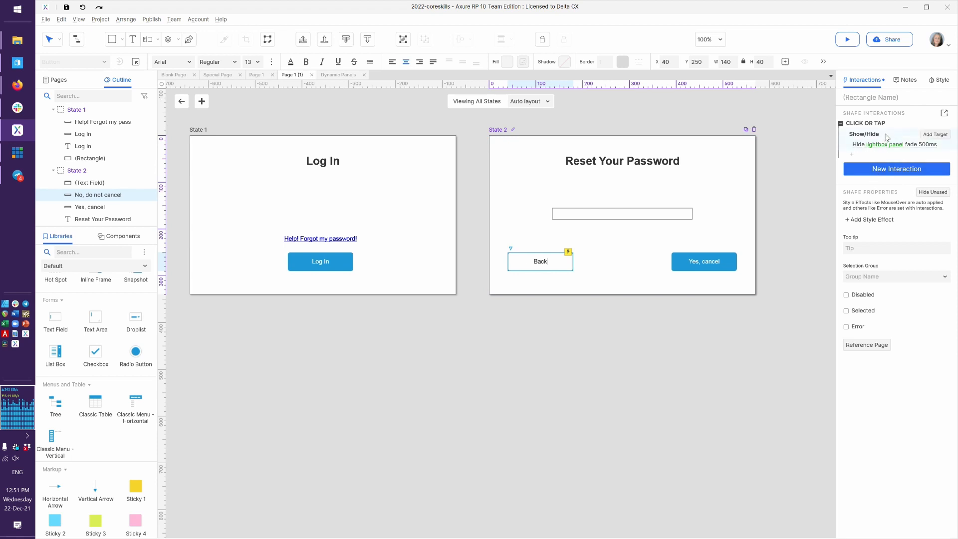
click(890, 128)
key(Delete)
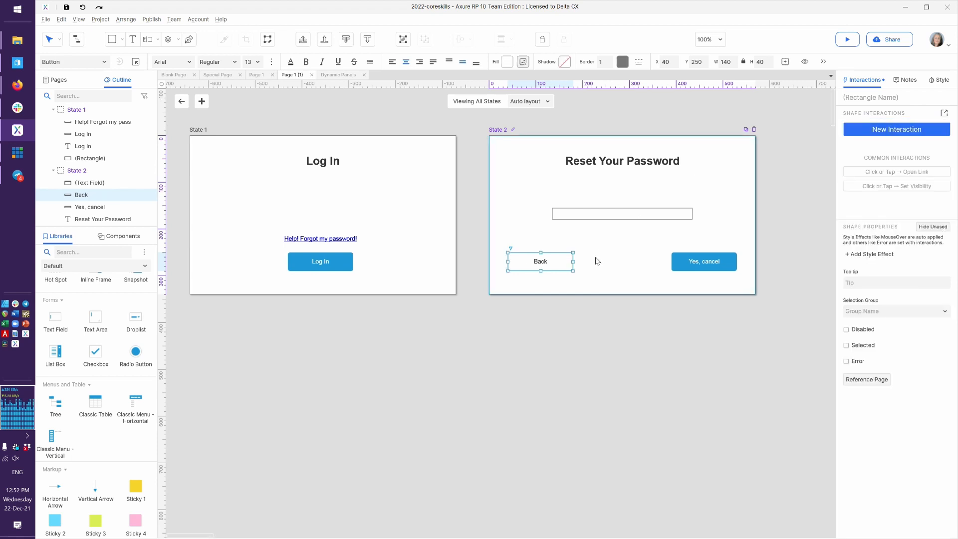
click(318, 259)
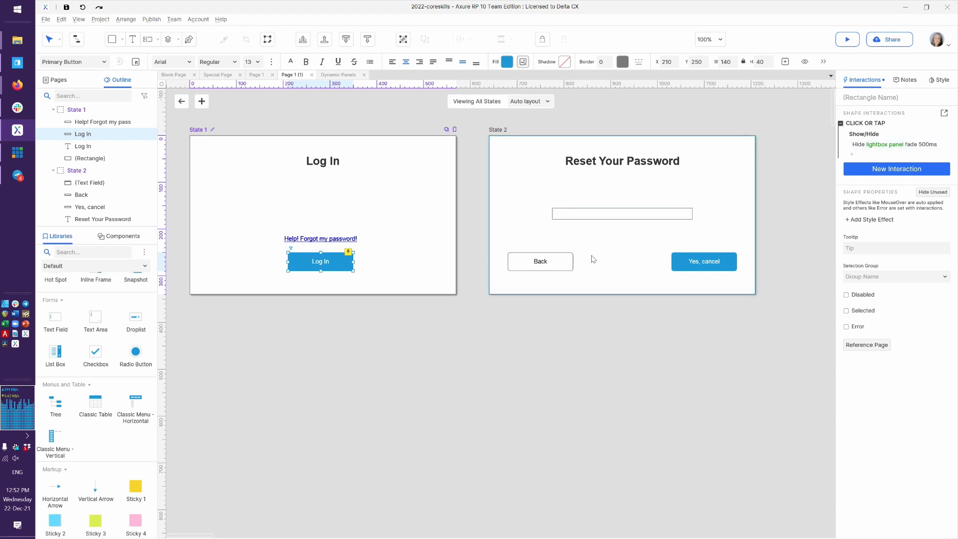
click(565, 267)
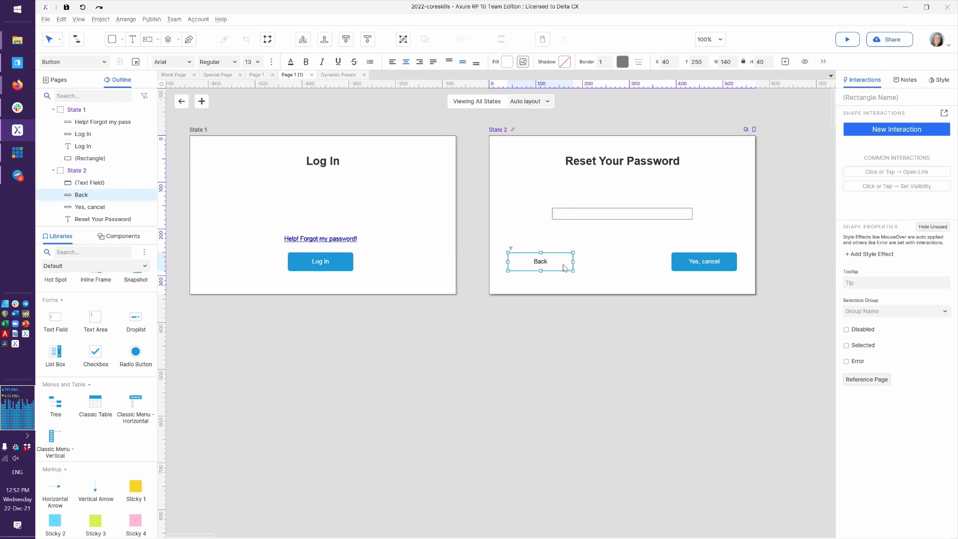
Relabel the right button 'Reset My Password'
click(693, 264)
text(Reset My Password)
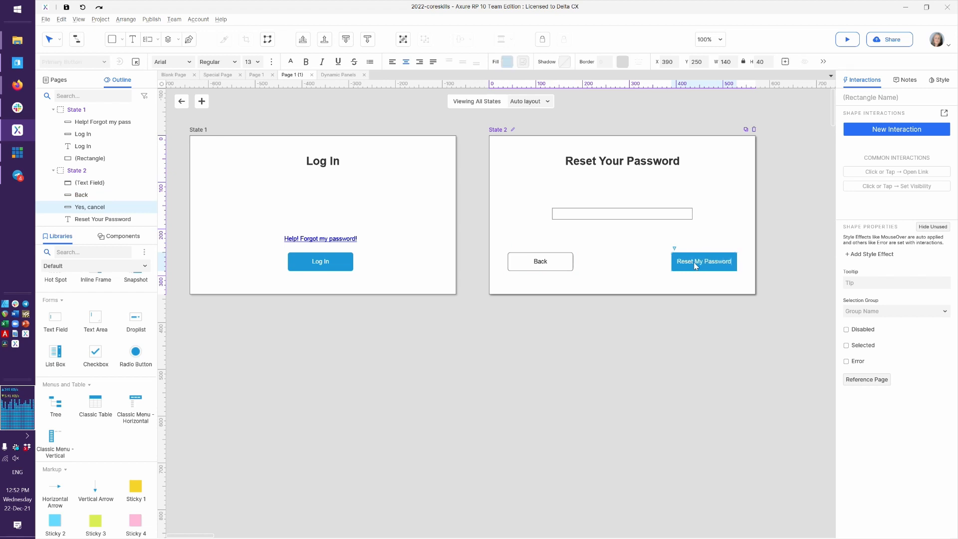
click(620, 215)
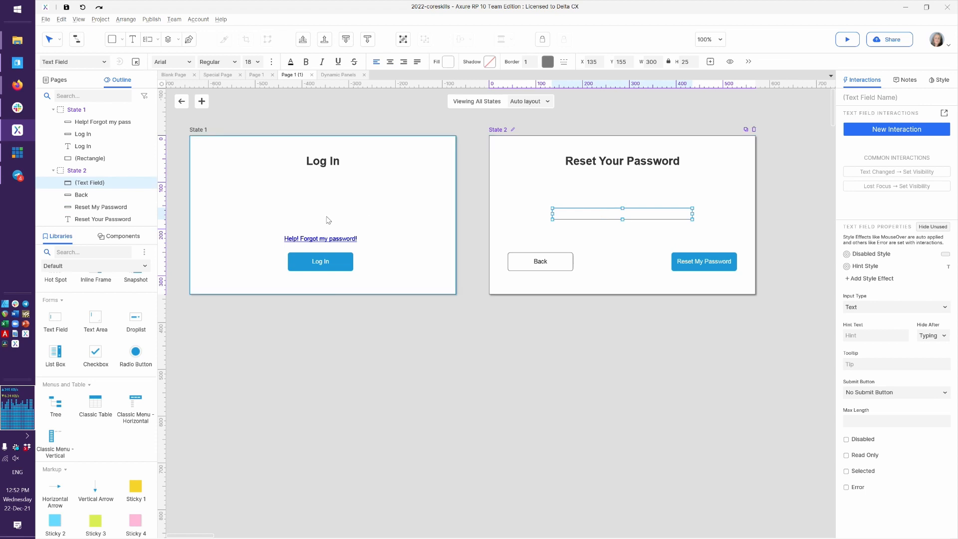
scroll(133, 319, up, 5)
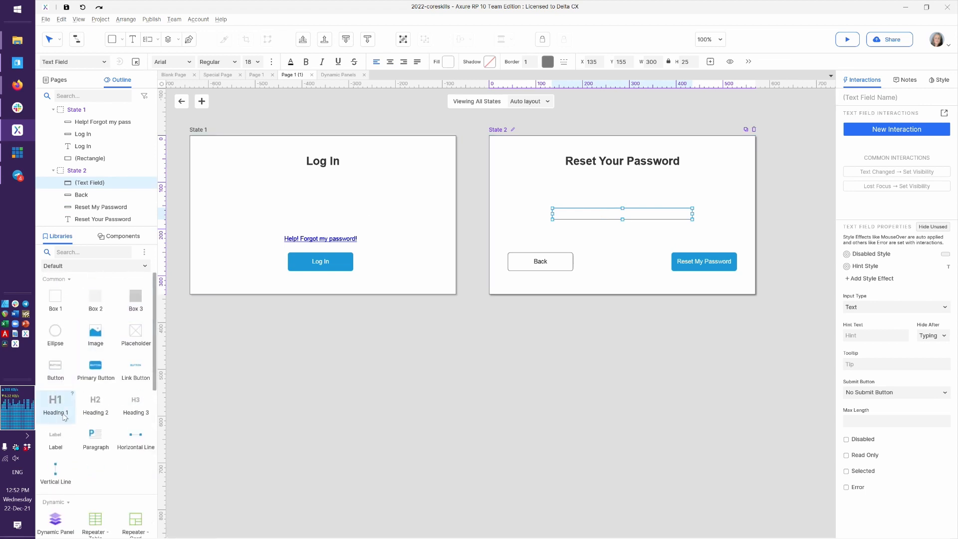
Add a Paragraph to State 2, widen it across the panel, and trim its extra sentences
drag(95, 434, 509, 174)
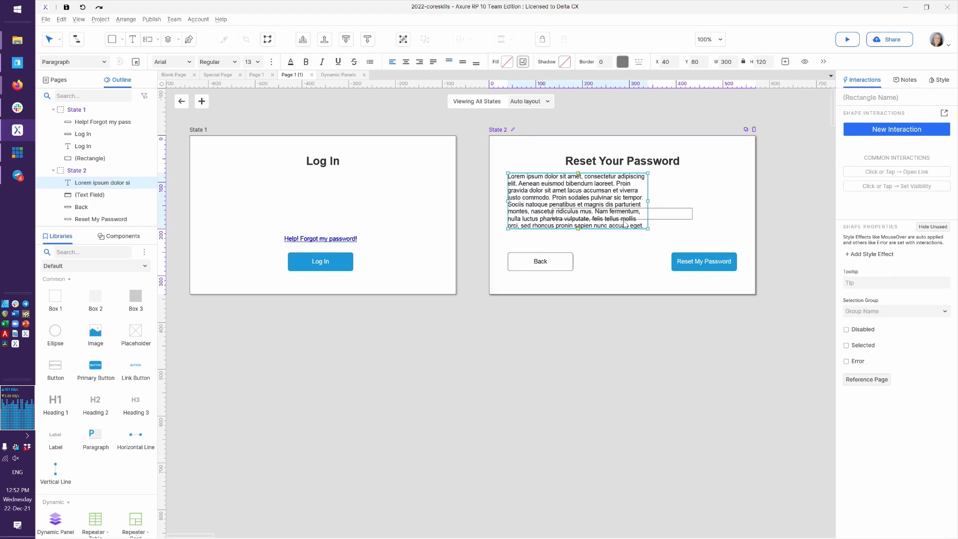
drag(647, 199, 738, 195)
double_click(673, 197)
double_click(673, 197)
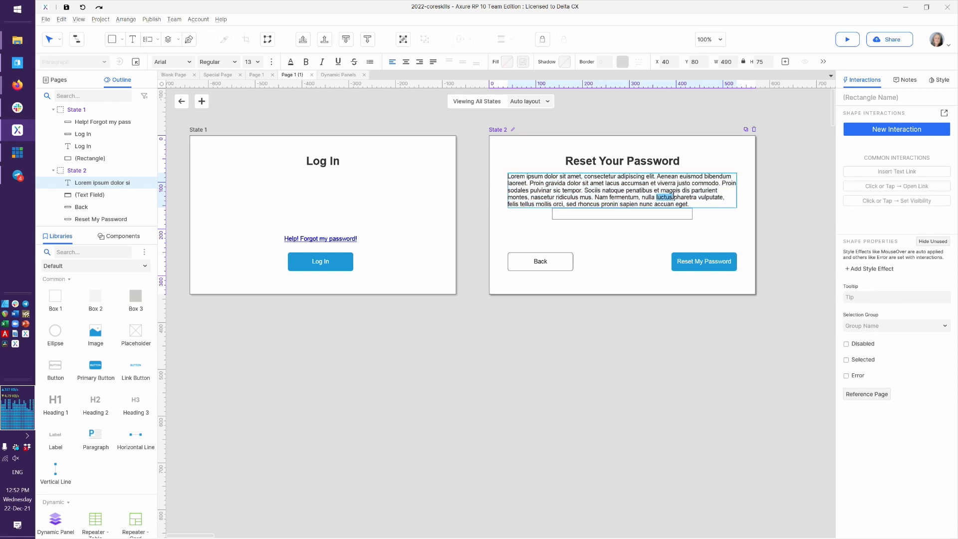
click(723, 183)
key(ctrl+shift+End)
key(Delete)
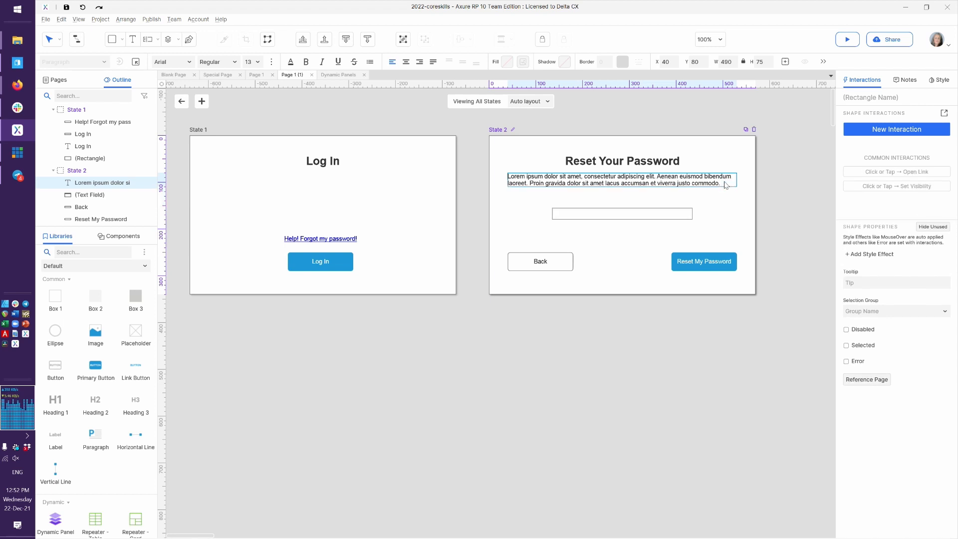
Rewrite the paragraph to ask for an email so a password-reset link can be sent
key(ctrl+shift+Right)
key(ctrl+shift+Right)
key(ctrl+shift+Right)
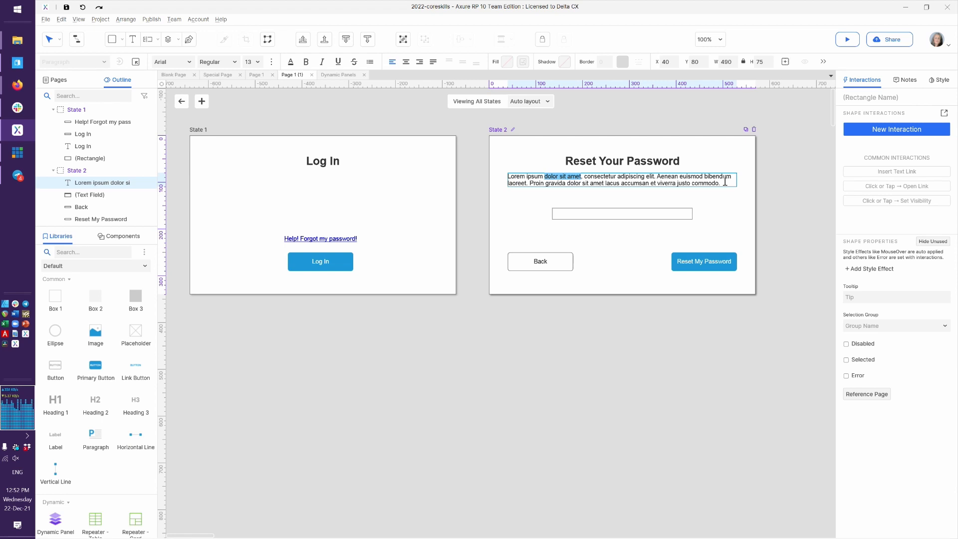
text(enter your email and y)
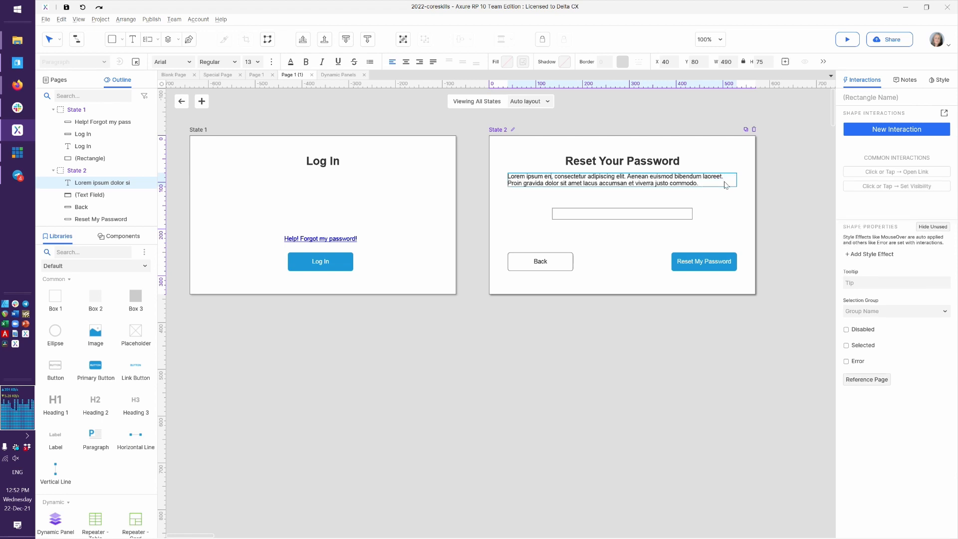
key(BackSpace)
text(we'll send )
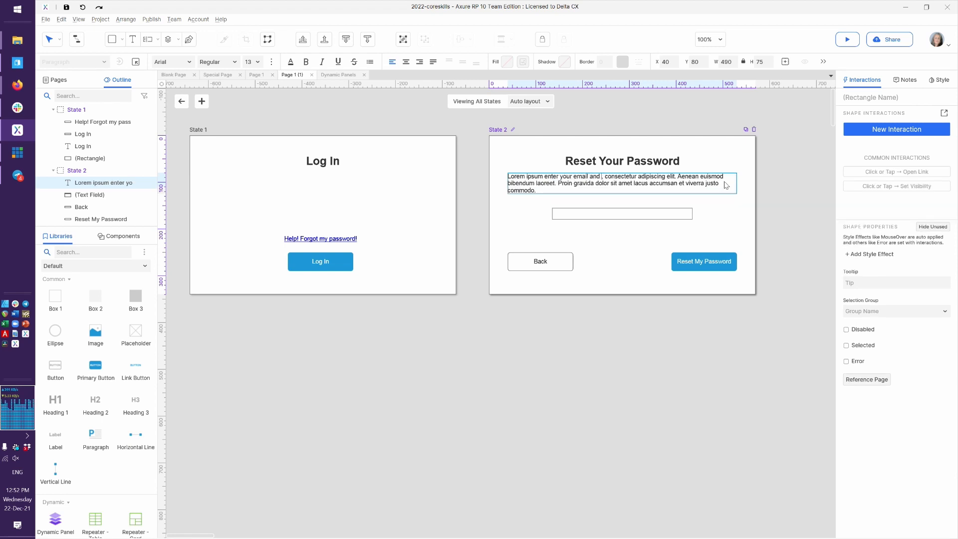
text(you a link to rese)
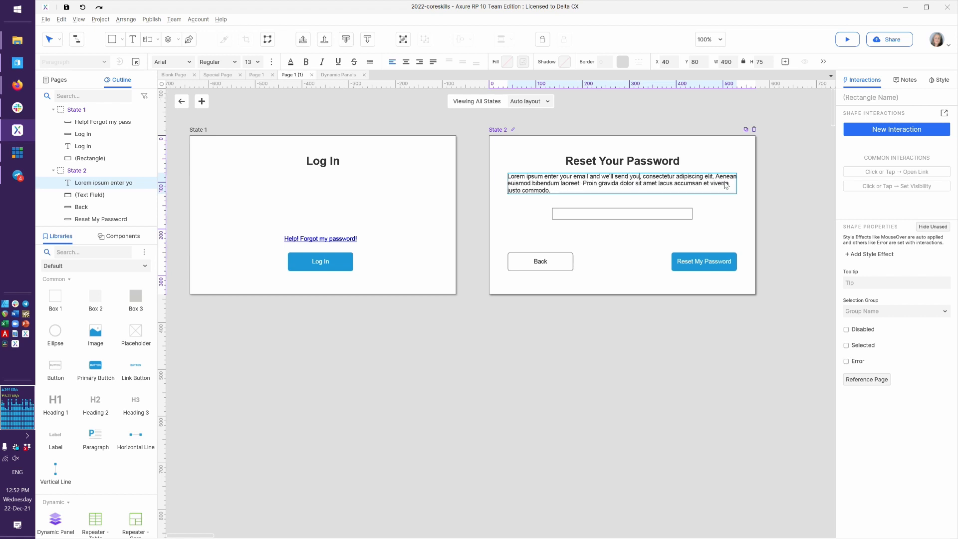
text(t your password,)
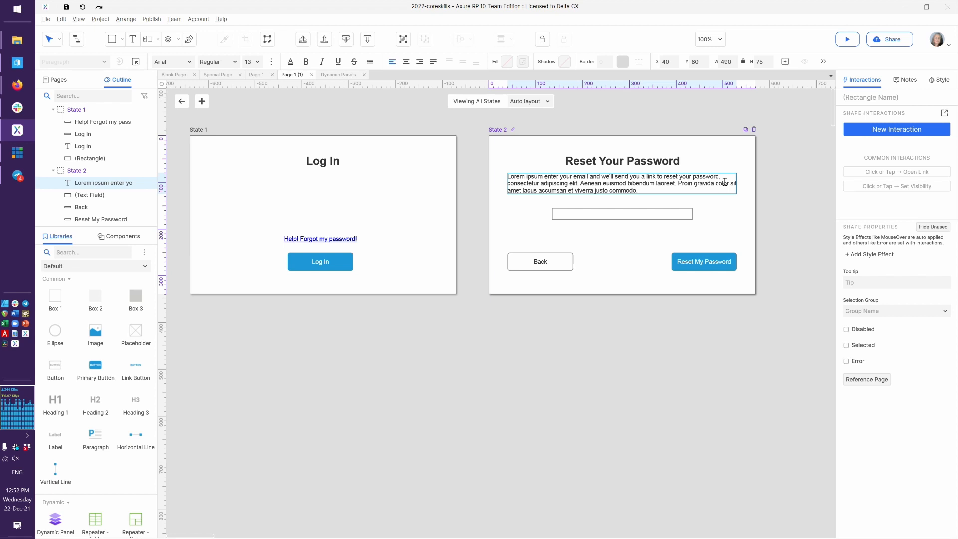
key(shift+Down)
key(ctrl+shift+Left)
key(ctrl+shift+Left)
key(ctrl+shift+Left)
key(ctrl+shift+Left)
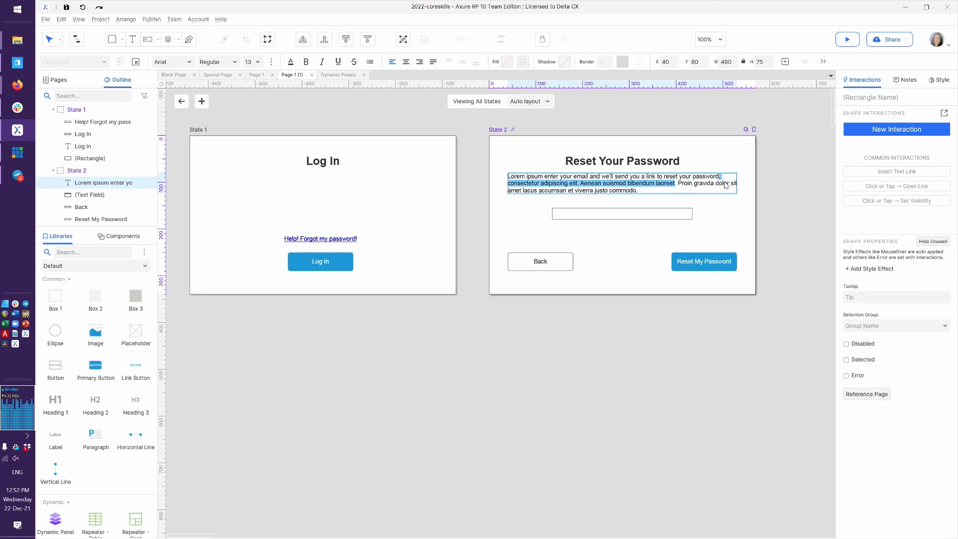
key(ctrl+shift+End)
key(BackSpace)
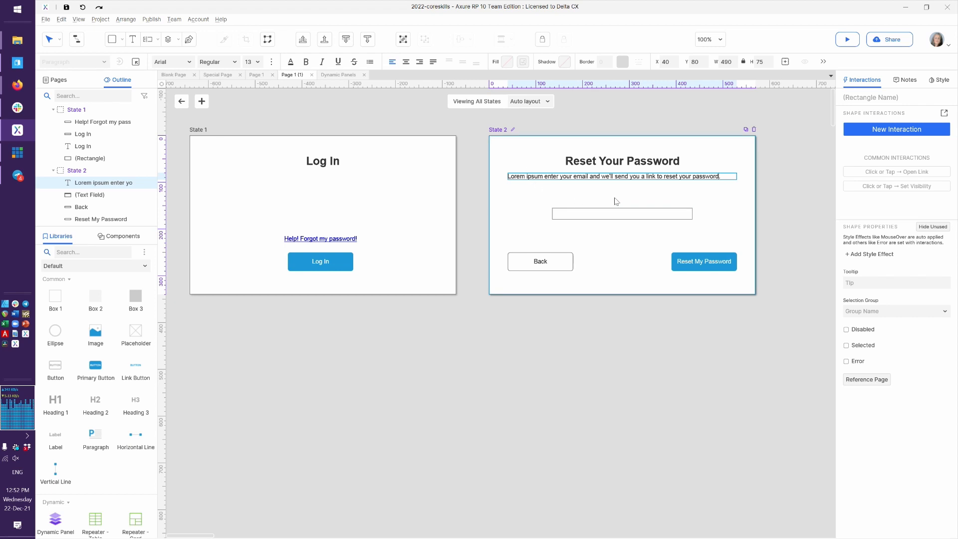
click(696, 197)
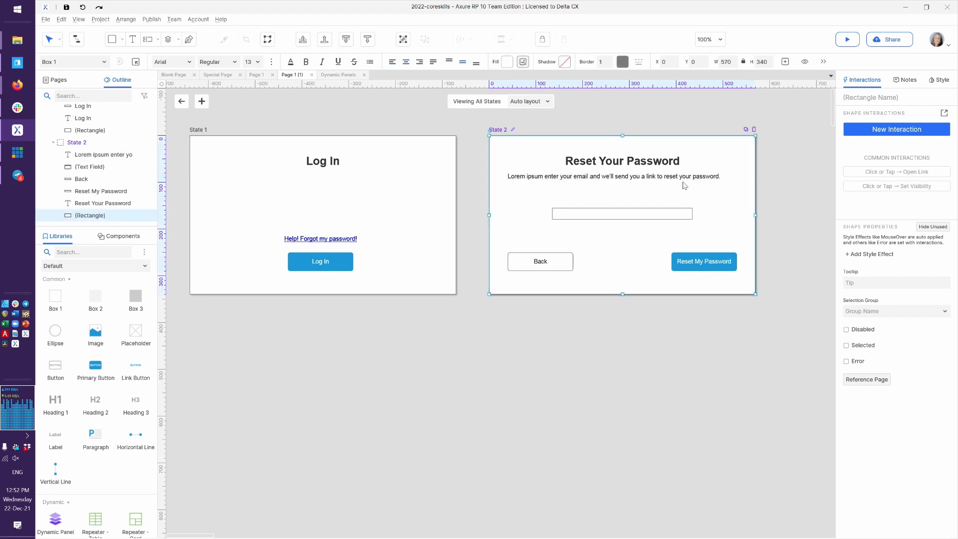
Move the instruction paragraph below the heading to Y 105
drag(681, 181, 682, 183)
key(Down)
key(Down)
key(Down)
key(Down)
key(Down)
key(Down)
key(Down)
key(Down)
key(Down)
key(Down)
key(Down)
key(Down)
key(Down)
key(Down)
key(Down)
key(Down)
key(Down)
key(Down)
key(Down)
key(Down)
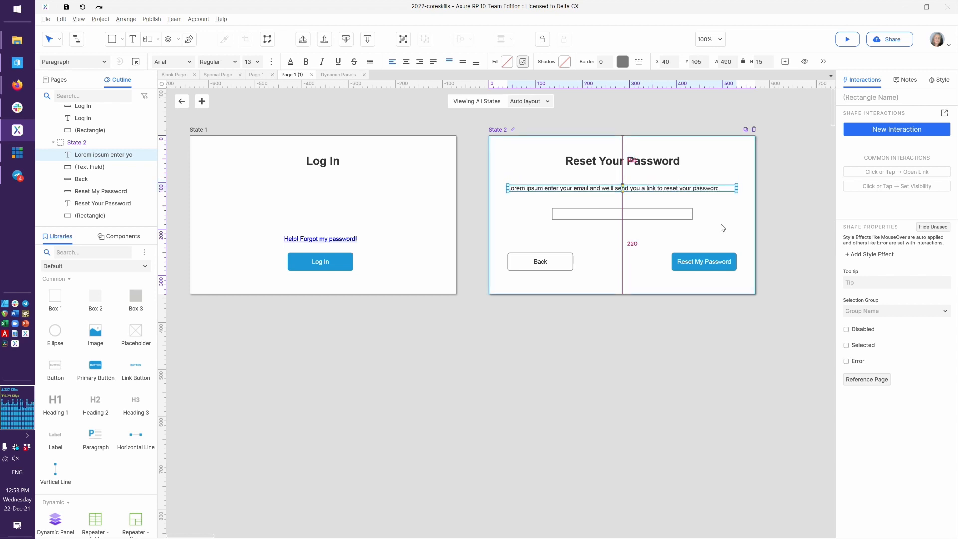
click(727, 238)
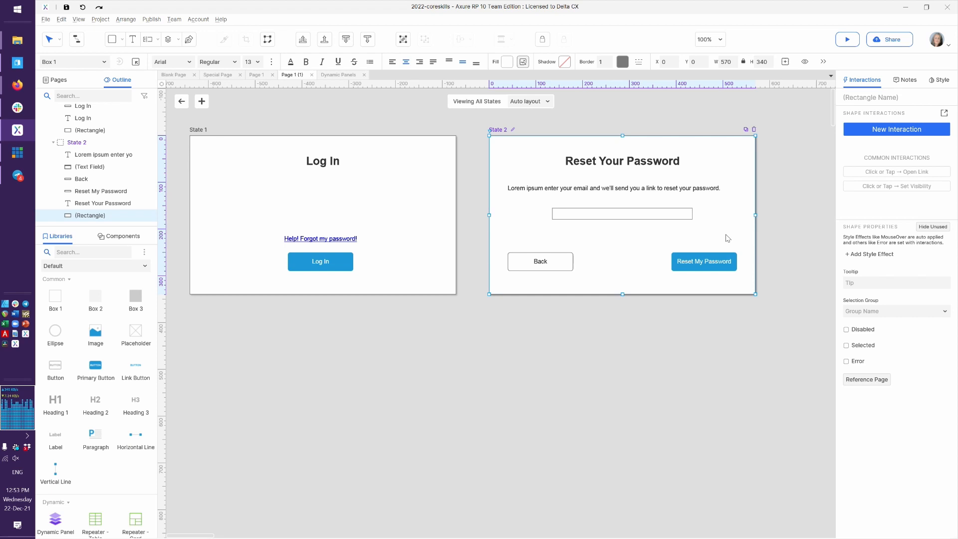
click(716, 264)
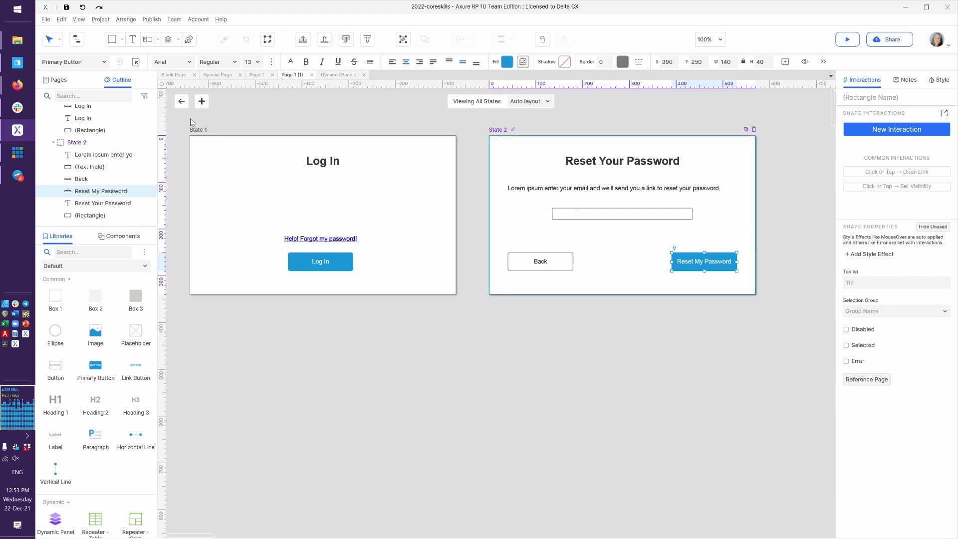
click(236, 142)
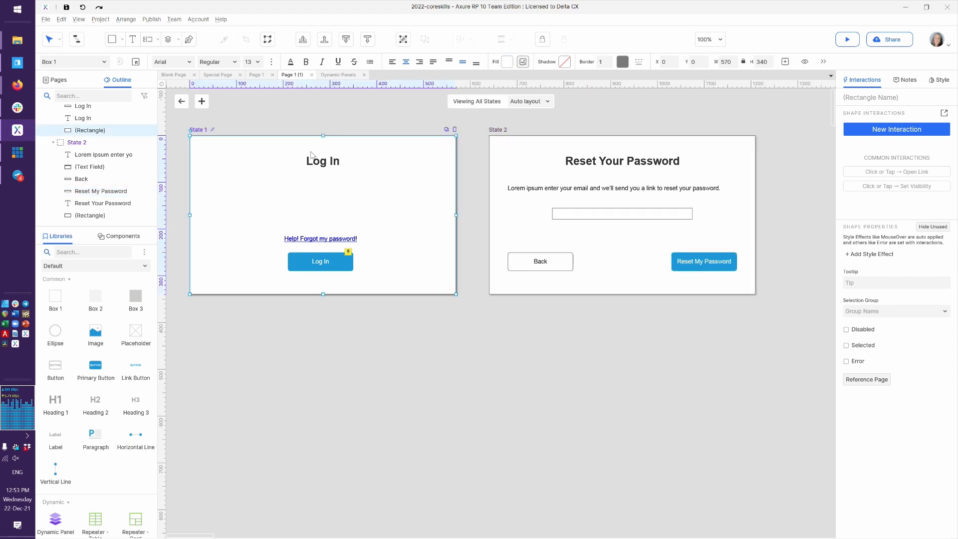
Duplicate State 1 as a new State 3 of the lightbox panel
click(447, 130)
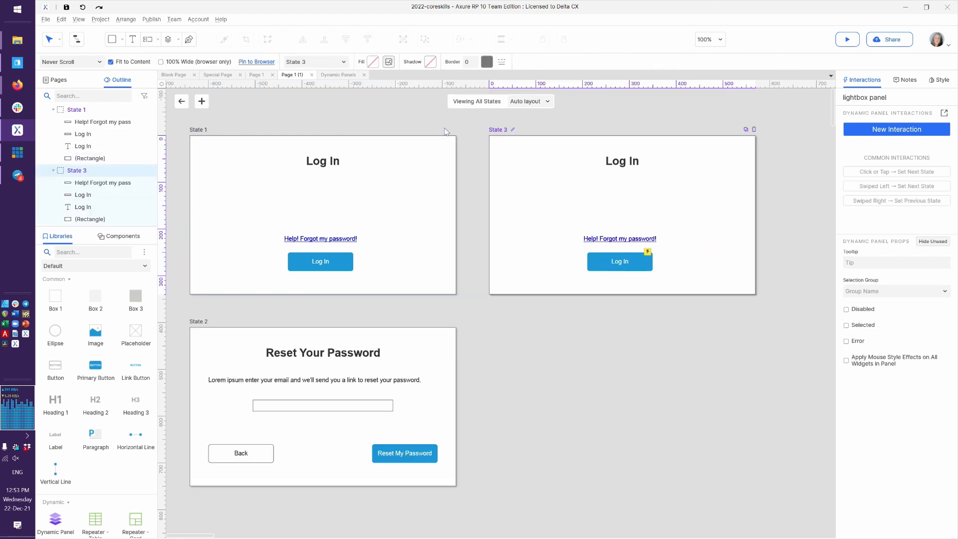
drag(515, 142, 506, 391)
key(ctrl+z)
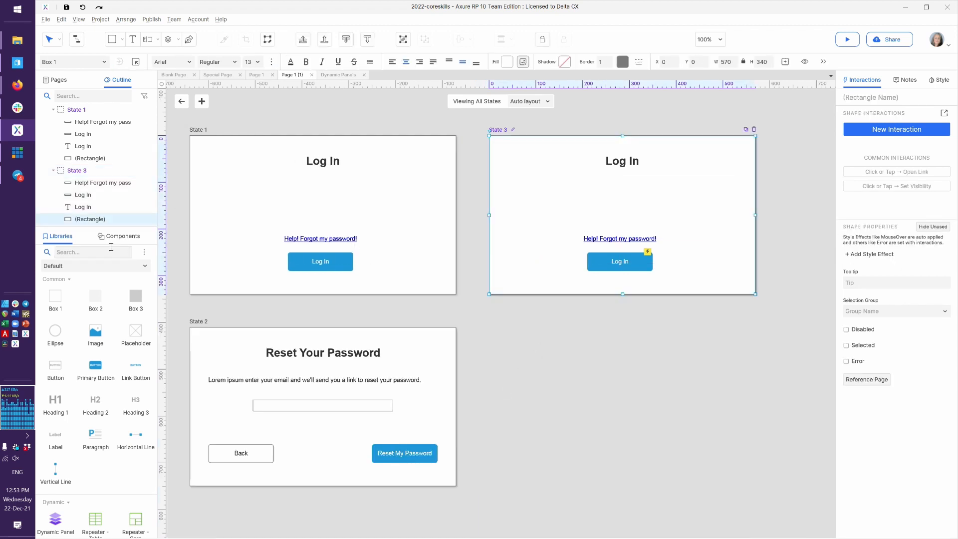
mouse_move(85, 176)
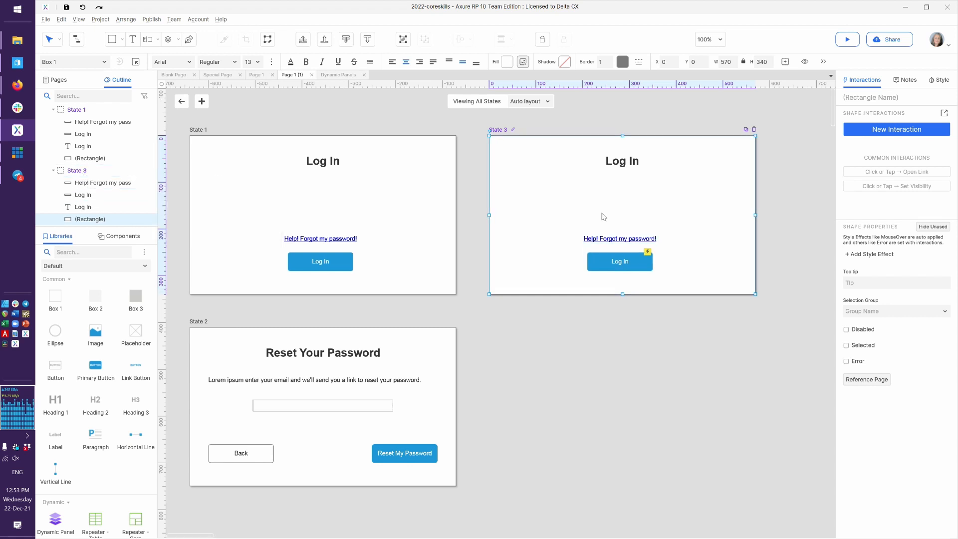
Retitle the State 3 heading 'Email Sent' and delete its forgot-password link
click(630, 161)
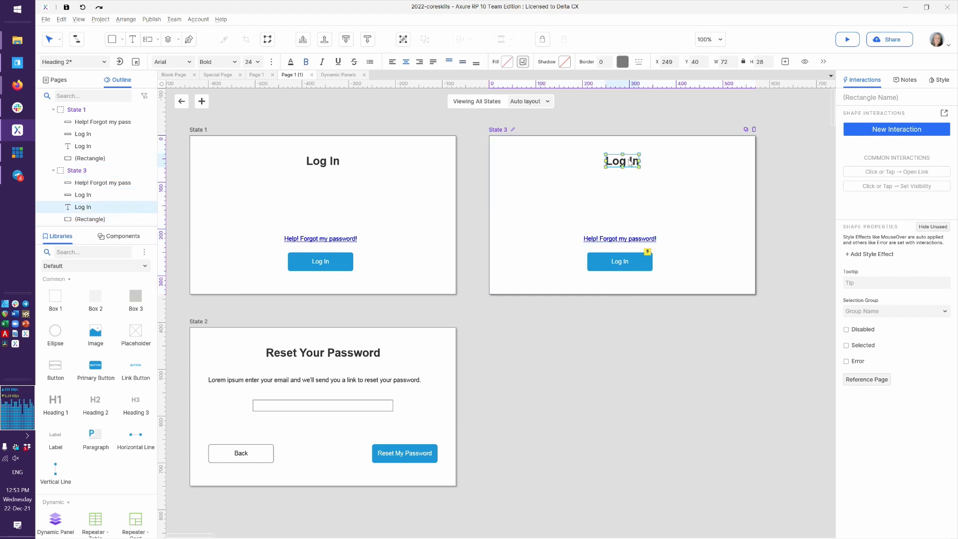
double_click(630, 161)
text(Email Sent)
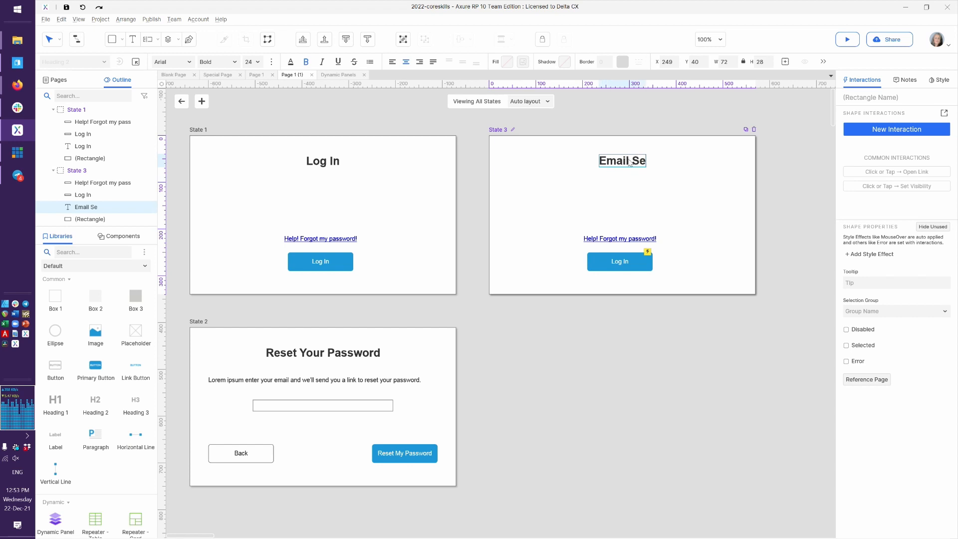
click(595, 240)
key(Delete)
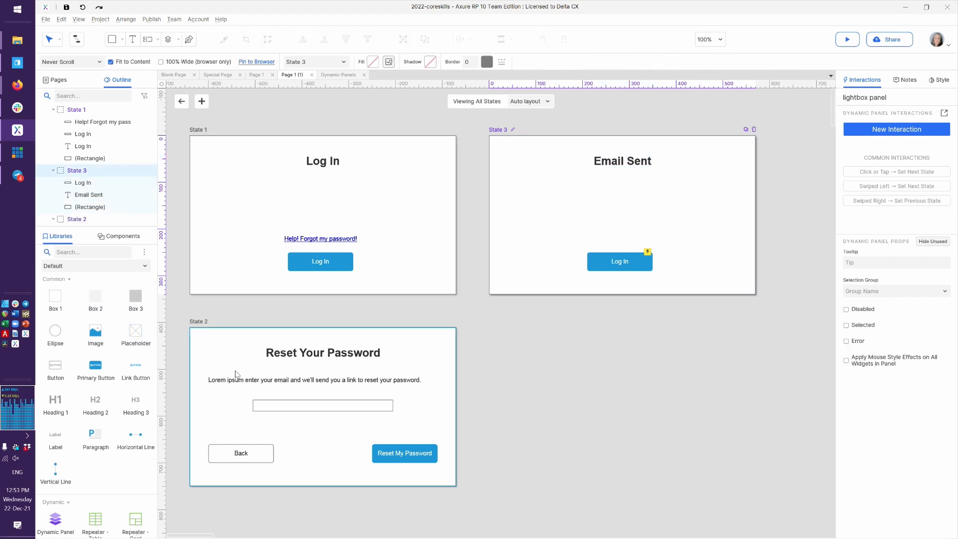
Copy State 2's instruction paragraph and paste it into State 3
click(238, 376)
click(247, 380)
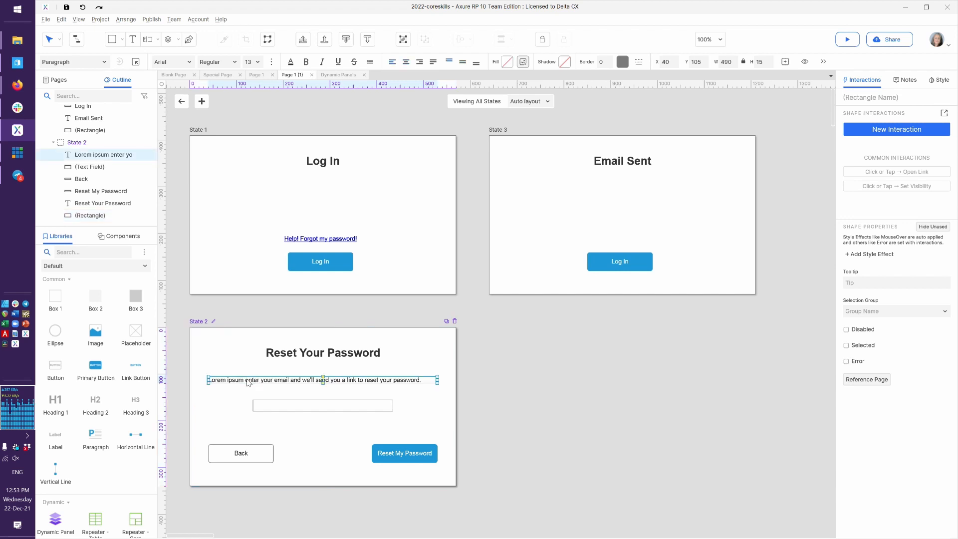
click(604, 218)
key(ctrl+v)
Change the pasted text to 'please check your email for a reset link.'
double_click(581, 187)
key(ctrl+shift+Right)
key(ctrl+shift+Right)
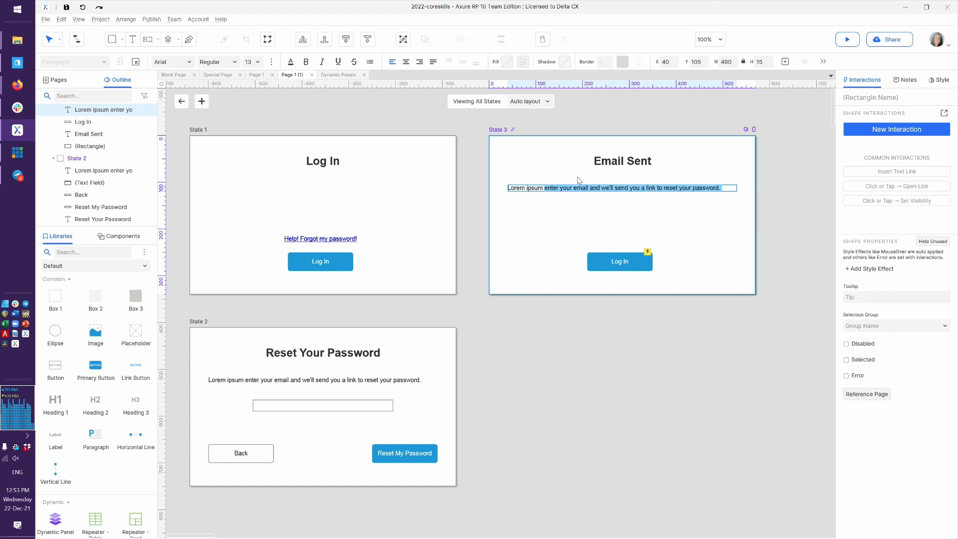
text(please chekc your)
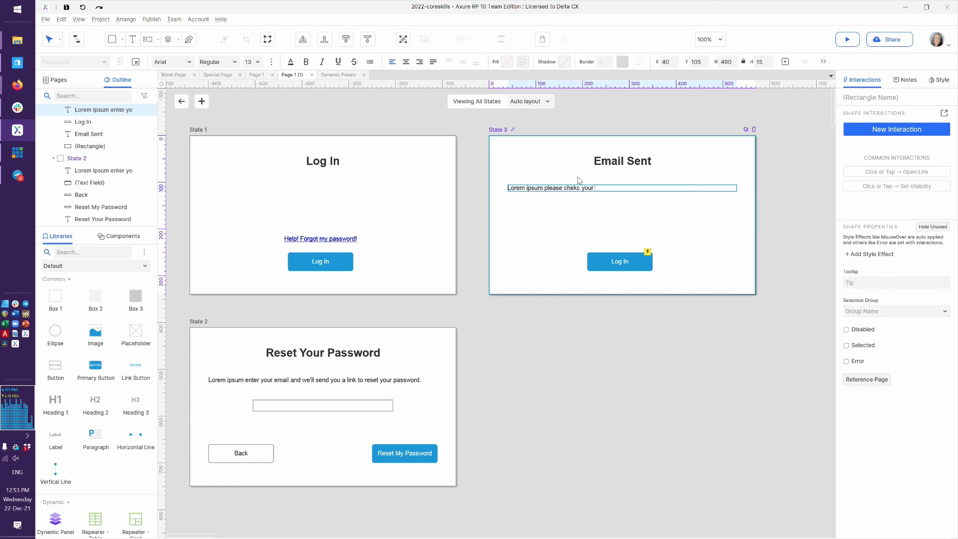
key(shift+Left)
key(Left)
key(Left)
key(Left)
key(Left)
key(Left)
key(Left)
key(Left)
key(Left)
key(shift+Left)
key(ctrl+x)
key(Right)
key(ctrl+v)
text(email for a reset link.)
Add a 'We sent it from' sentence with the sender e-mail address
key(ctrl+Left)
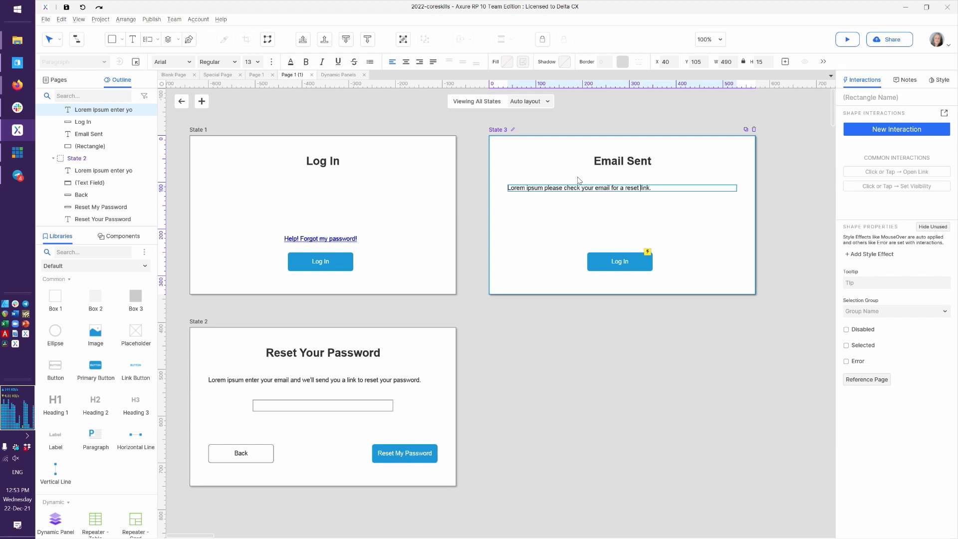
key(ctrl+Left)
key(Left)
text(We sent it from t)
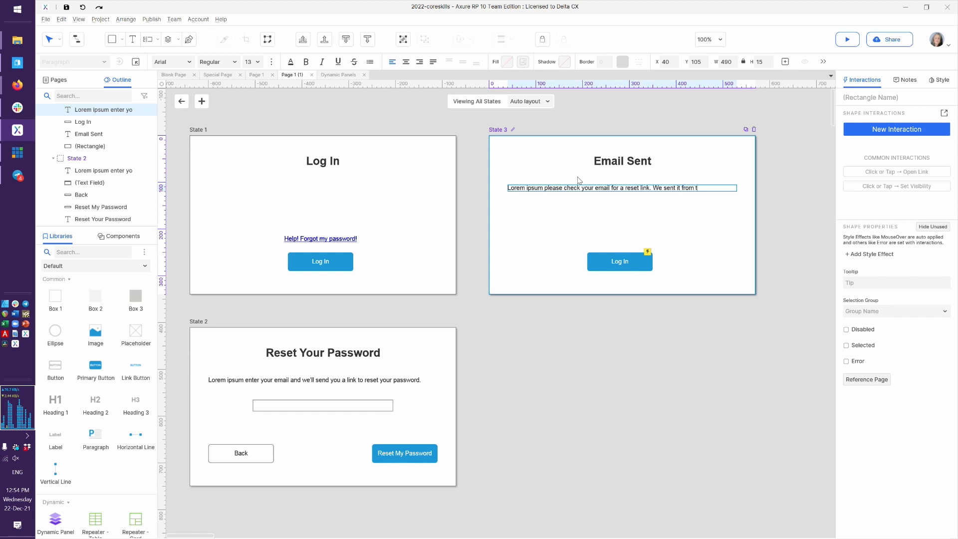
text(hingy@)
key(ctrl+shift+Left)
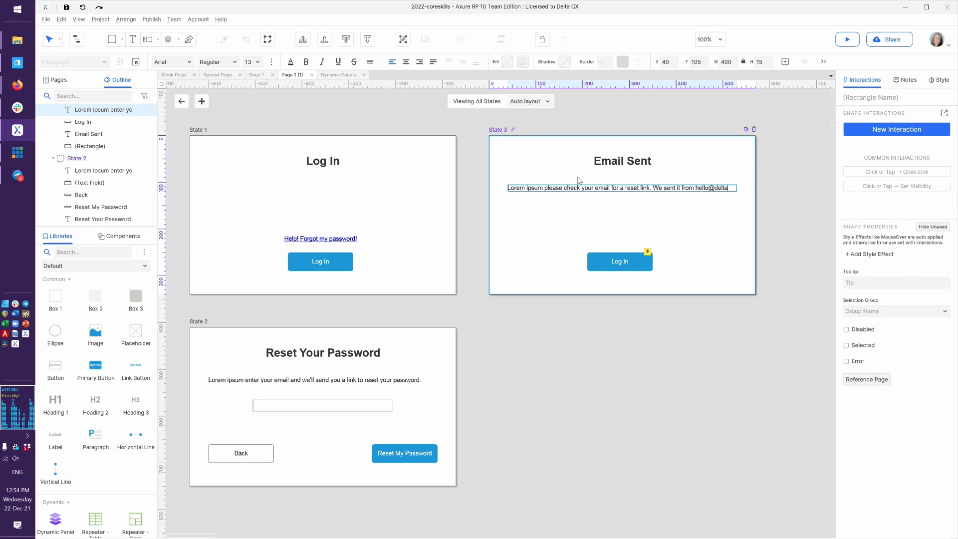
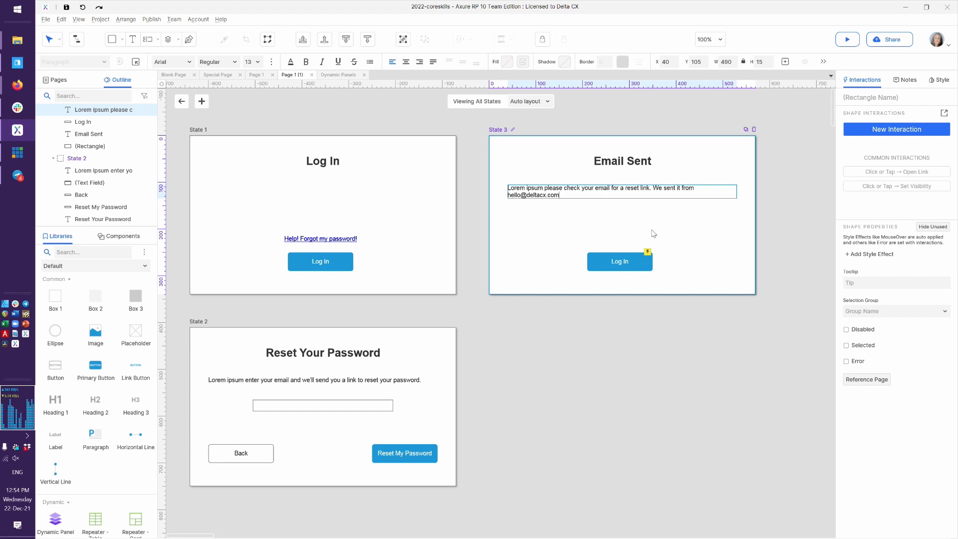
click(654, 232)
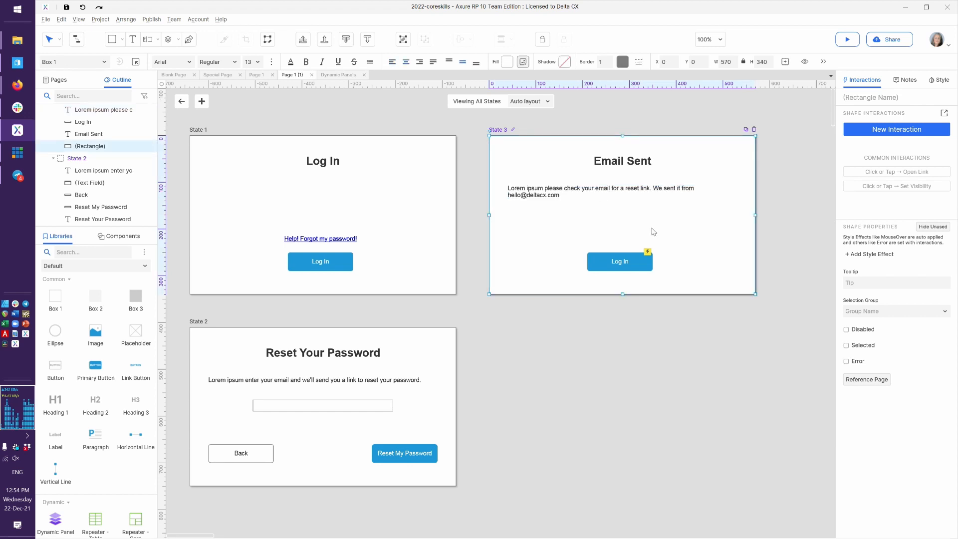
Relabel the State 3 button 'OK!' and review all three panel states
click(624, 263)
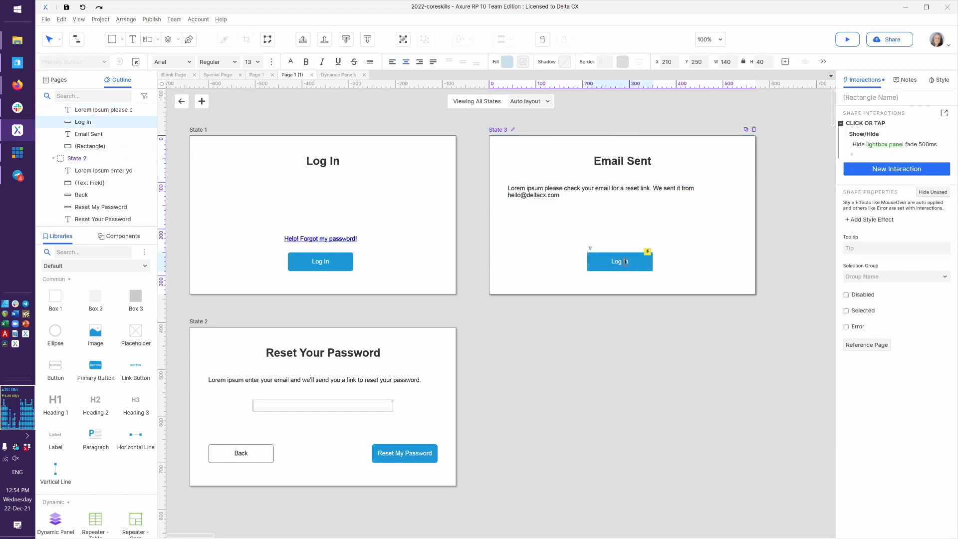
click(715, 289)
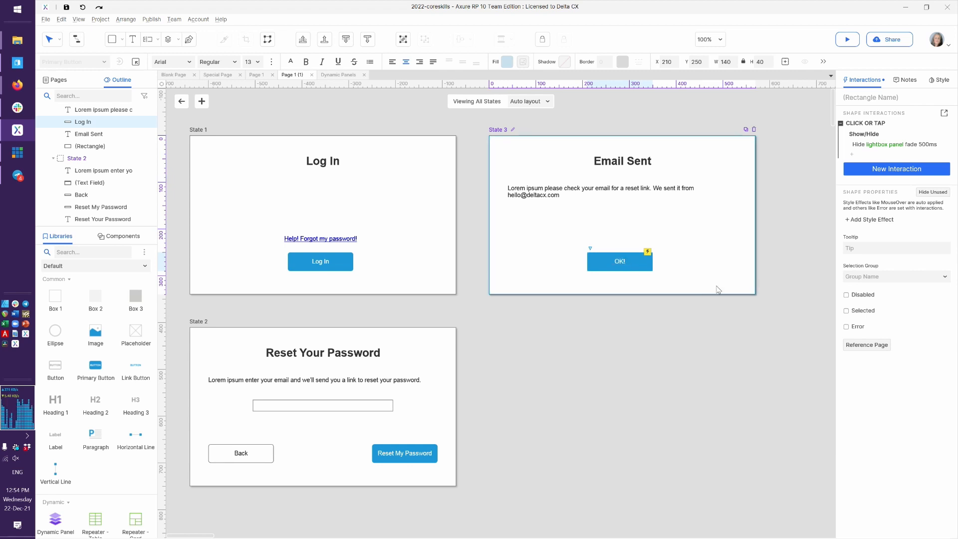
click(637, 255)
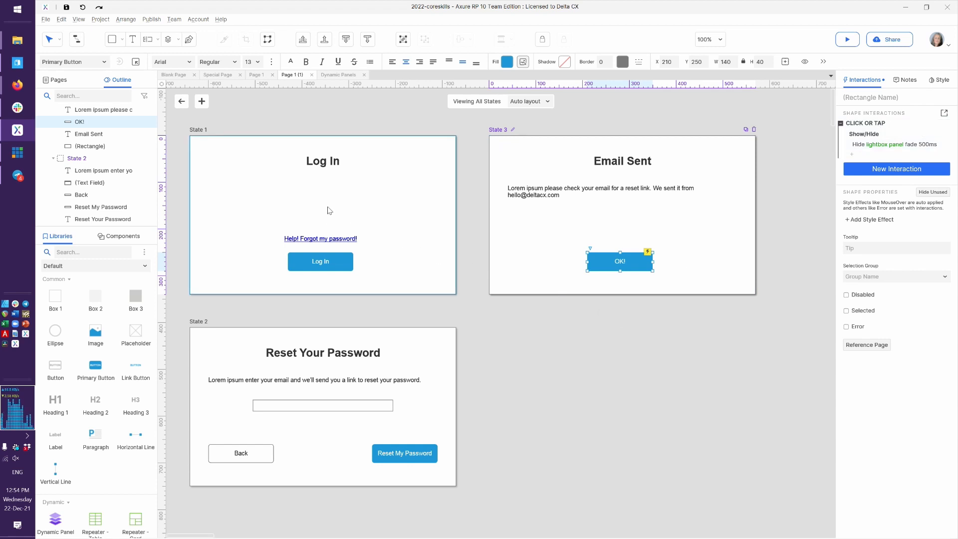
click(315, 182)
click(295, 336)
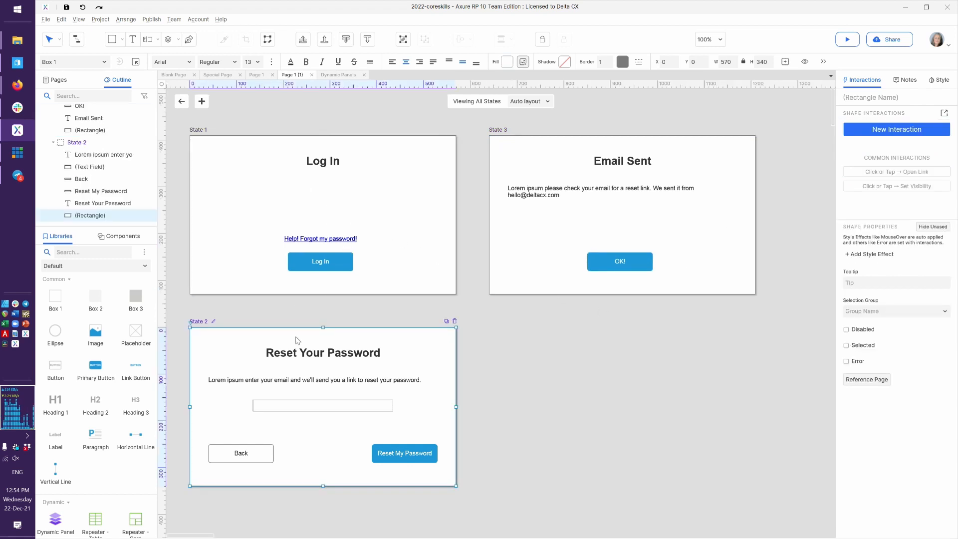
click(575, 207)
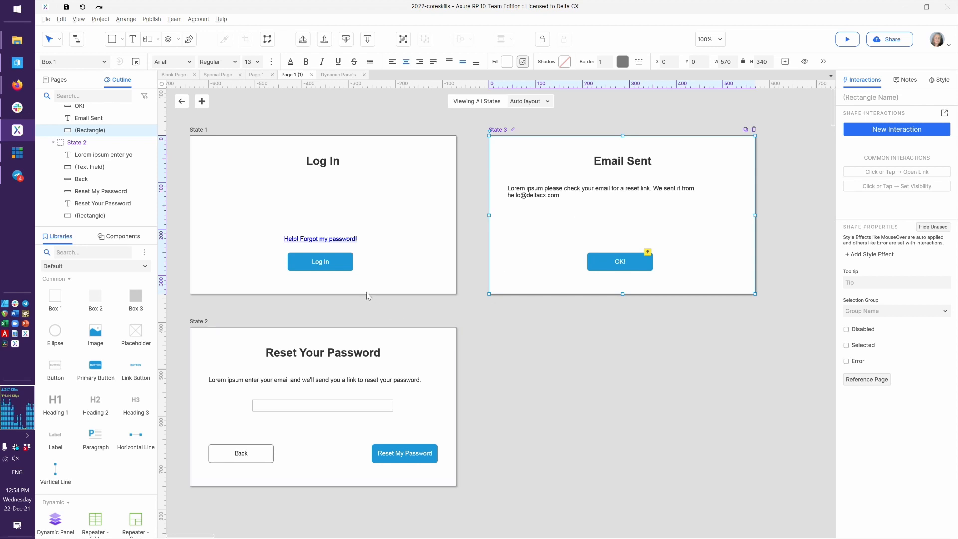
click(325, 240)
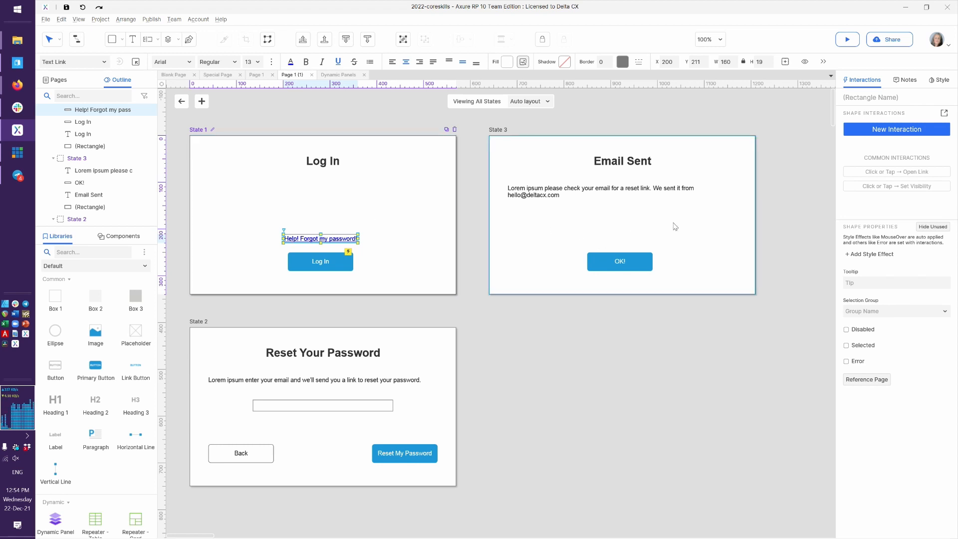
Give the forgot-password link a Click or Tap that sets lightbox panel to State 2, sliding left
click(942, 114)
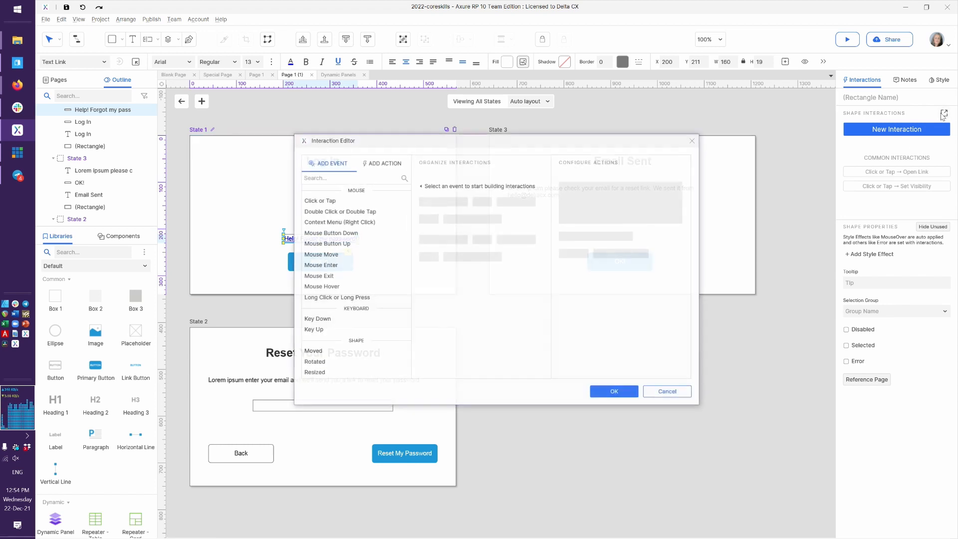
click(364, 205)
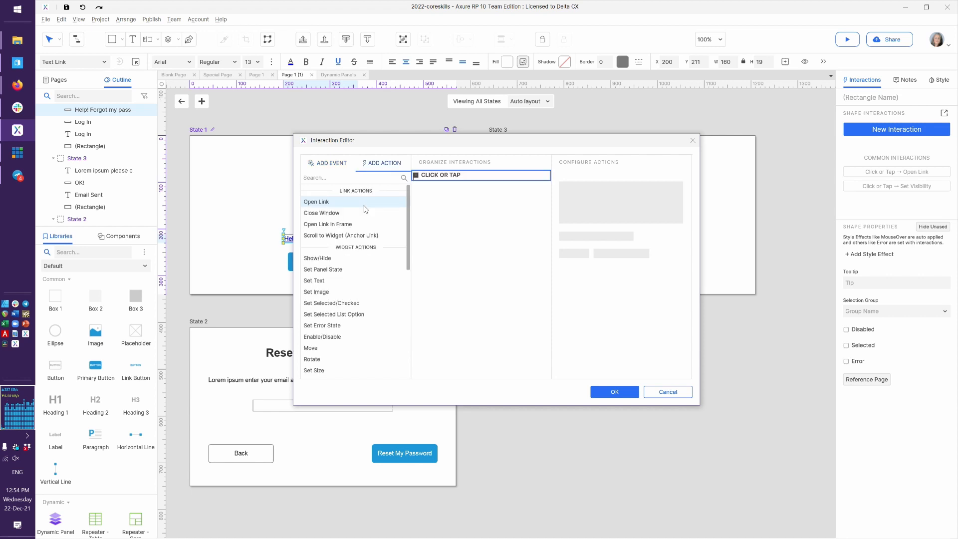
click(339, 269)
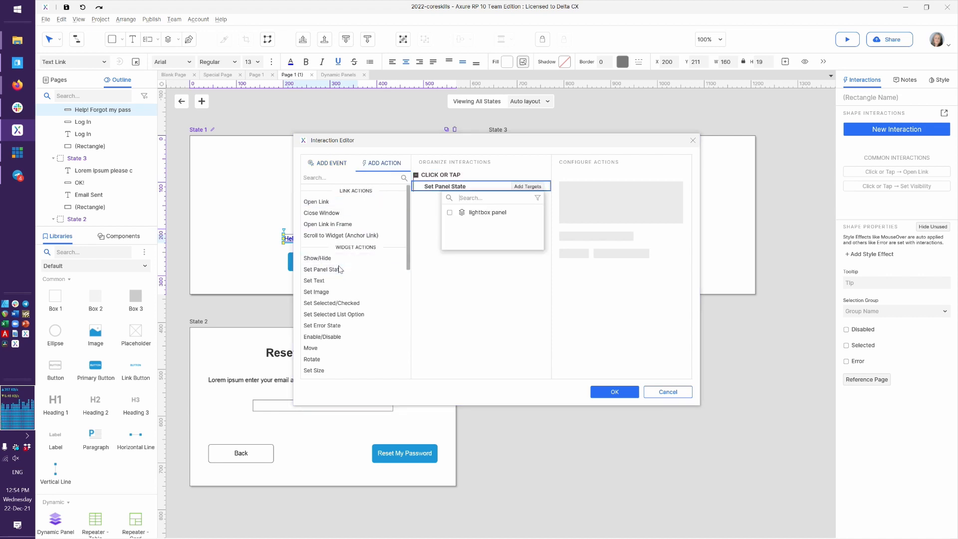
click(487, 214)
click(589, 217)
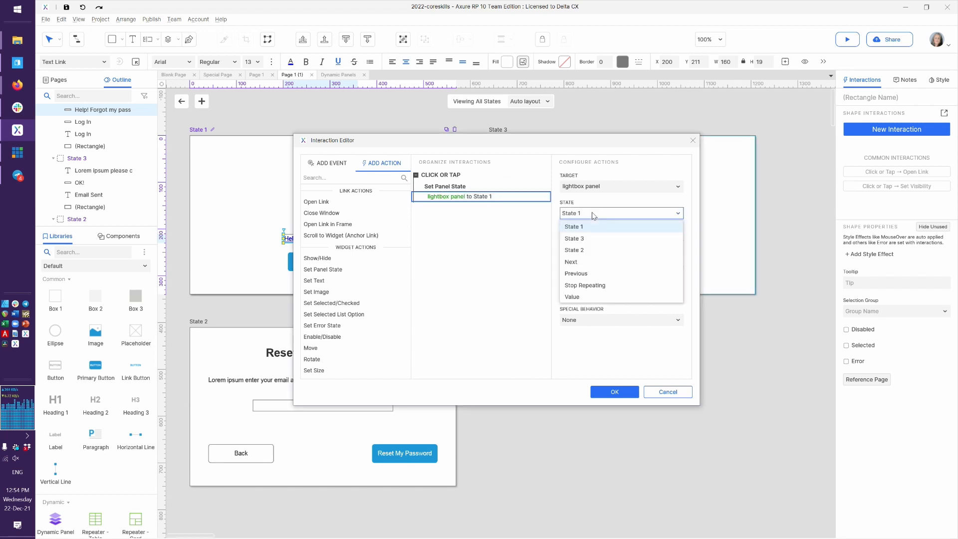
click(587, 248)
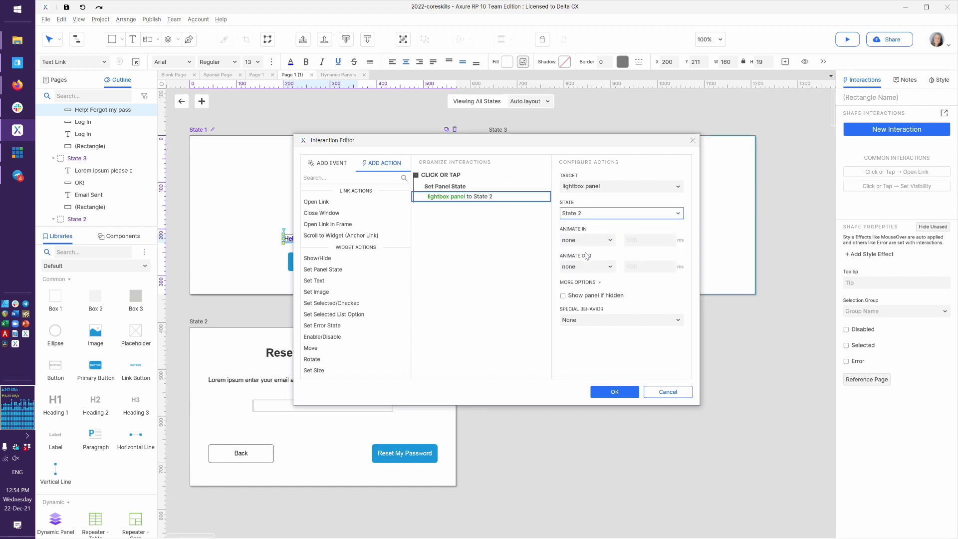
click(588, 215)
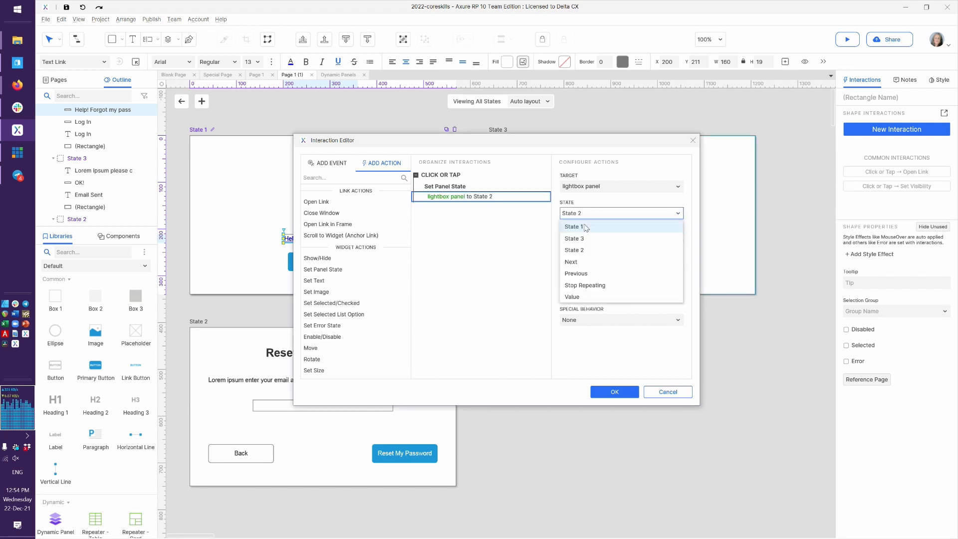
click(590, 251)
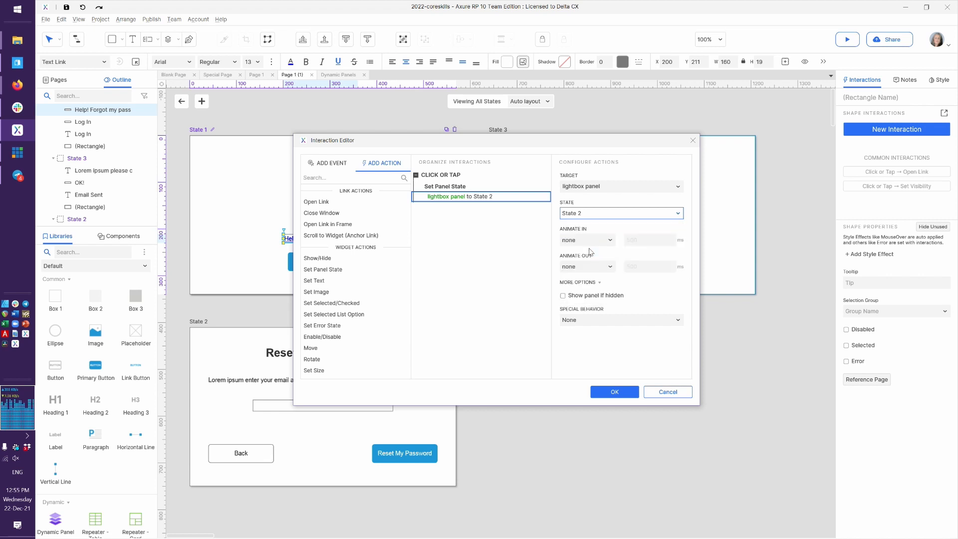
click(589, 240)
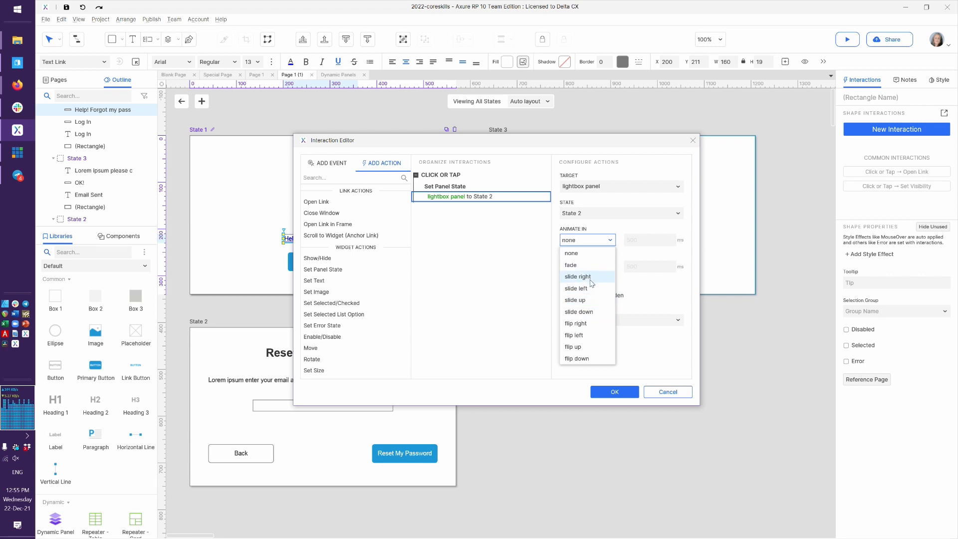
click(590, 290)
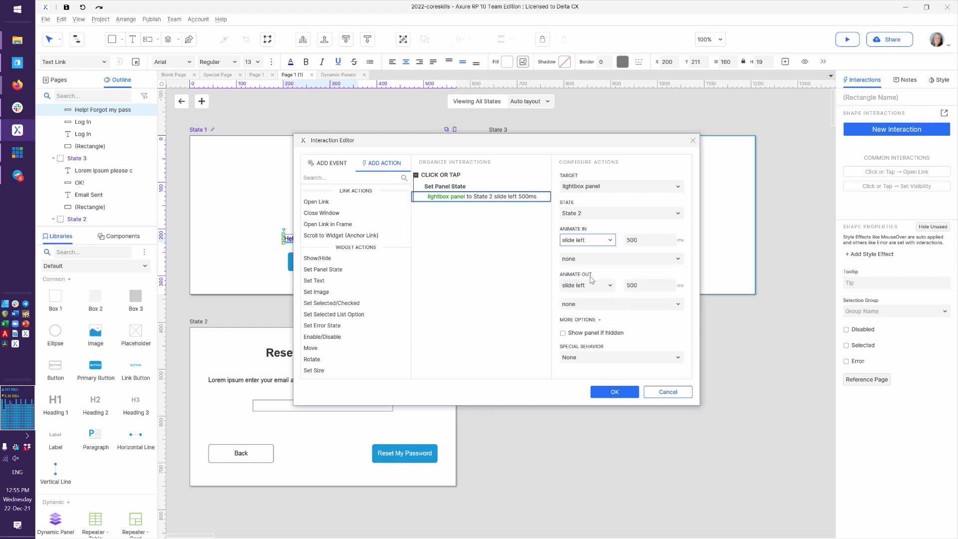
click(604, 393)
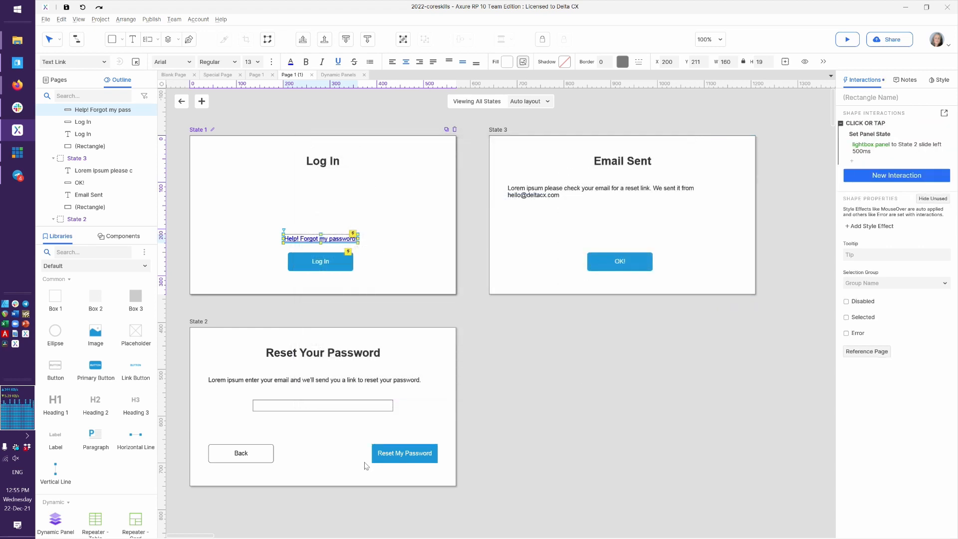
click(254, 456)
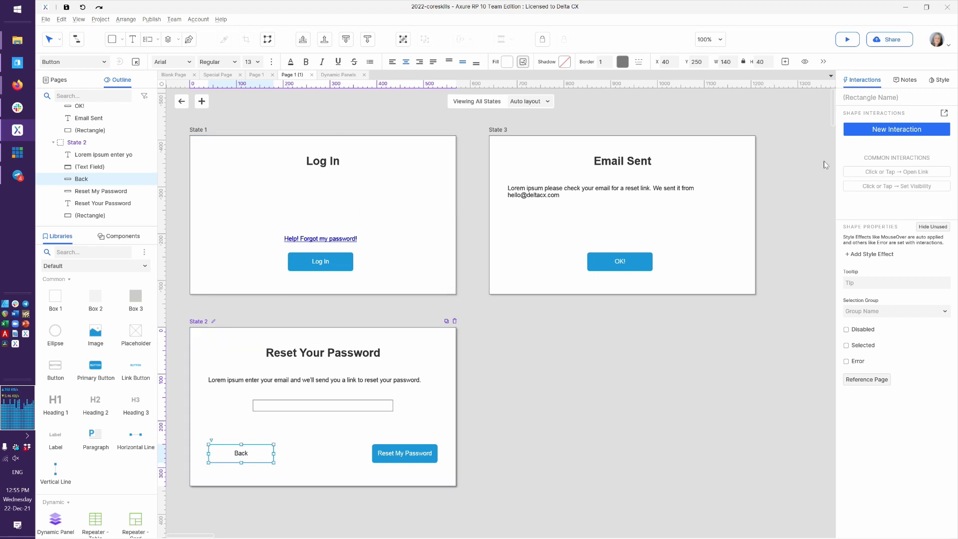
Give Back a Click or Tap that sets lightbox panel to State 1 with a 500 ms slide right
click(942, 113)
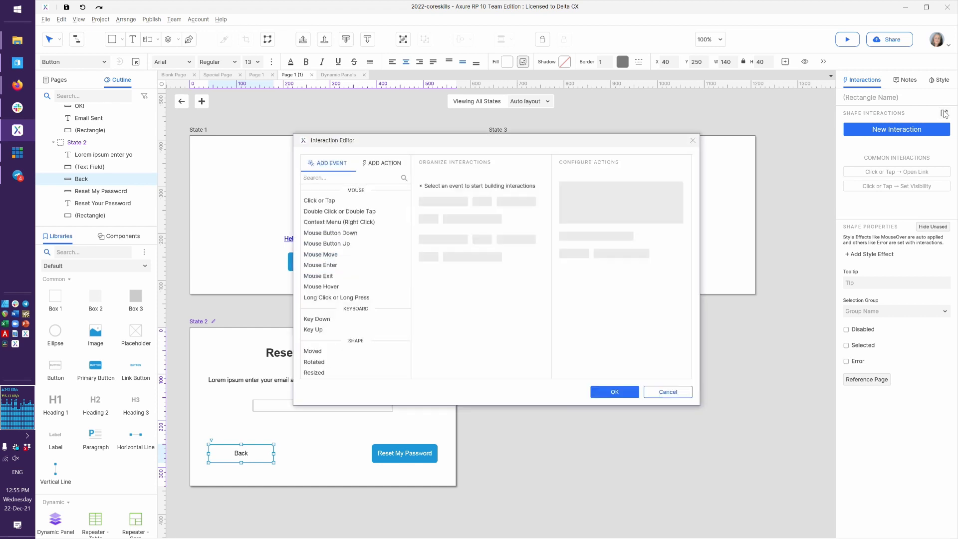
click(333, 201)
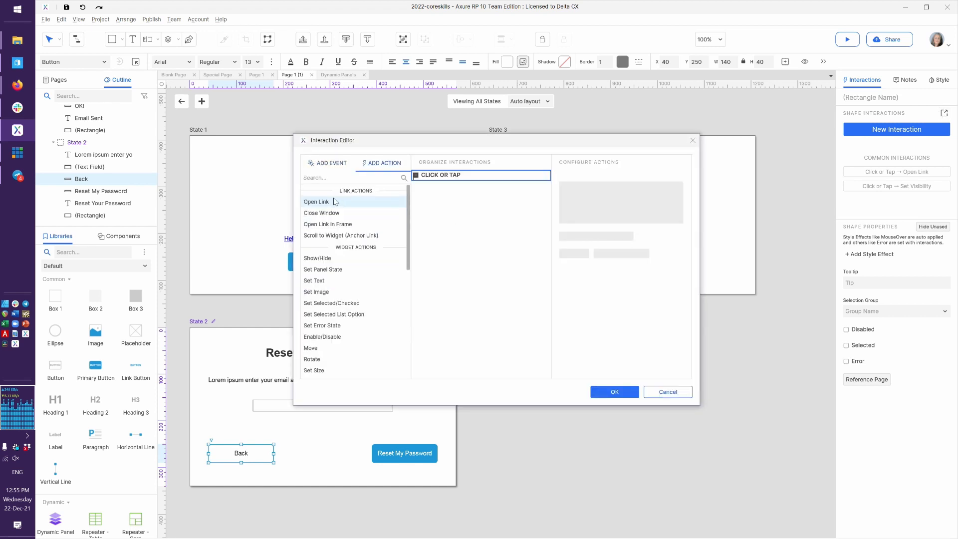
click(339, 271)
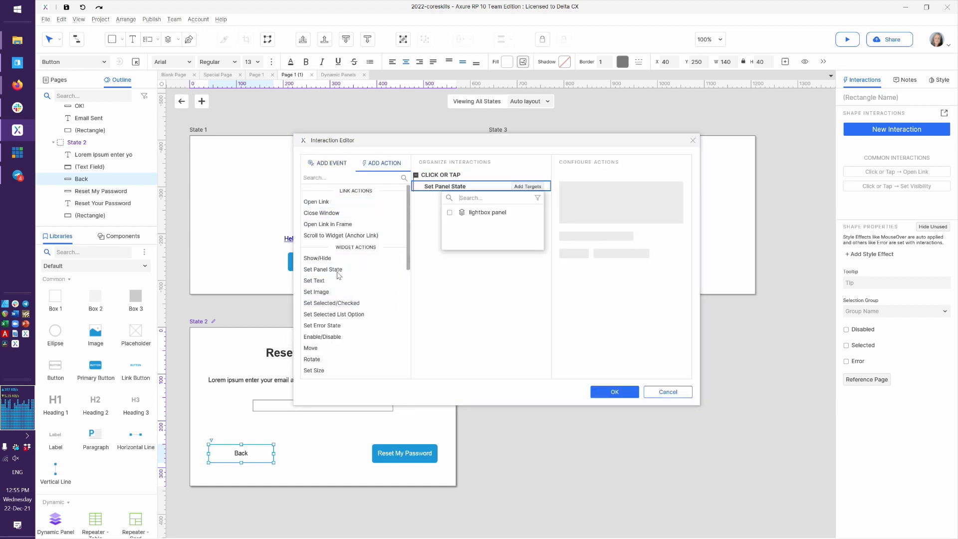
click(489, 216)
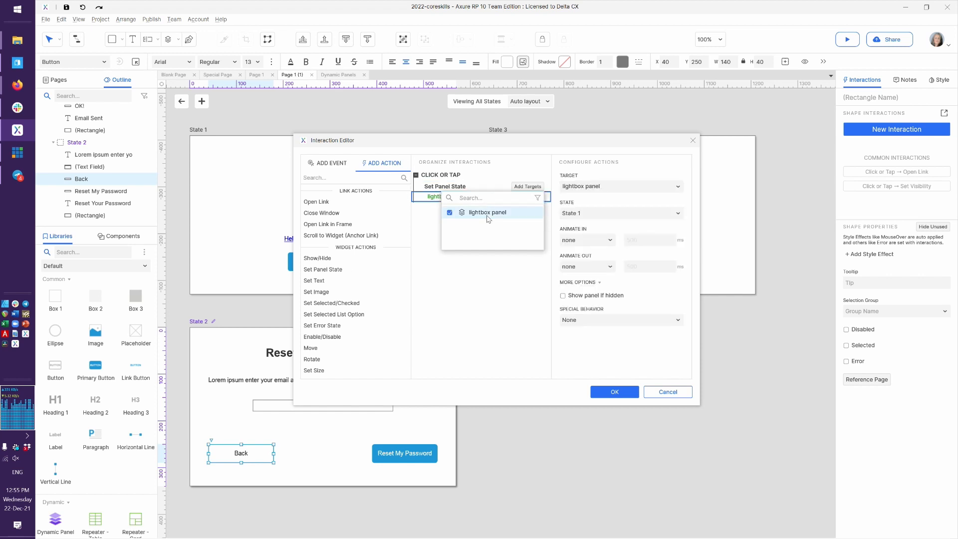
click(591, 245)
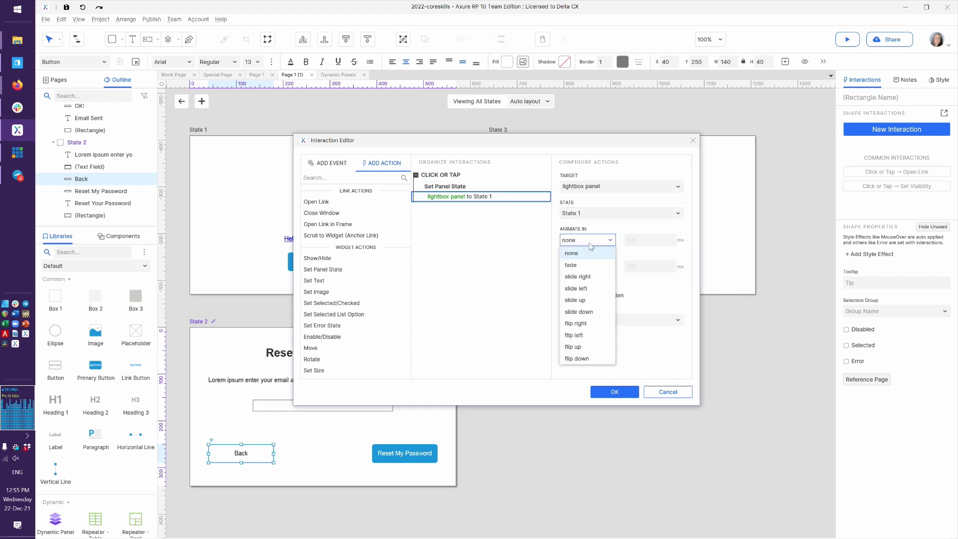
click(578, 277)
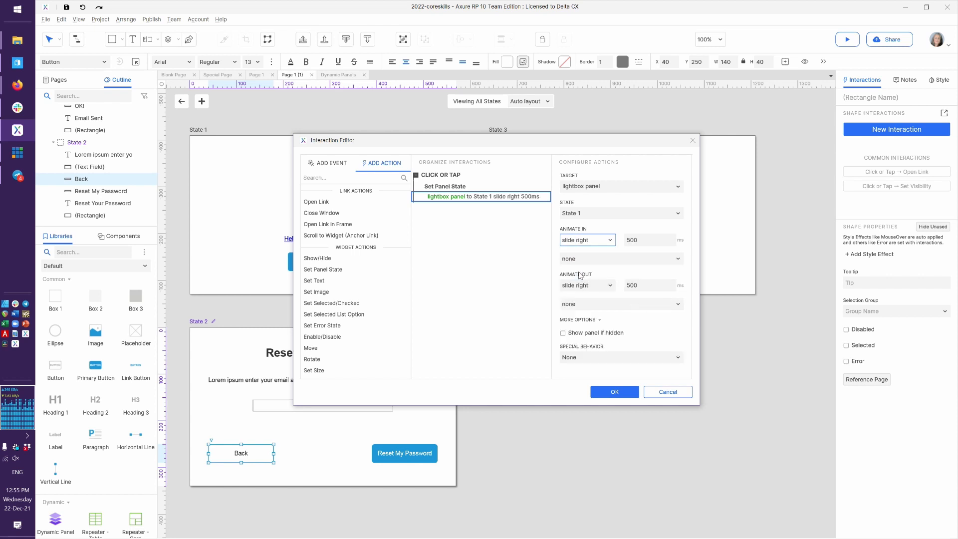
click(602, 394)
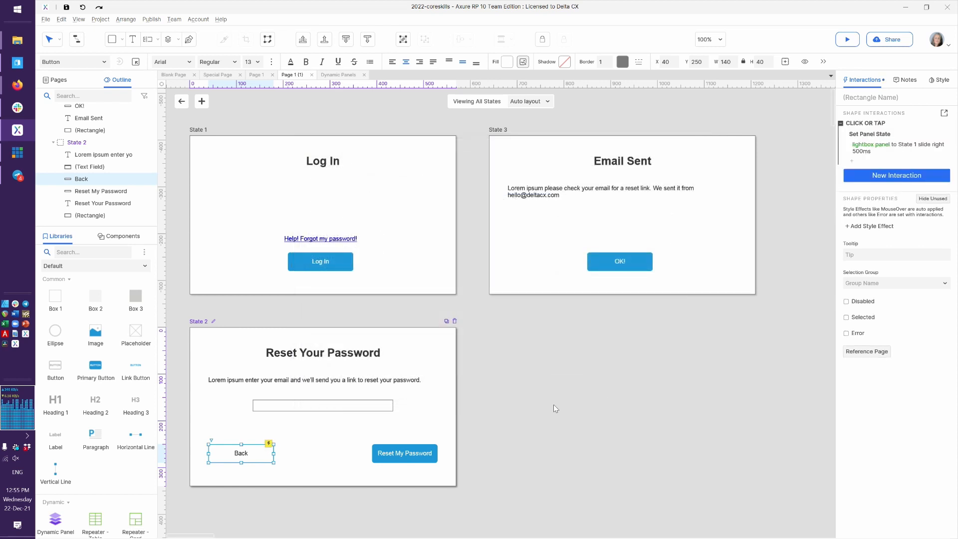
click(402, 459)
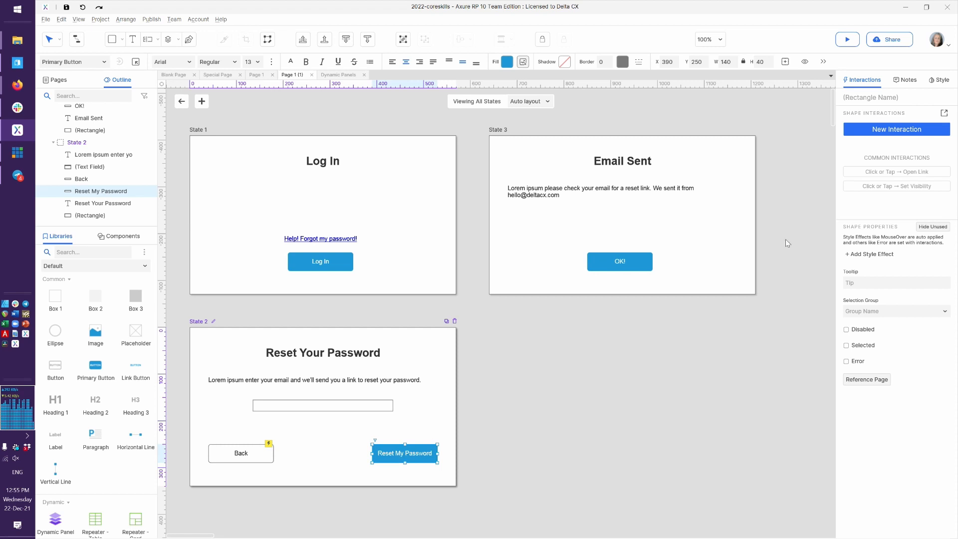
Copy the Log In button's hide-lightbox fade interaction onto Reset My Password
click(334, 265)
click(883, 128)
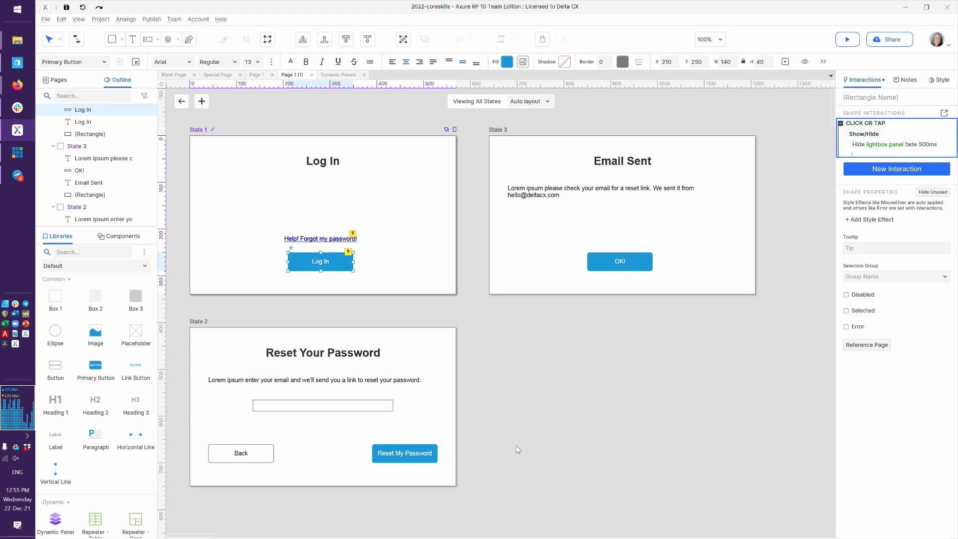
click(411, 451)
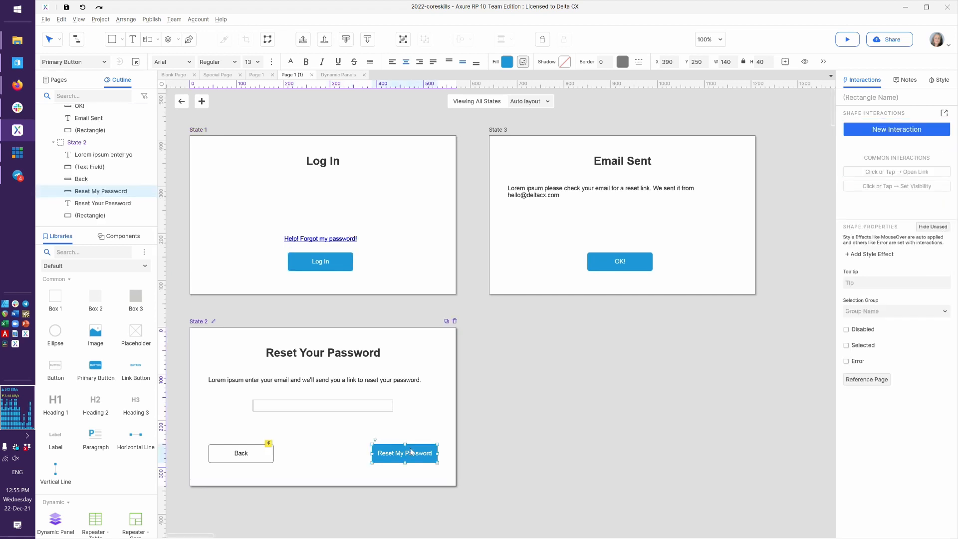
key(ctrl+v)
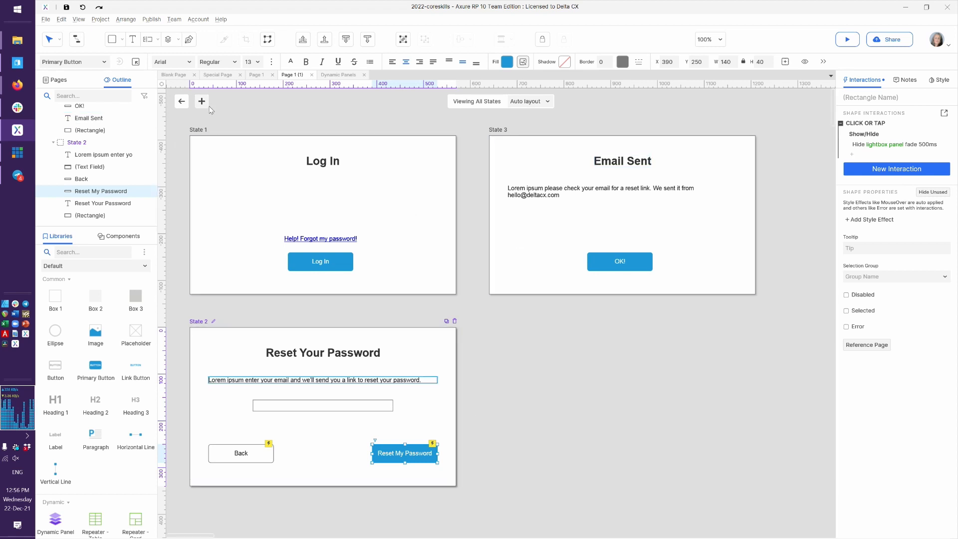
Return to the full page view and reload the Firefox preview
click(181, 102)
click(272, 119)
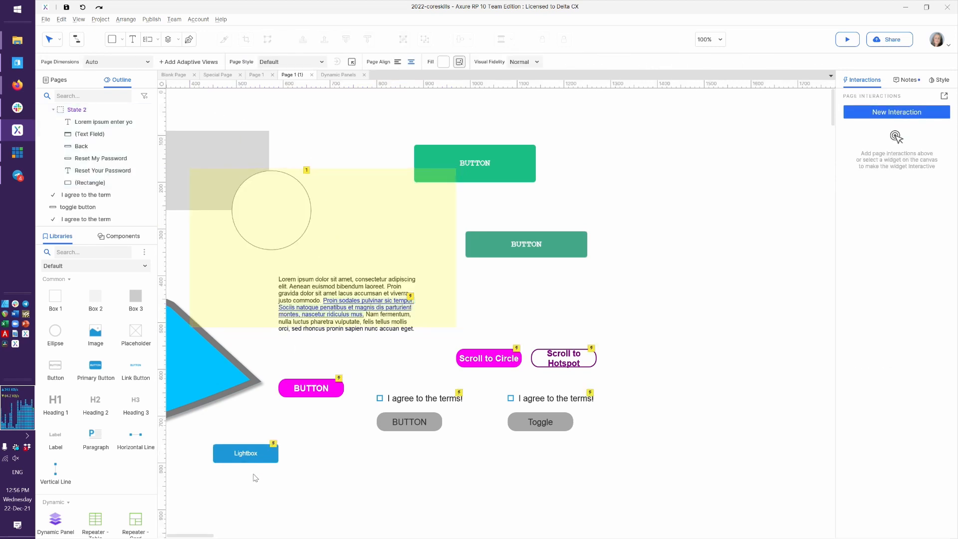
click(246, 454)
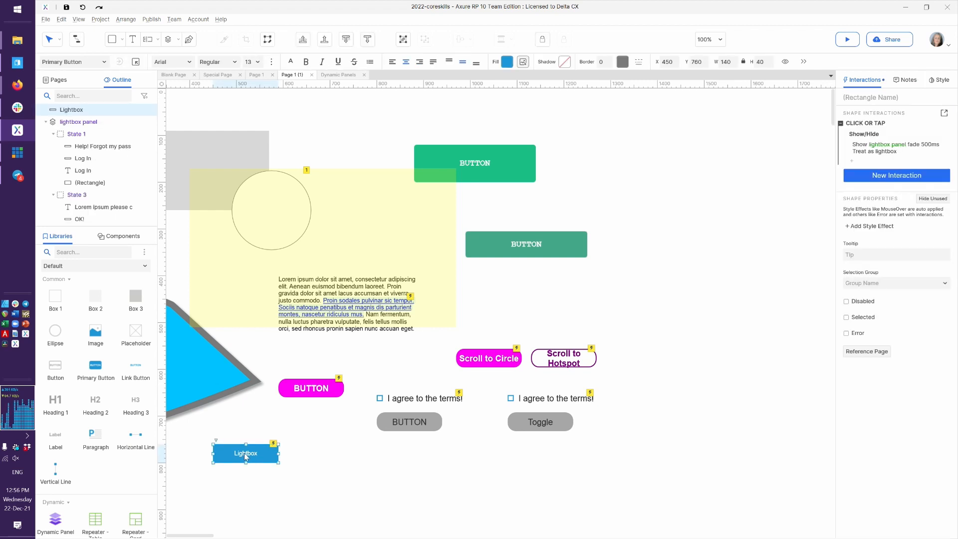
key(alt+Tab)
key(F5)
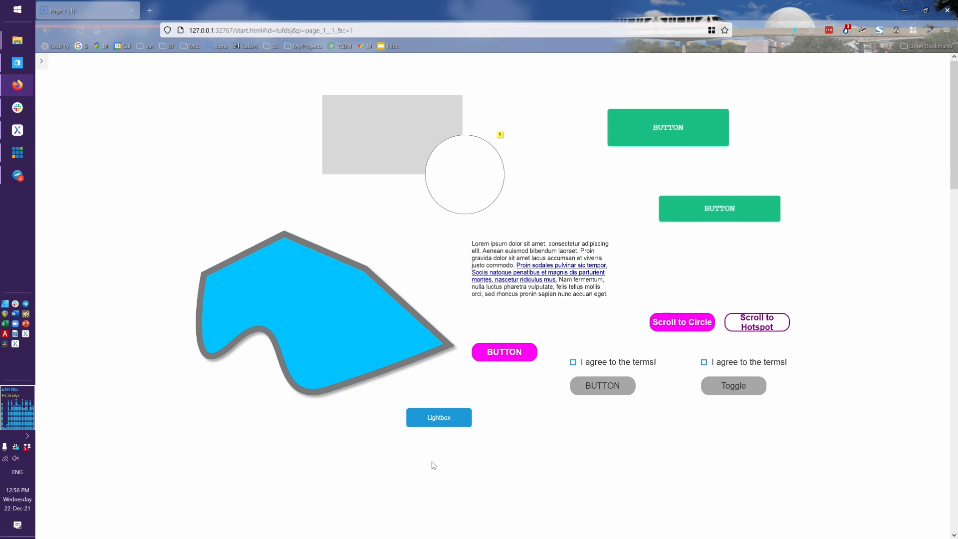
In the preview, open the lightbox, go to the reset form, back to Log In, and close
click(434, 417)
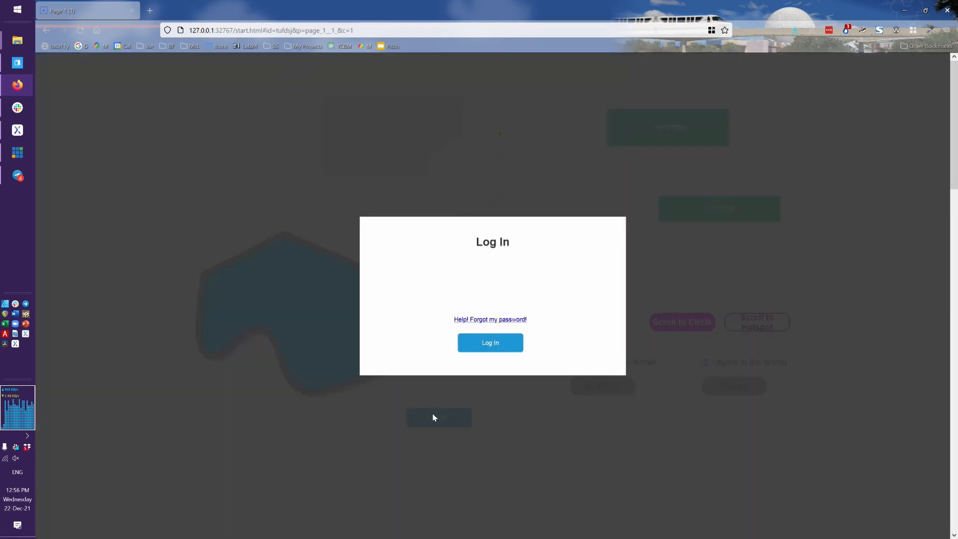
click(490, 320)
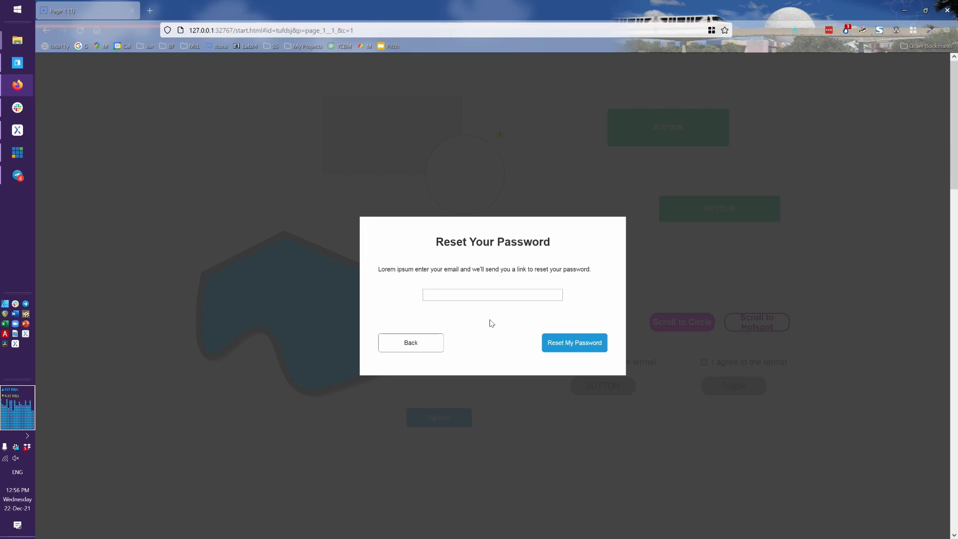
click(429, 349)
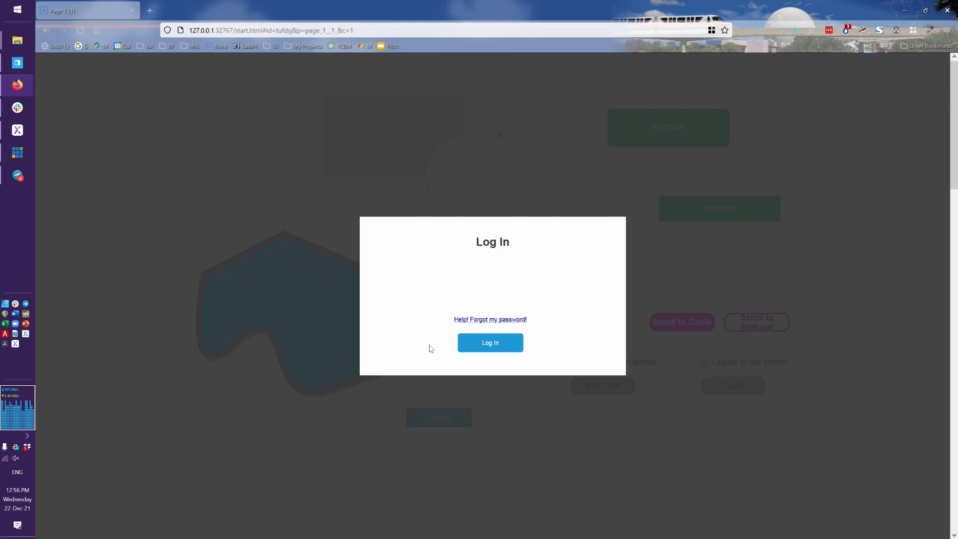
click(473, 345)
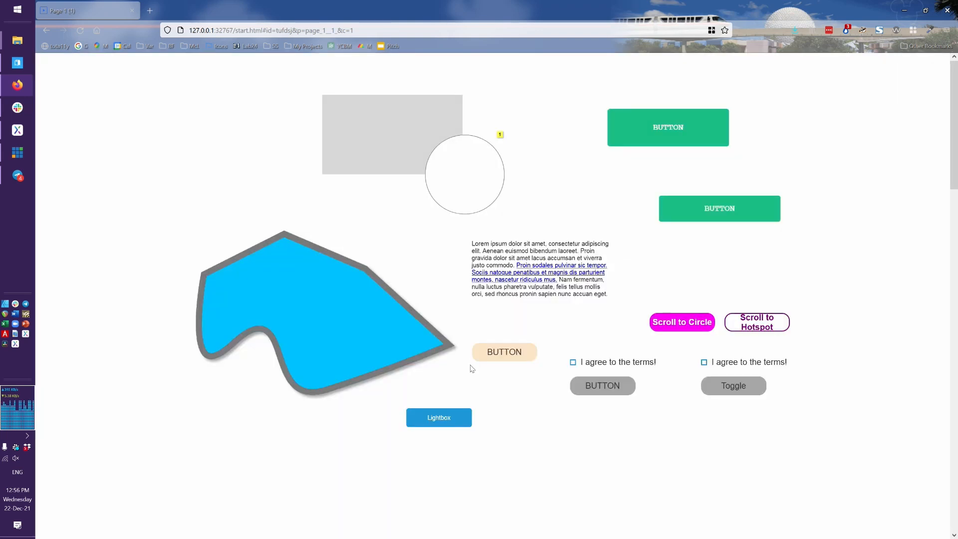
Reopen the lightbox, submit Reset My Password, and reopen to find it stuck on the reset form
click(455, 417)
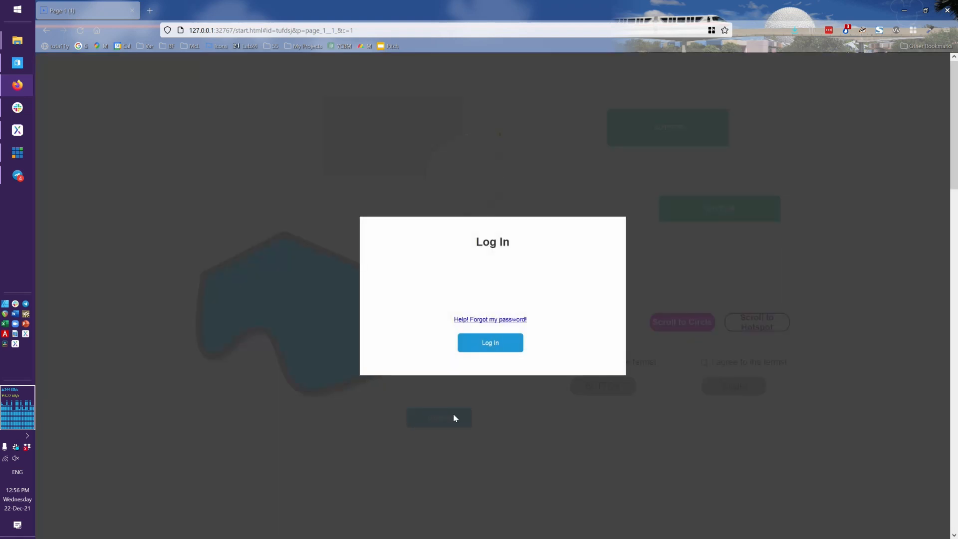
click(507, 321)
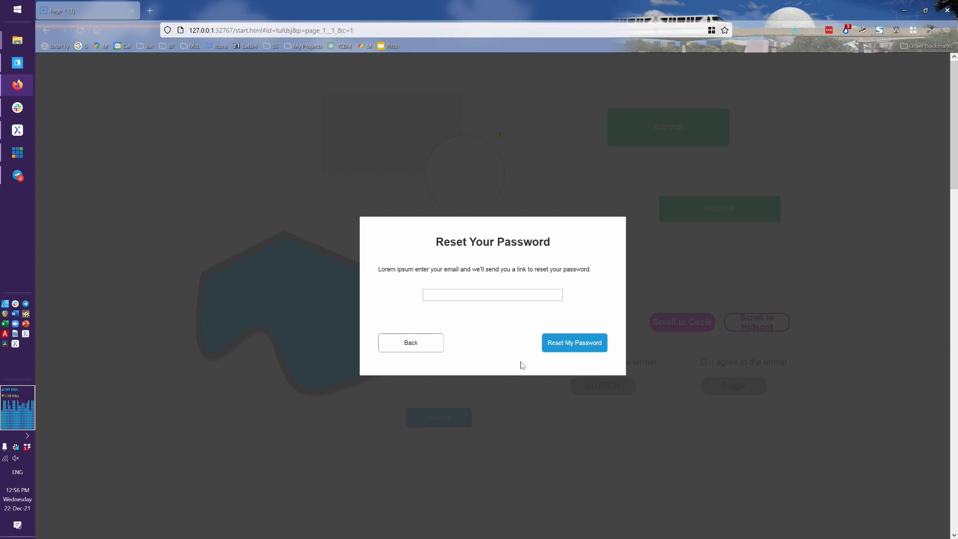
click(568, 344)
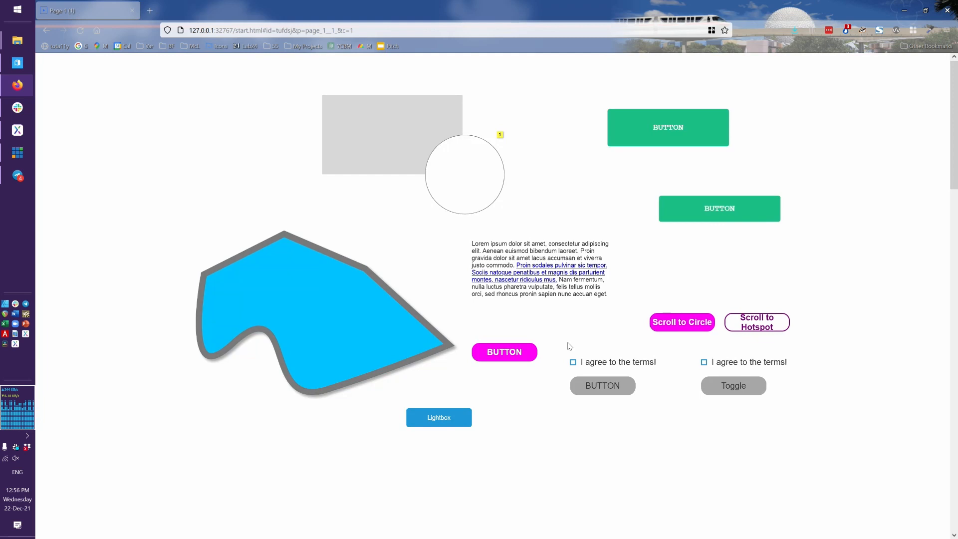
click(437, 417)
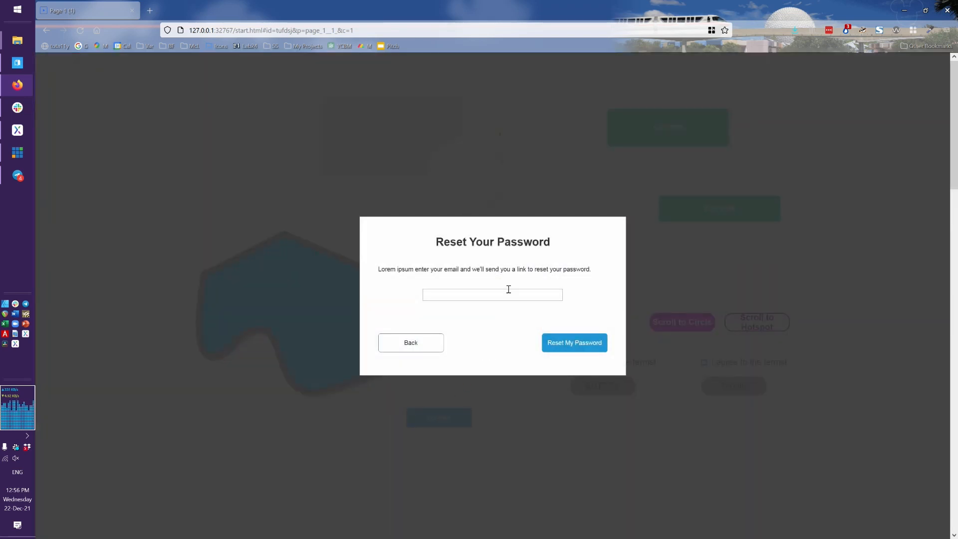
key(alt+Tab)
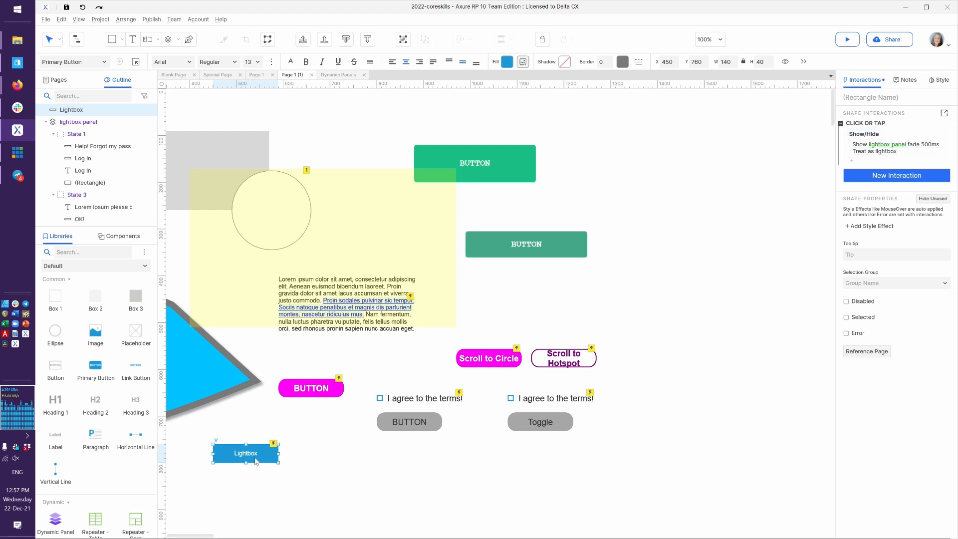
Make the Lightbox button set lightbox panel to State 1 before its Show action
double_click(896, 125)
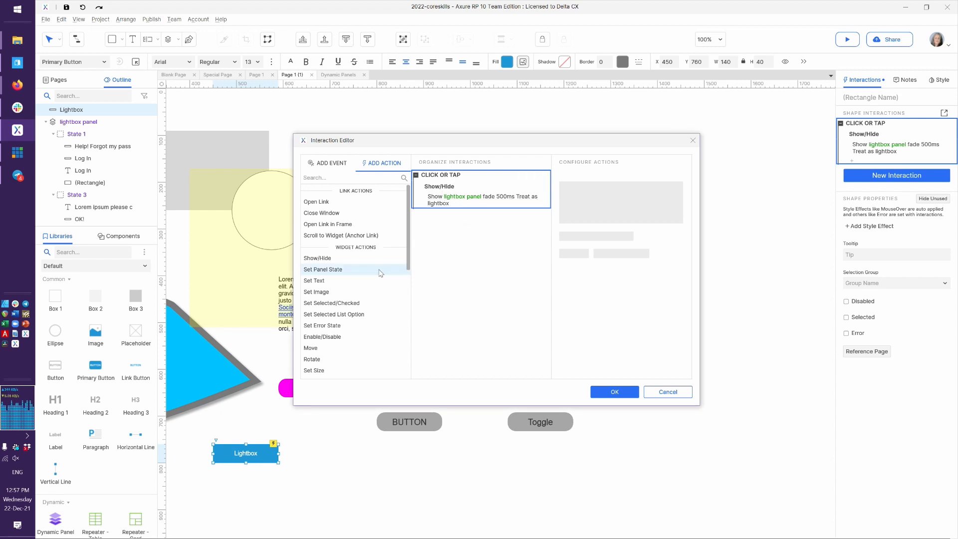
click(348, 274)
click(487, 241)
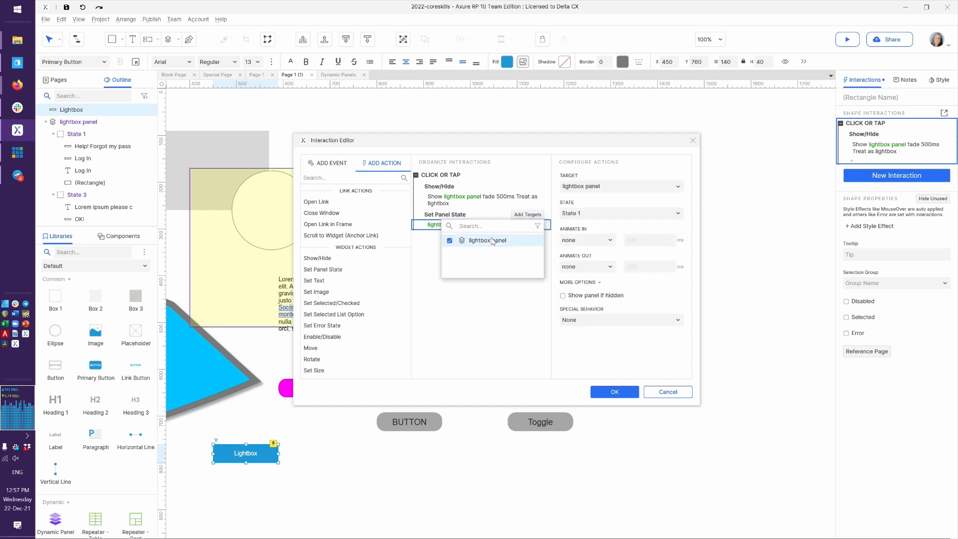
click(497, 335)
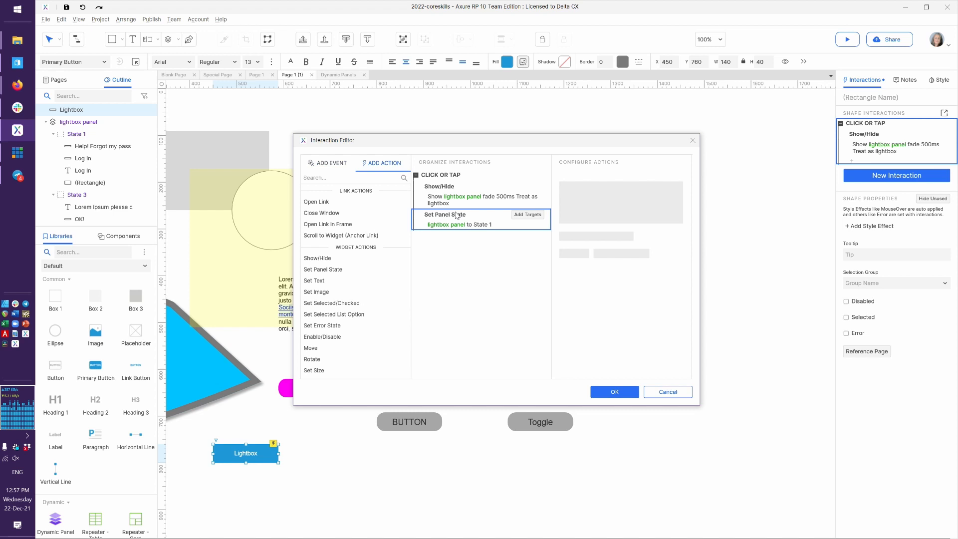
drag(465, 217, 445, 184)
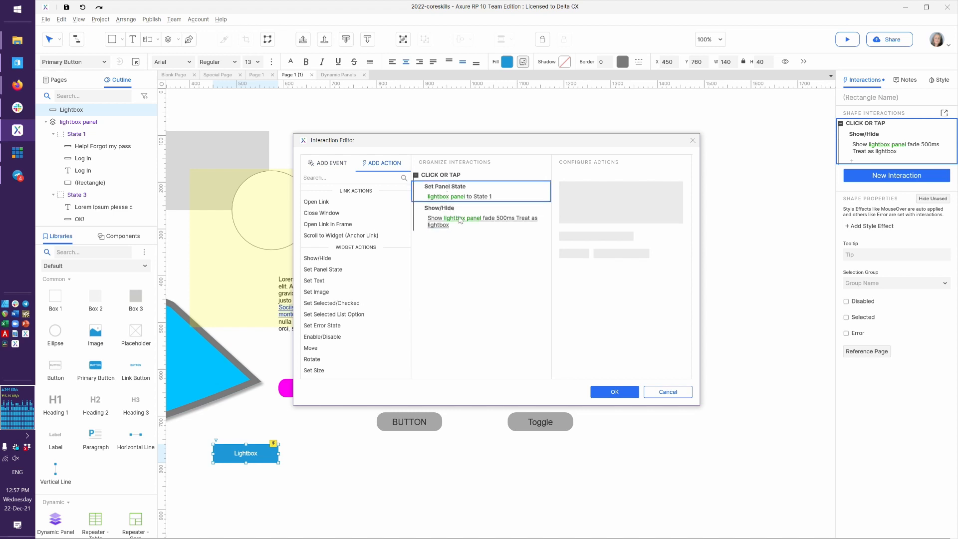
click(606, 391)
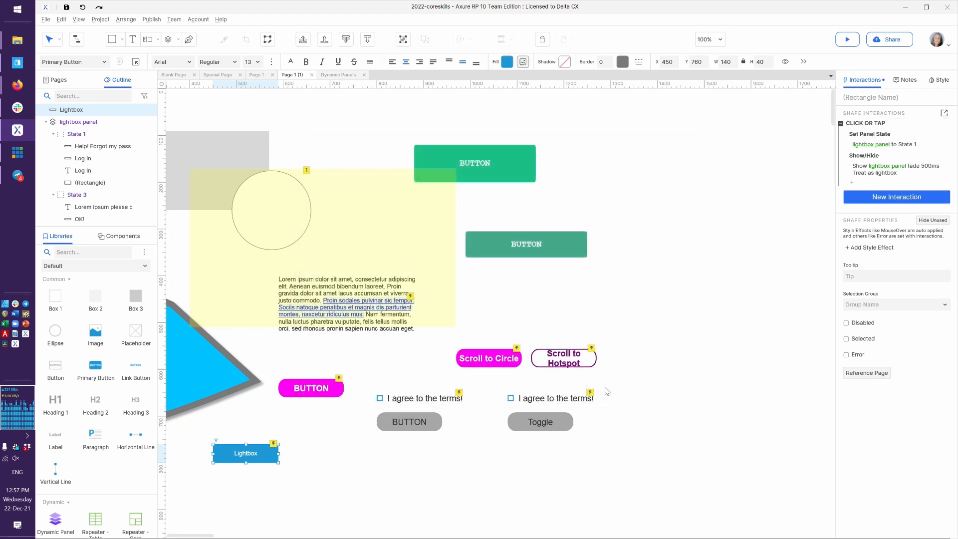
key(alt+Tab)
Reload the Firefox preview and run the lightbox from Log In to Reset Your Password until it closes
key(F5)
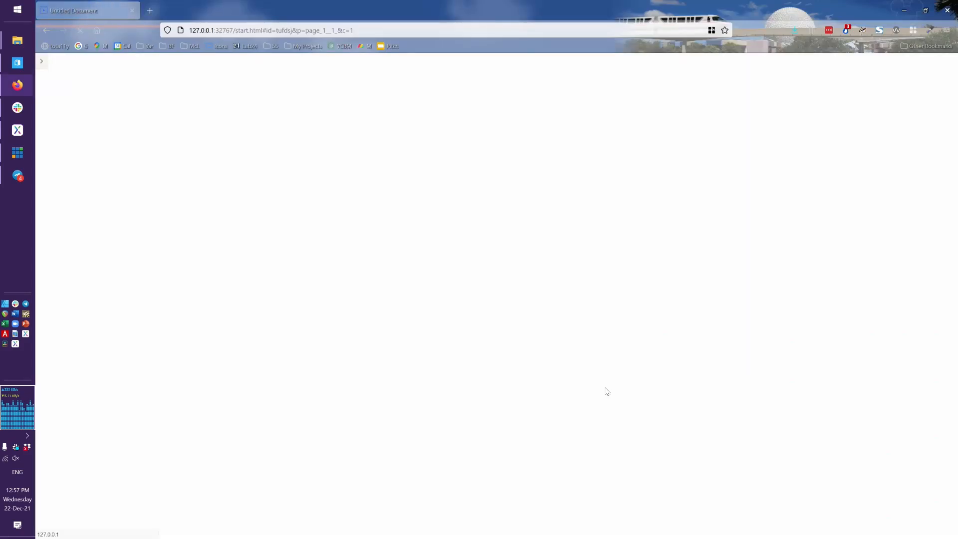
click(441, 417)
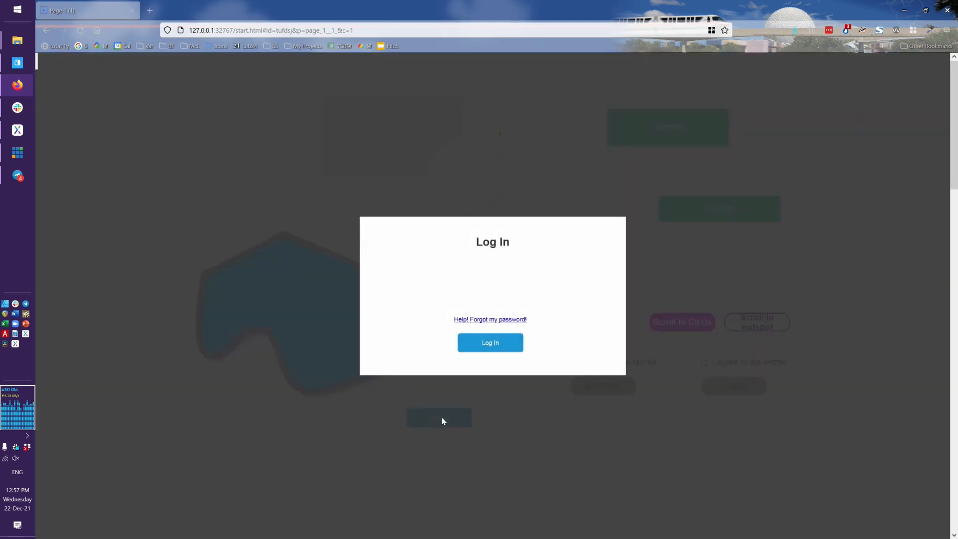
click(489, 320)
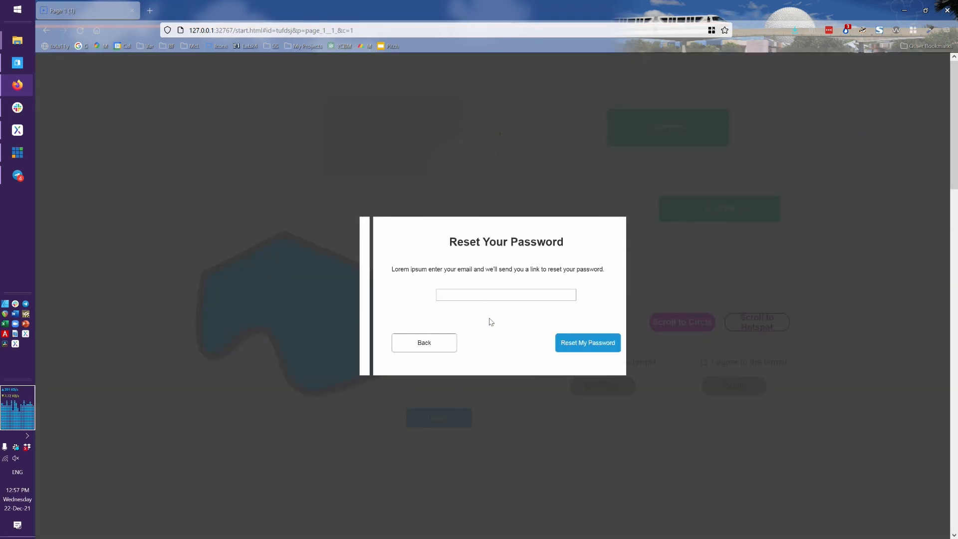
click(574, 348)
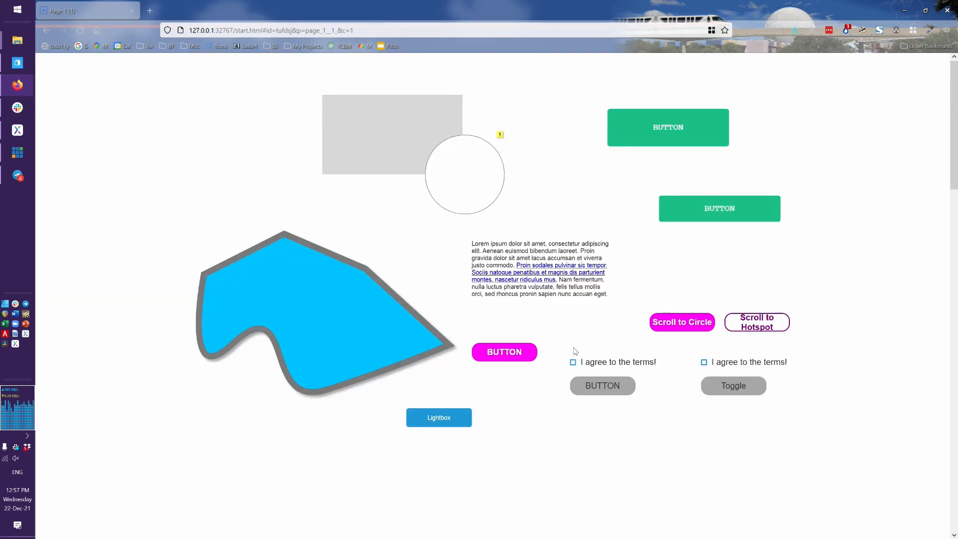
click(439, 422)
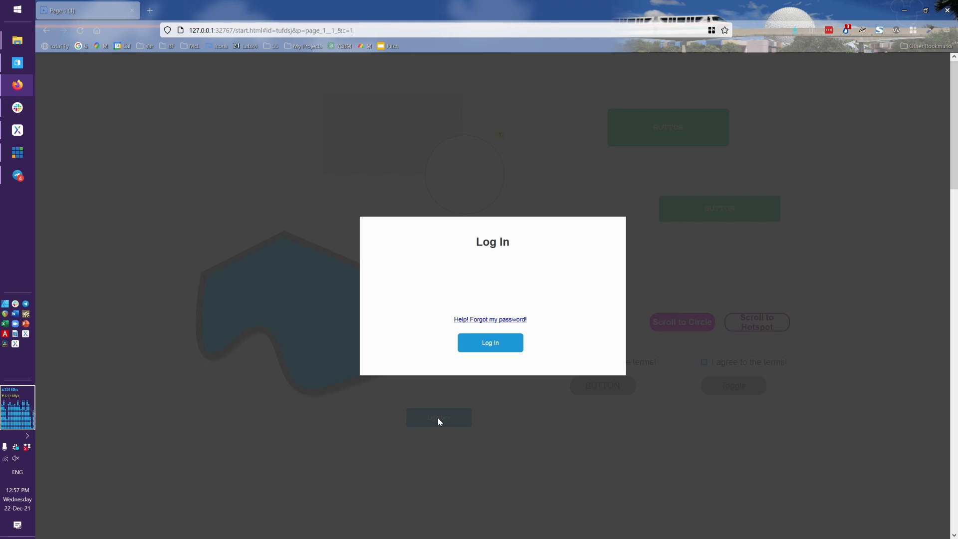
key(alt+Tab)
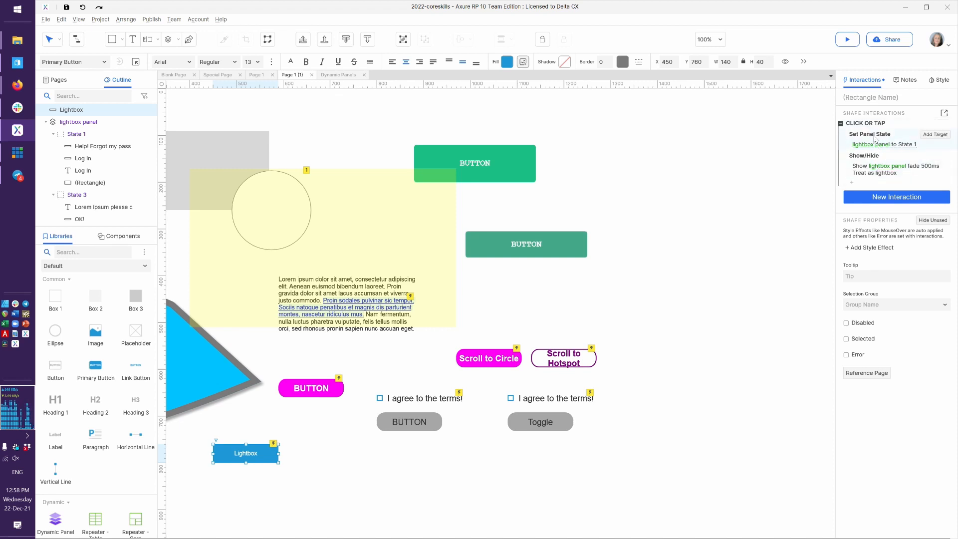
Preview the page again and repeat the Log In to Reset My Password test before returning to Axure
key(ctrl+period)
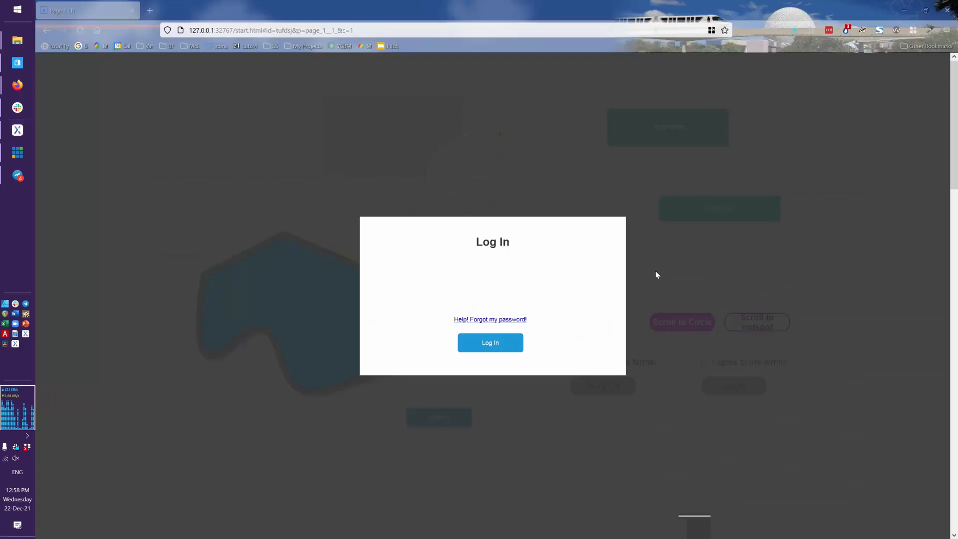
click(600, 167)
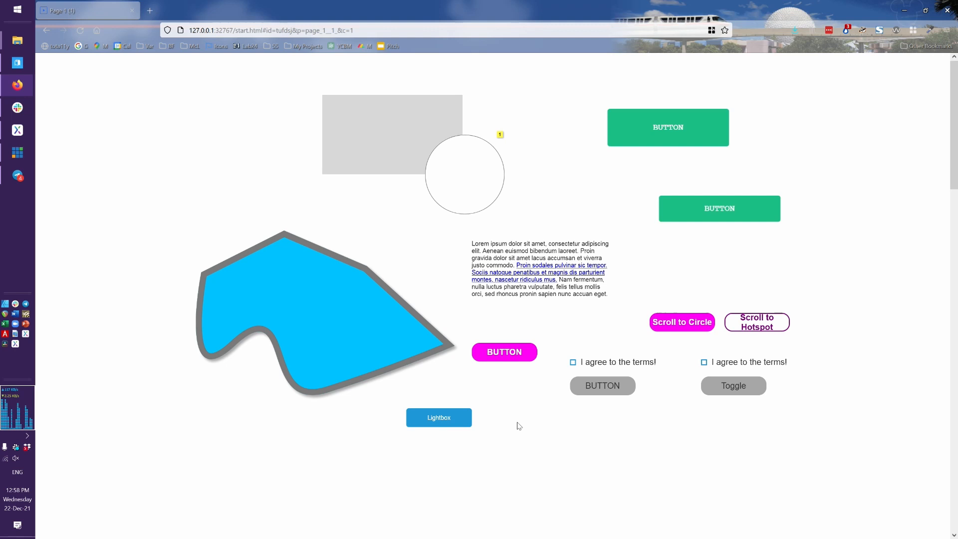
click(427, 417)
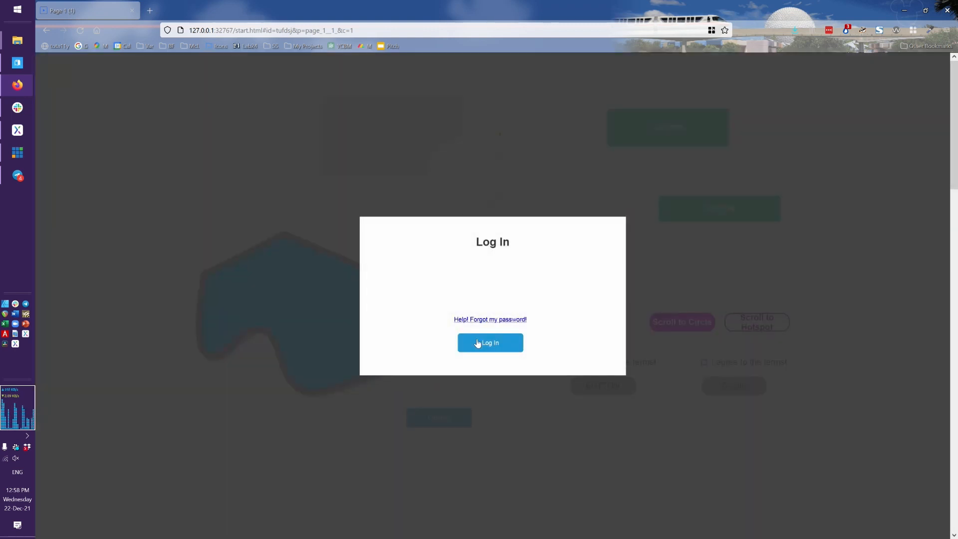
click(487, 320)
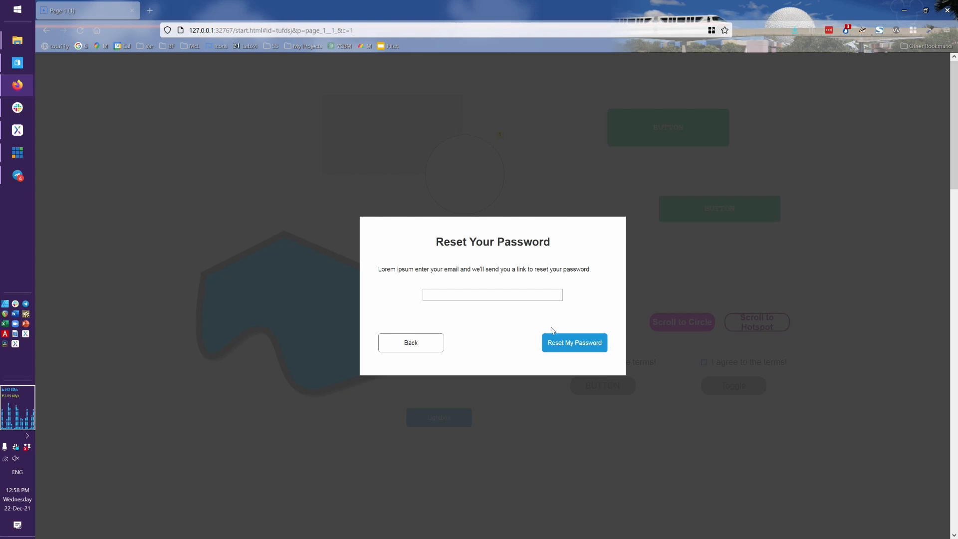
click(576, 342)
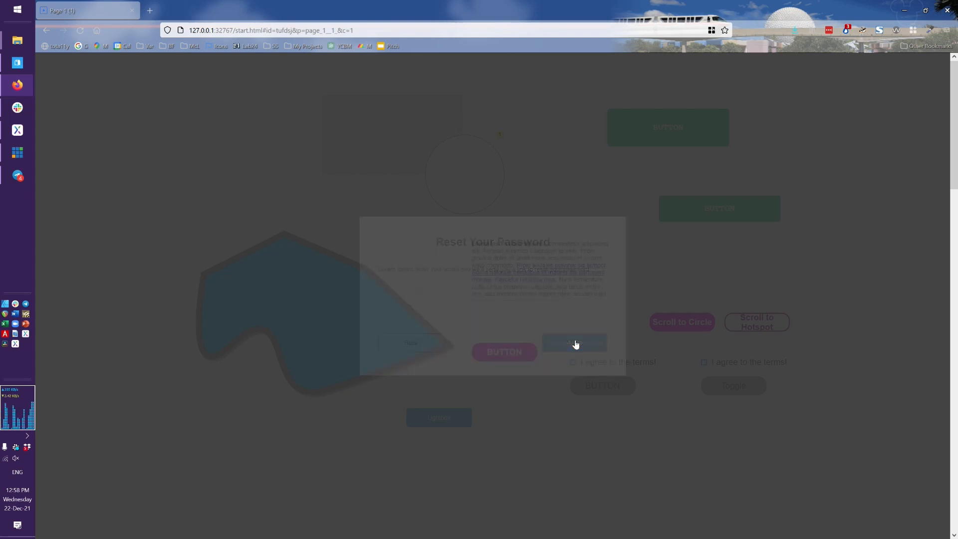
key(alt+Tab)
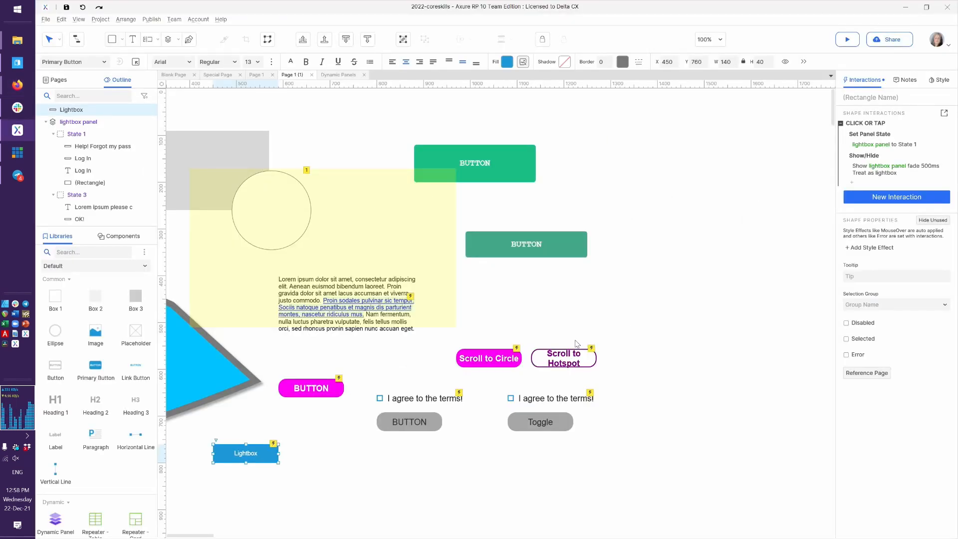
Open the lightbox panel's Reset Your Password state and edit the Reset My Password button's click interaction
click(313, 240)
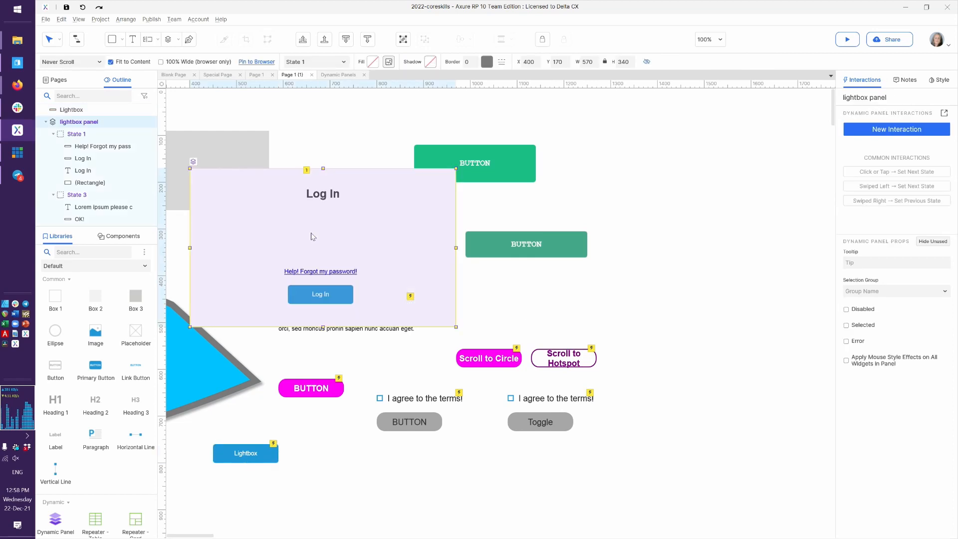
double_click(74, 194)
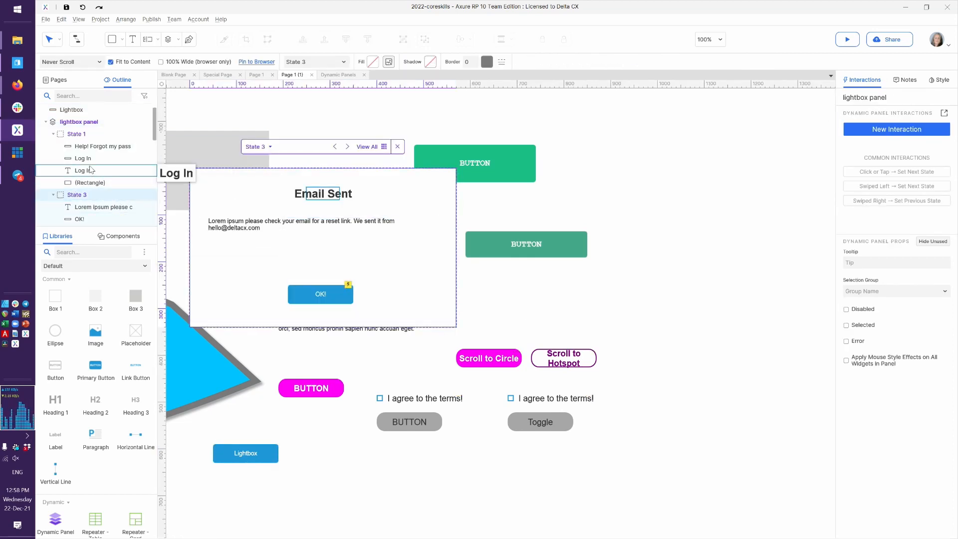
scroll(90, 168, down, 3)
scroll(91, 168, down, 2)
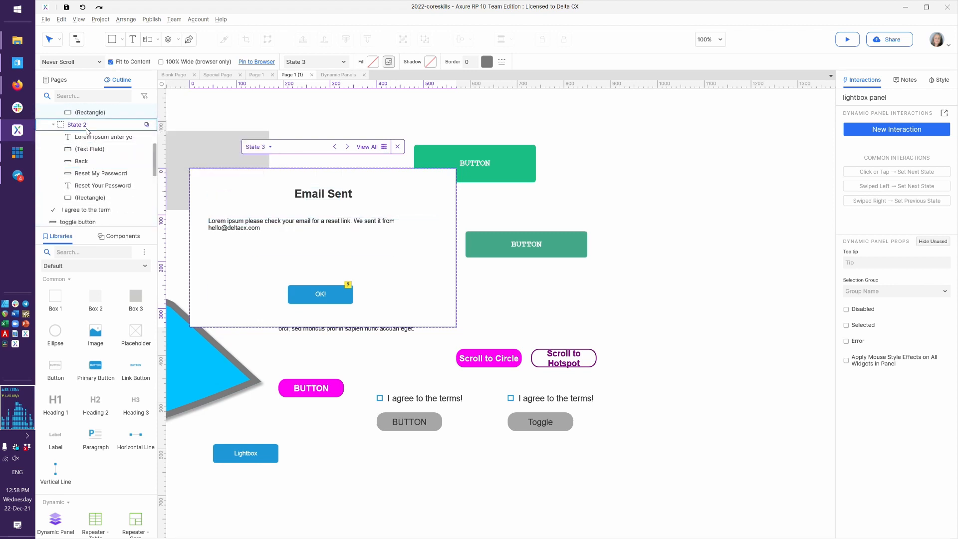
click(87, 131)
click(403, 294)
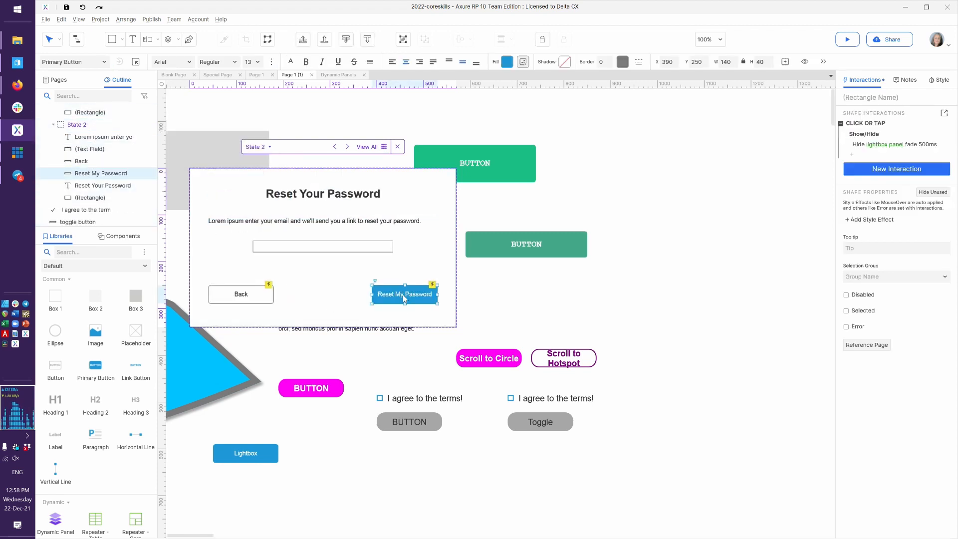
click(878, 125)
double_click(878, 126)
Replace the hide action with Set Panel State: lightbox panel to State 3, slide left 500 ms
click(477, 189)
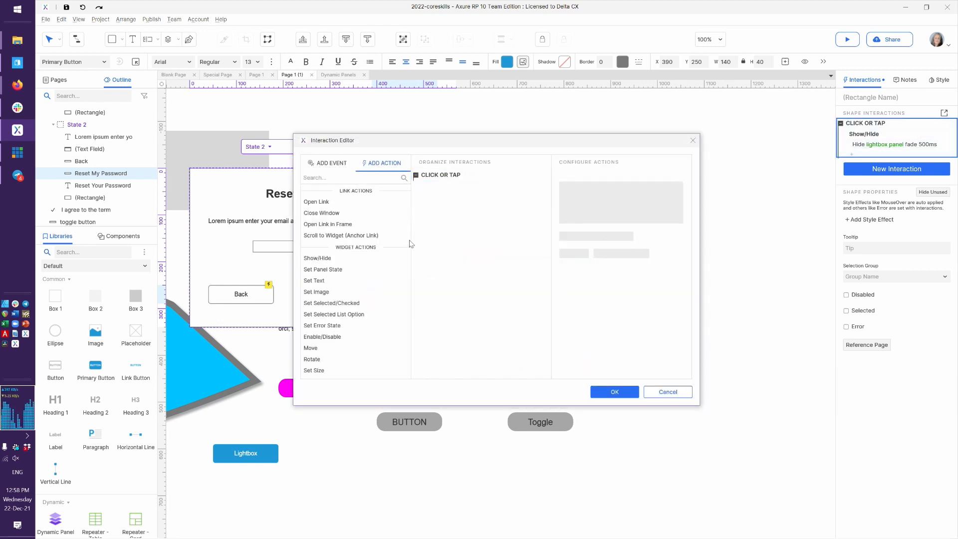
click(352, 270)
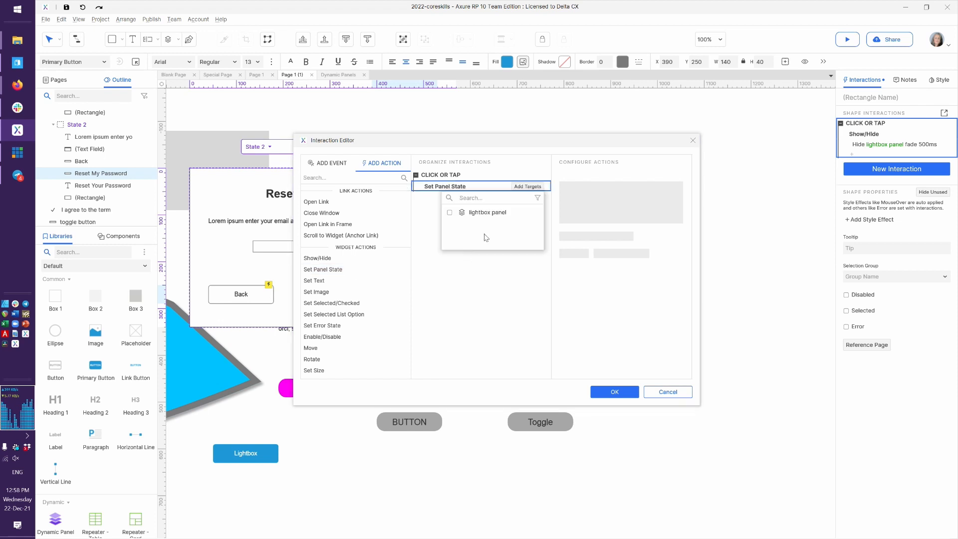
click(489, 214)
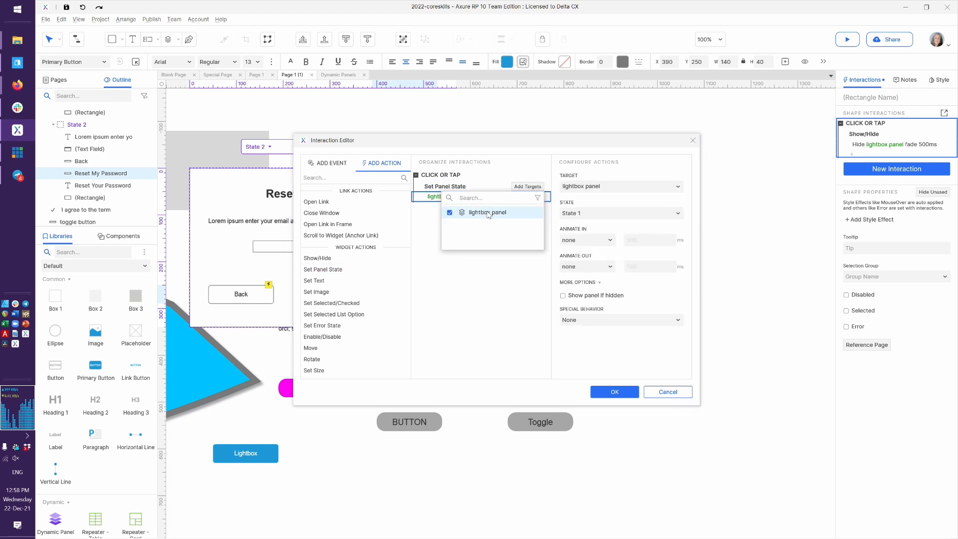
click(592, 213)
click(589, 240)
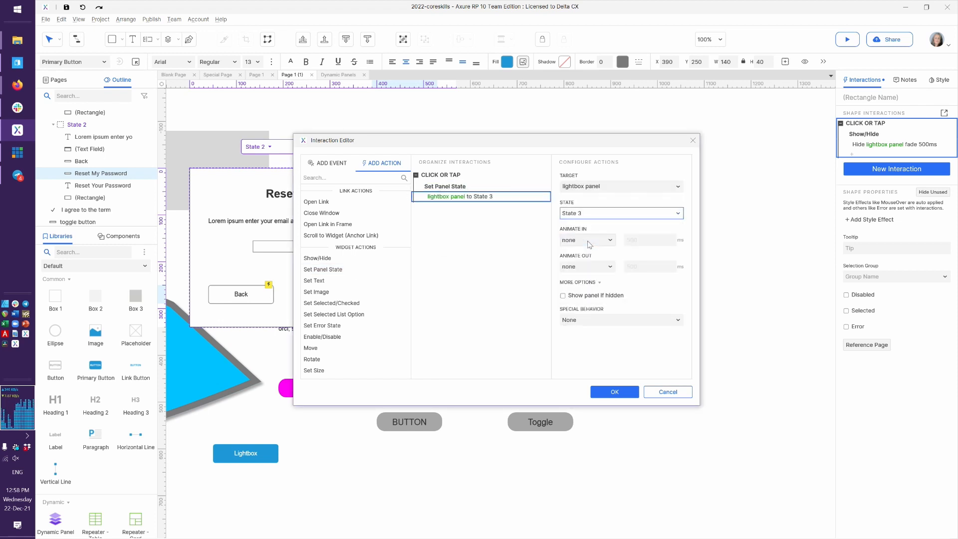
click(588, 244)
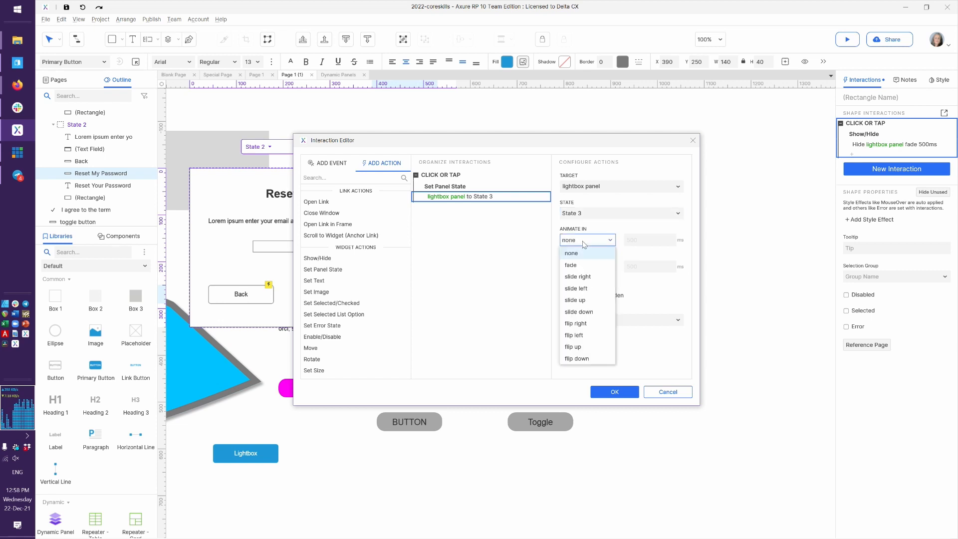
click(587, 295)
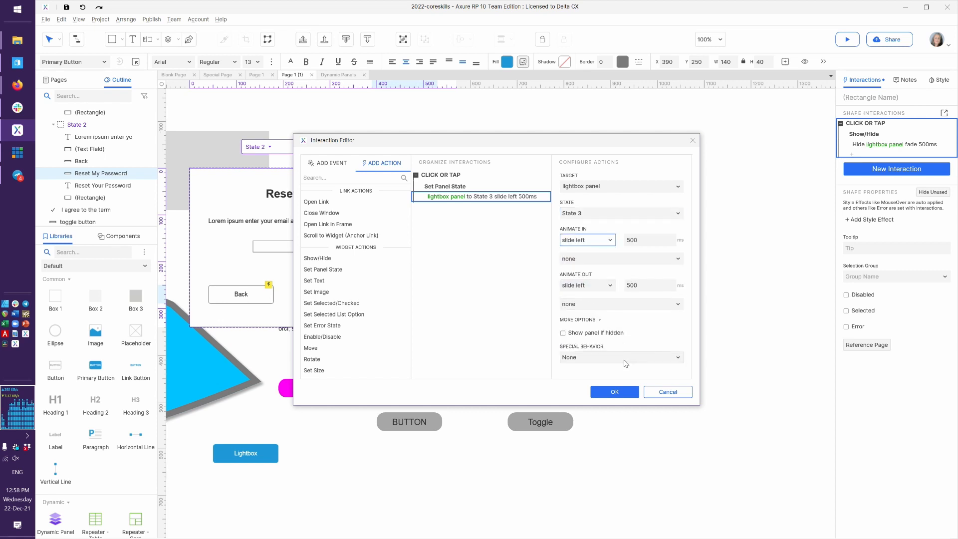
click(615, 394)
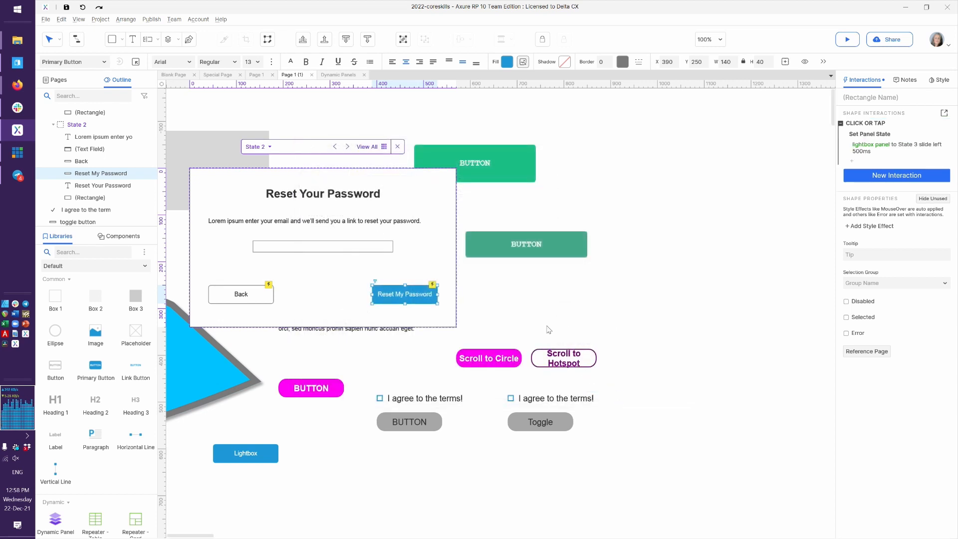
Reload the Firefox preview and step through Log In, Reset Your Password, Email Sent, then OK! to close
key(alt+Tab)
key(F5)
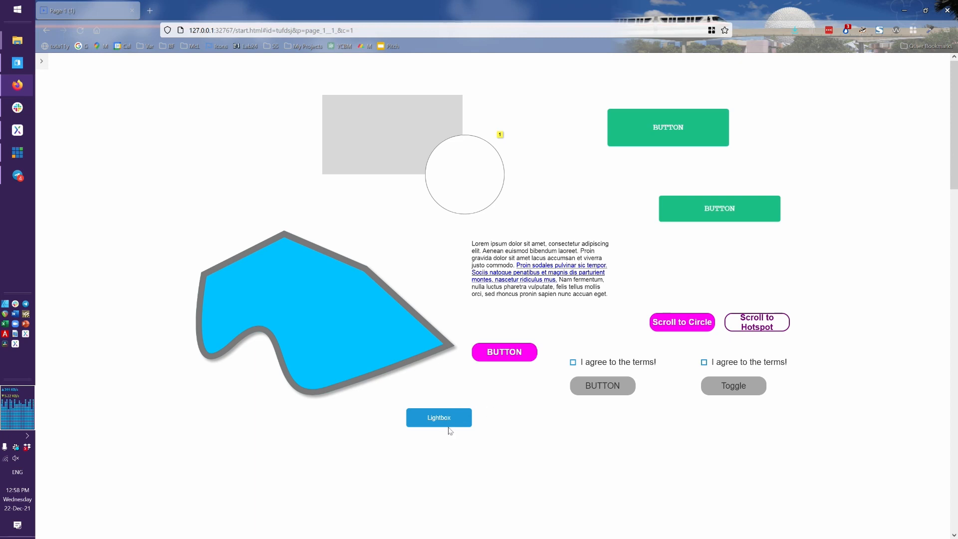
click(441, 423)
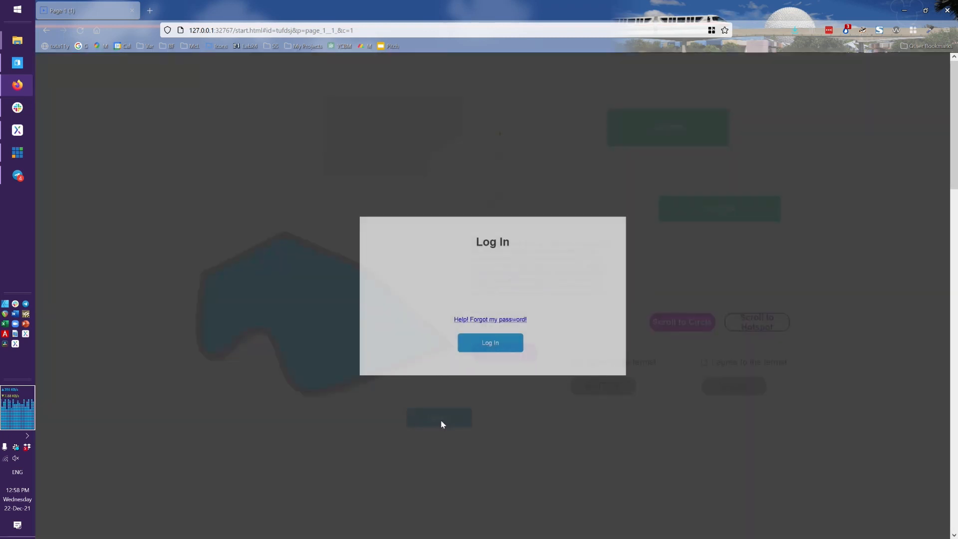
click(483, 320)
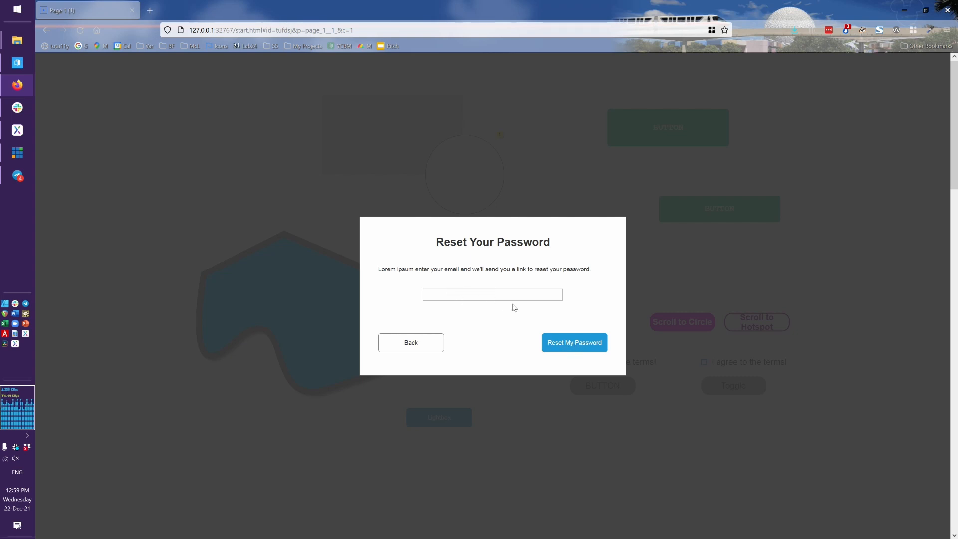
click(576, 348)
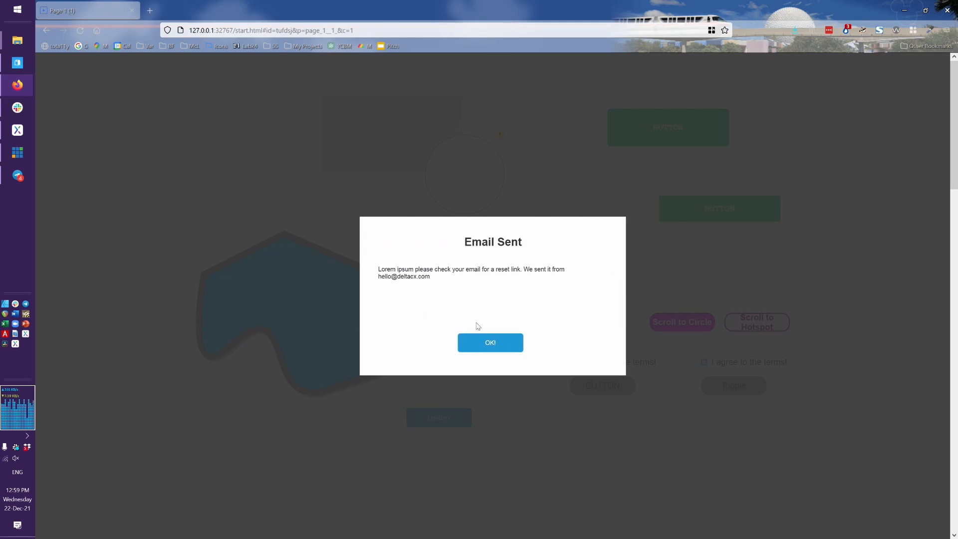
click(503, 350)
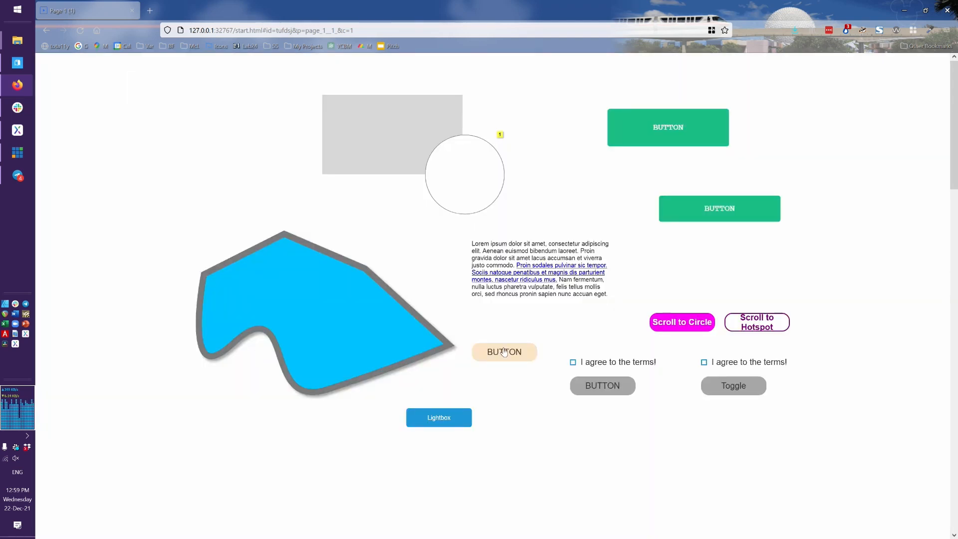
key(alt+Tab)
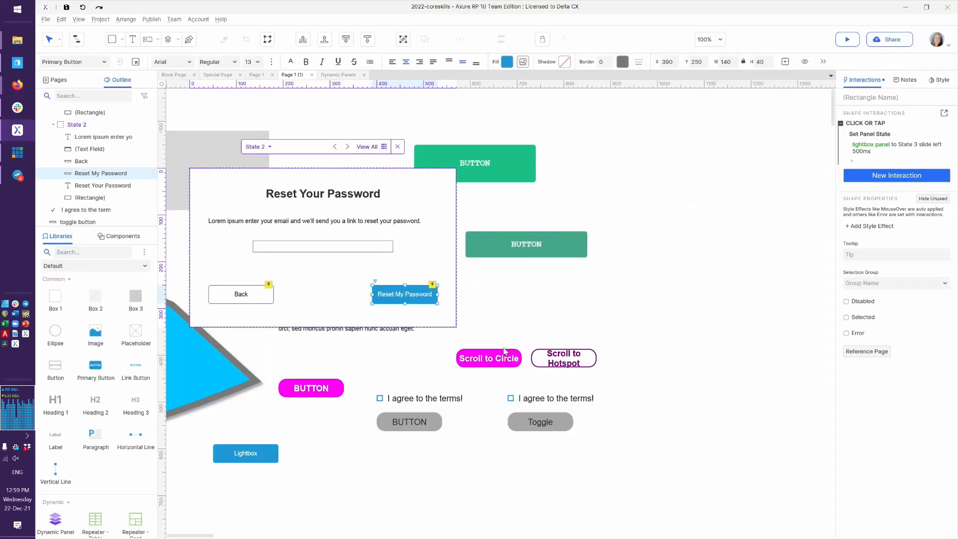
Exit the panel state editor to Page 1 and review the Lightbox button's interaction and the hidden panel
click(510, 319)
click(510, 319)
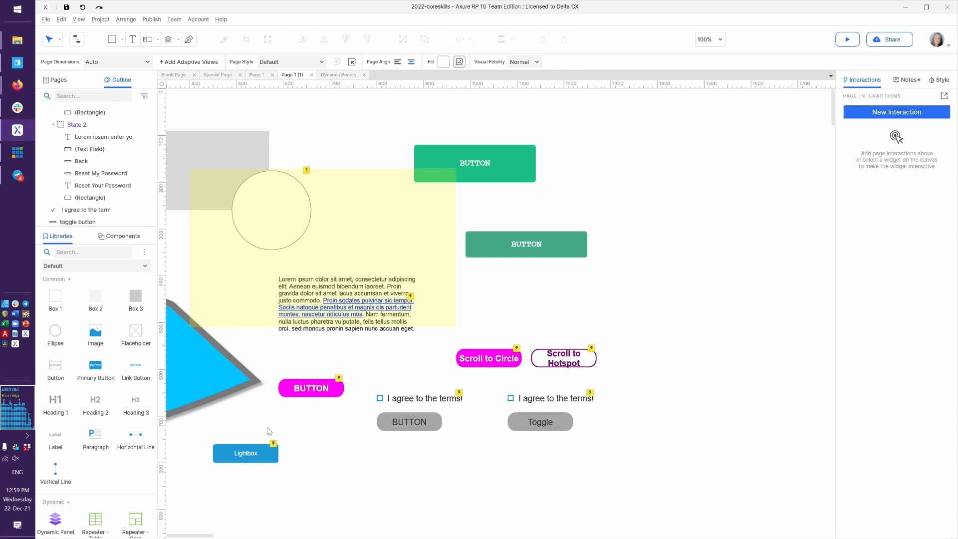
click(244, 456)
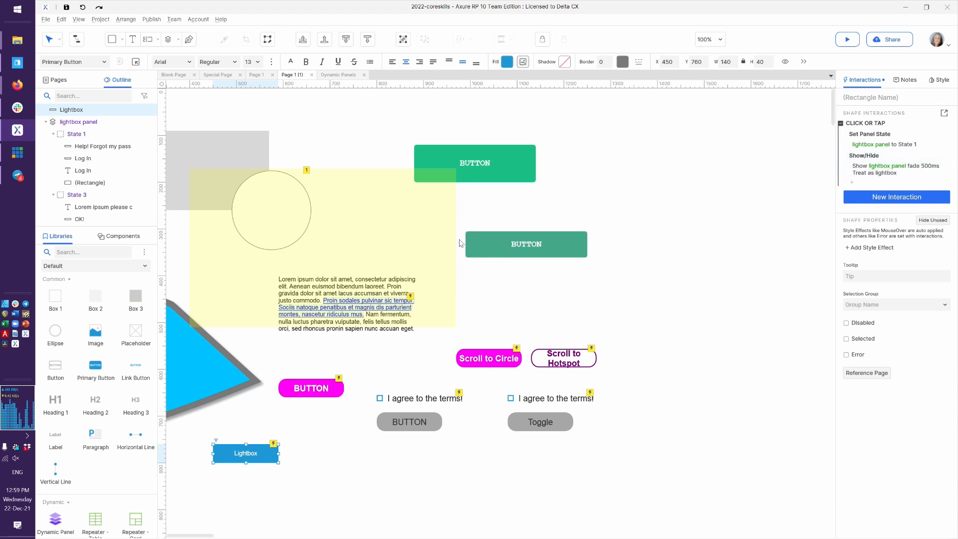
click(387, 242)
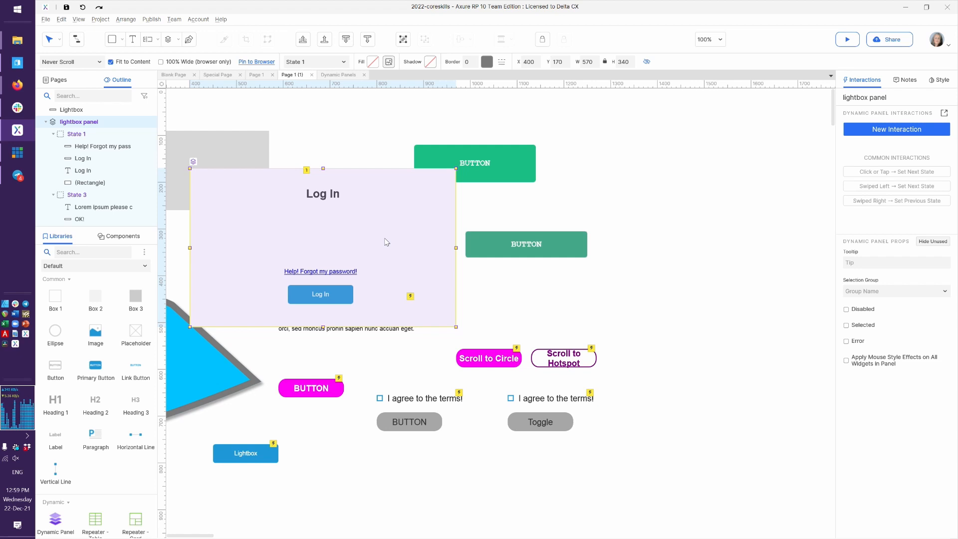
click(535, 307)
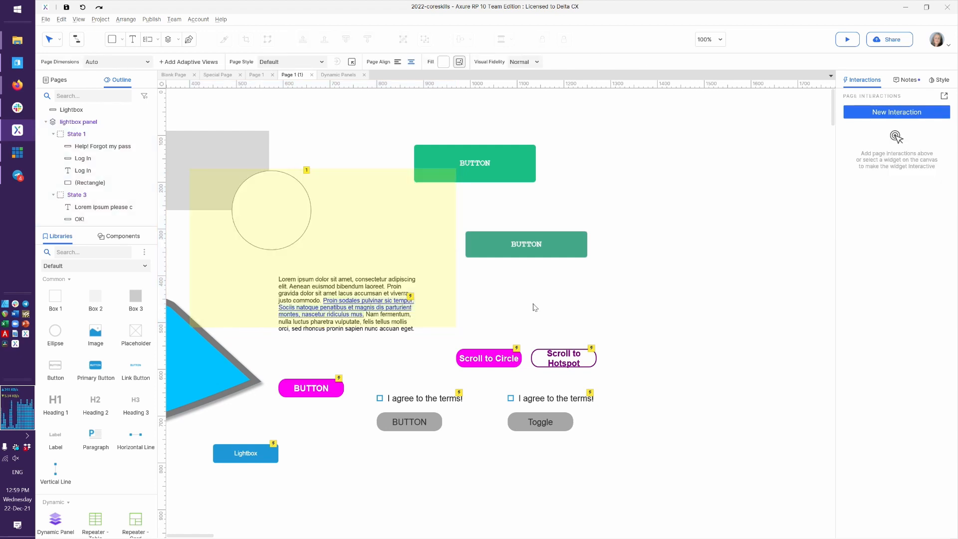